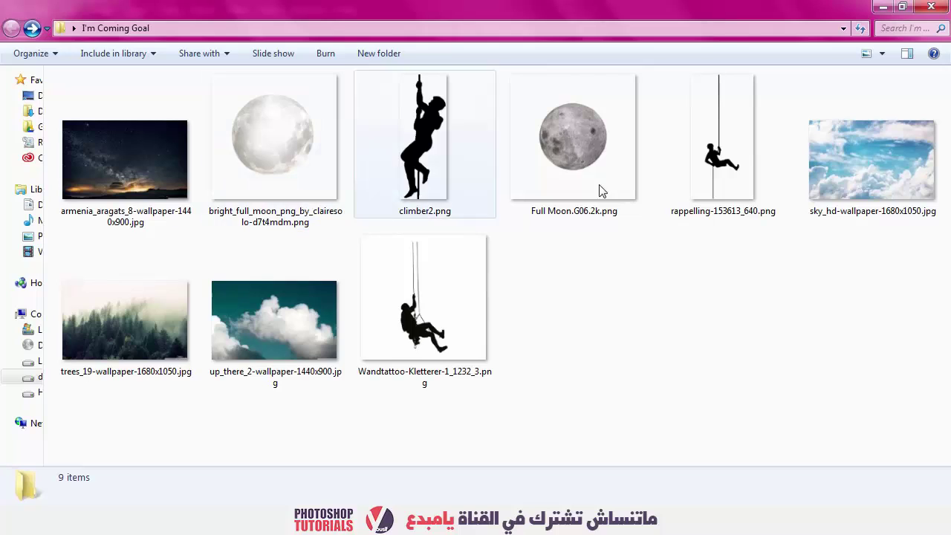
- Place Full Moon.G06.2k.png from the I'm Coming Goal folder into the centre of the Untitled-1 document in Photoshop
{"action": "mouse_move", "coordinate": [304, 160]}
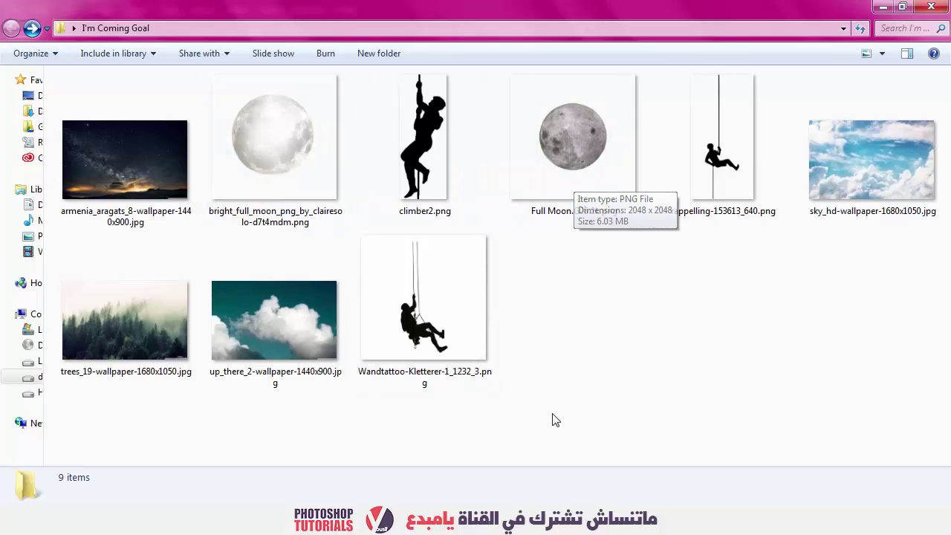
{"action": "left_click_drag", "start_coordinate": [566, 113], "coordinate": [673, 524]}
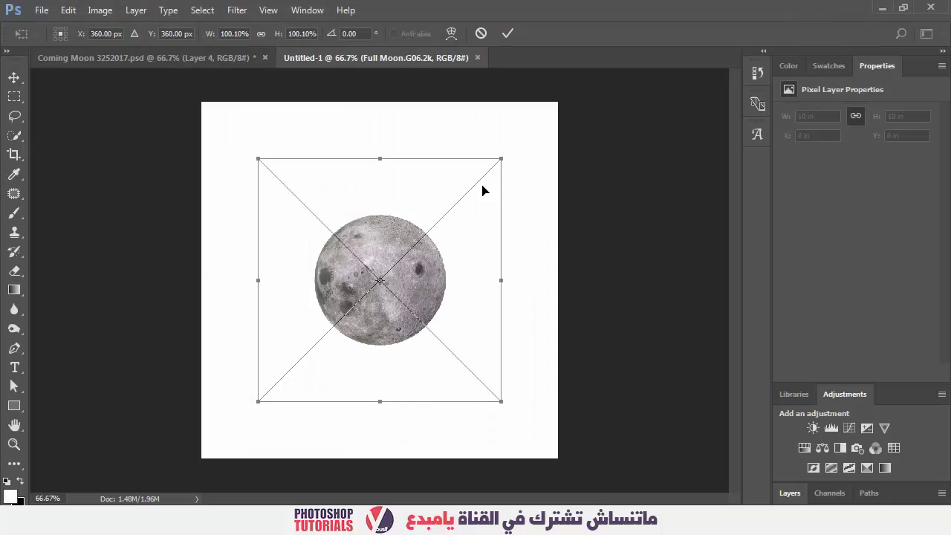
{"action": "key", "text": "Return"}
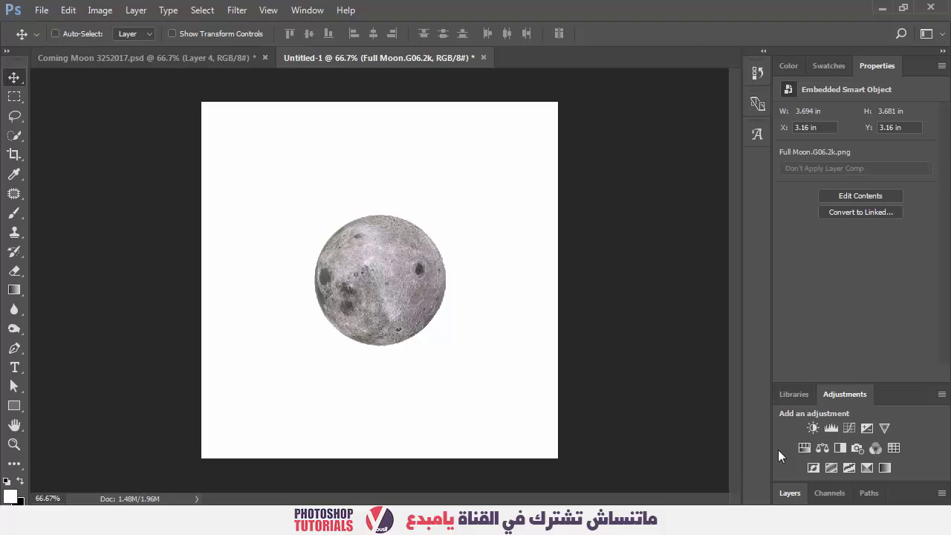
- Show the document's layer list at full height and set its layer previews to Small Thumbnails
{"action": "double_click", "coordinate": [840, 394]}
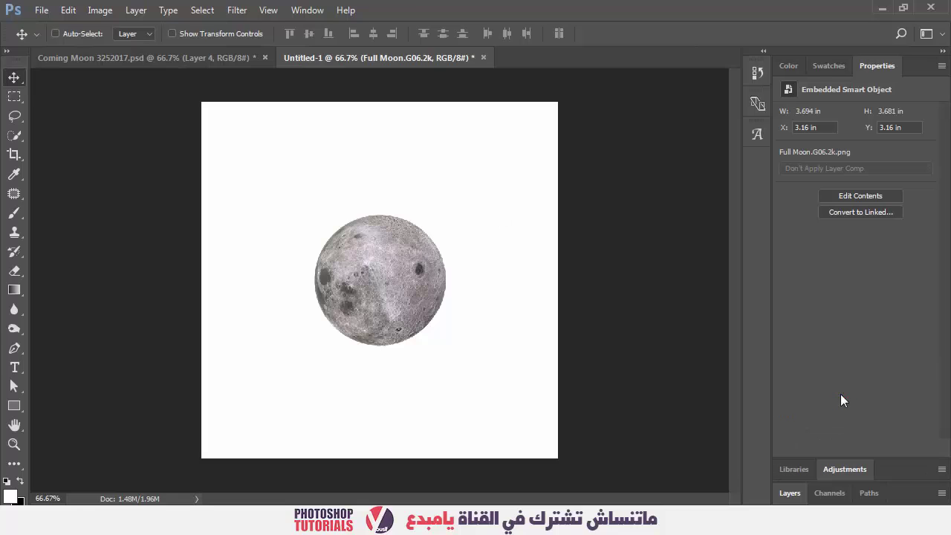
{"action": "left_click", "coordinate": [789, 493]}
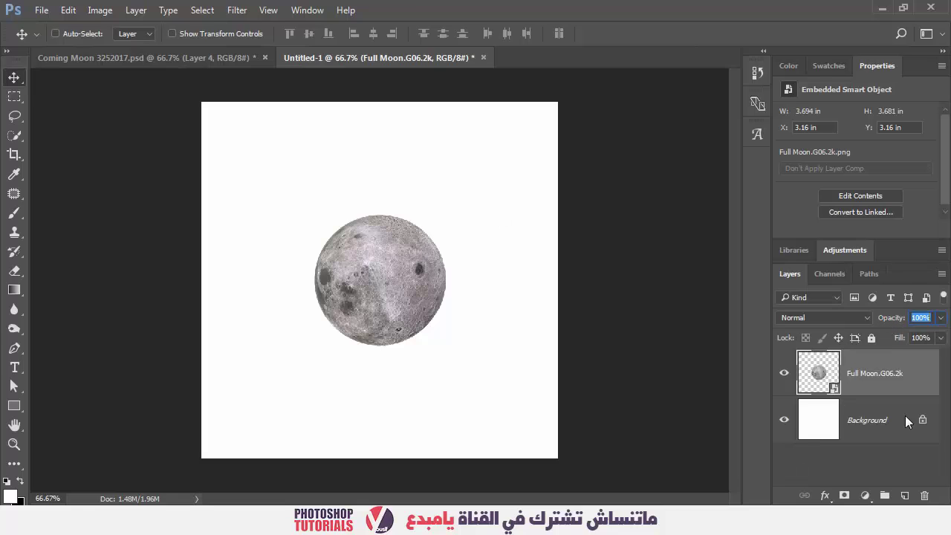
{"action": "left_click", "coordinate": [888, 475]}
{"action": "right_click", "coordinate": [872, 458]}
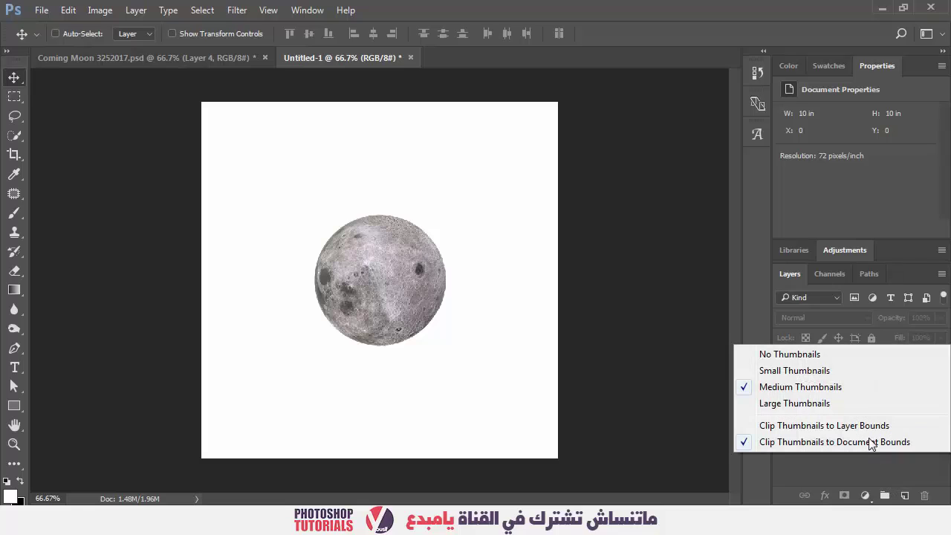
{"action": "left_click", "coordinate": [825, 372]}
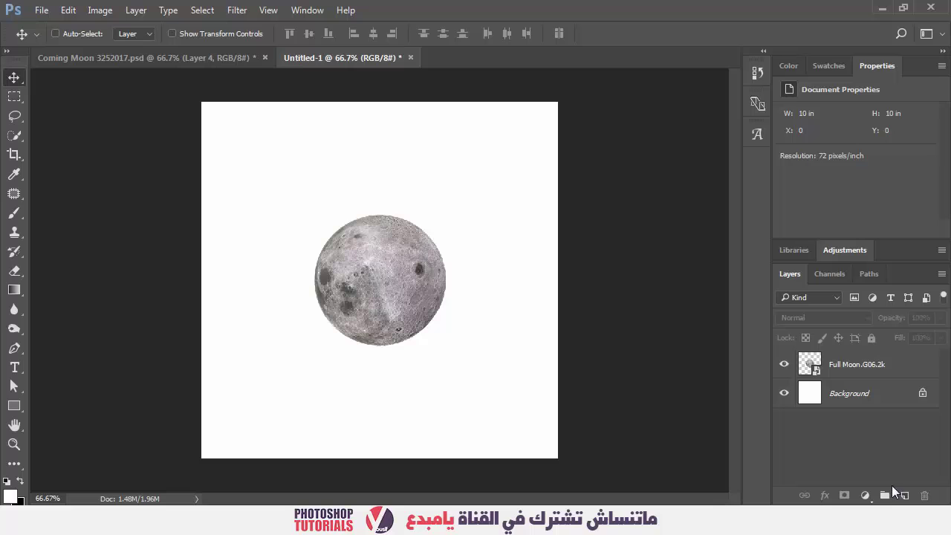
{"action": "left_click", "coordinate": [866, 495]}
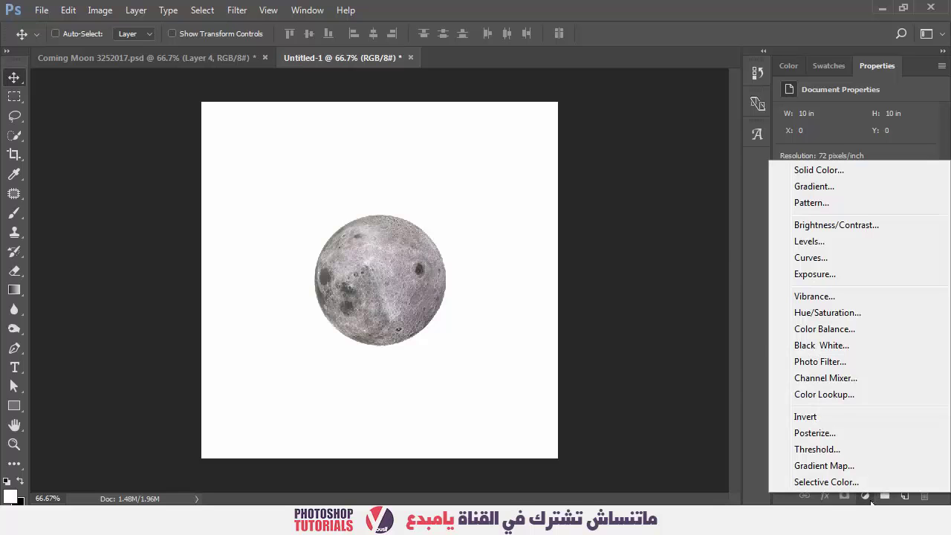
{"action": "left_click", "coordinate": [865, 498]}
{"action": "left_click", "coordinate": [865, 496]}
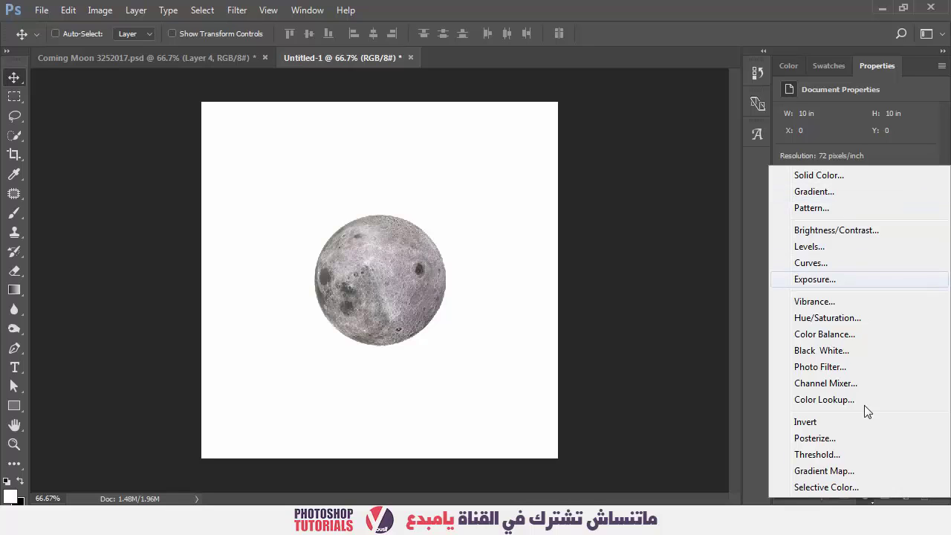
{"action": "left_click", "coordinate": [844, 471]}
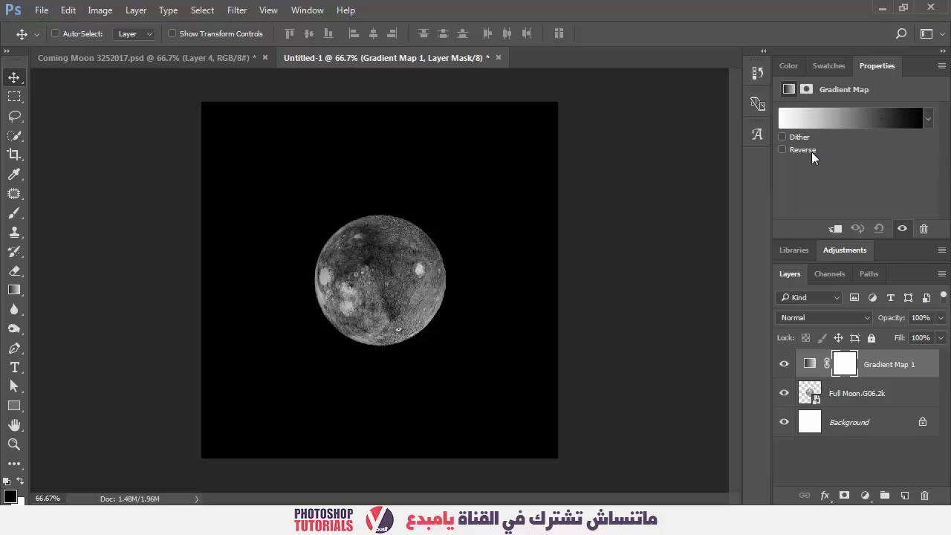
{"action": "left_click", "coordinate": [20, 481]}
{"action": "key", "text": "ctrl+z"}
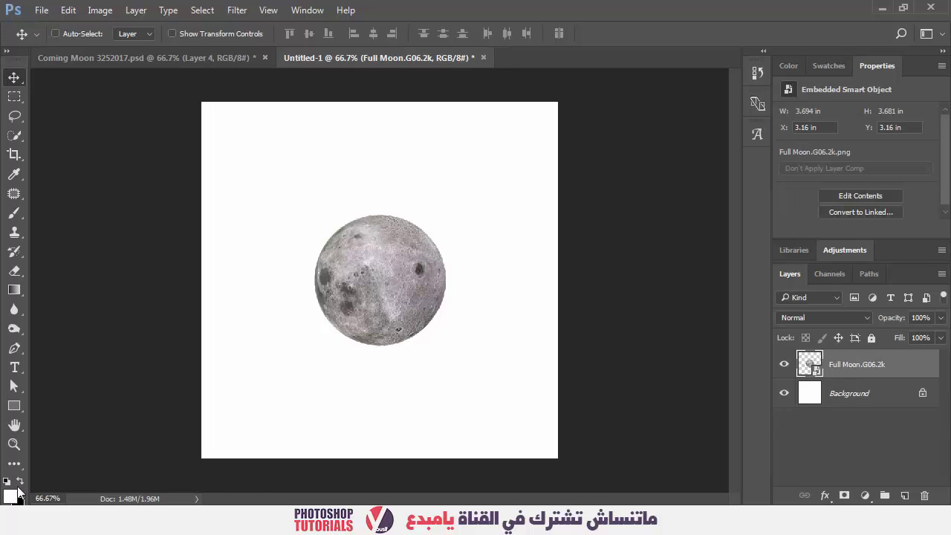
- Make black the foreground colour and white the background colour, and add a Gradient Map adjustment layer above the moon
{"action": "left_click", "coordinate": [7, 52]}
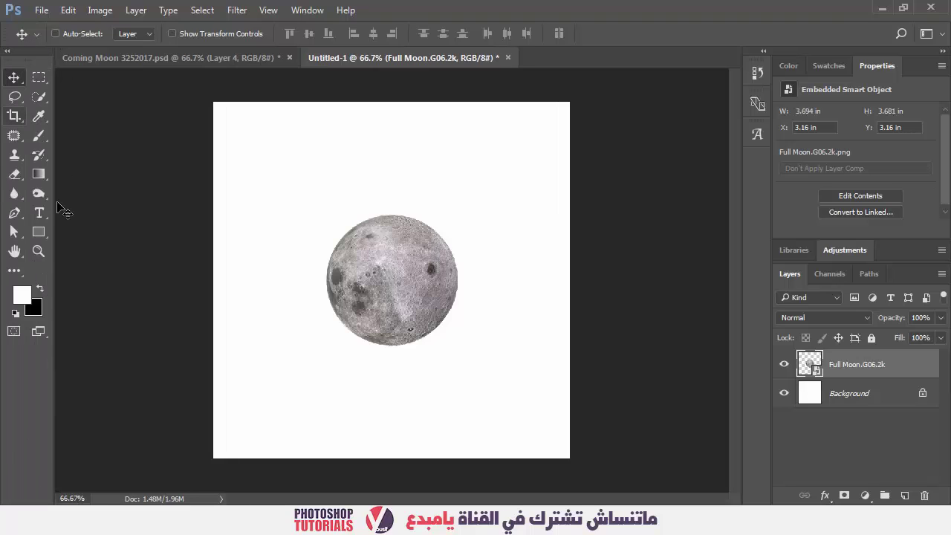
{"action": "left_click", "coordinate": [47, 284]}
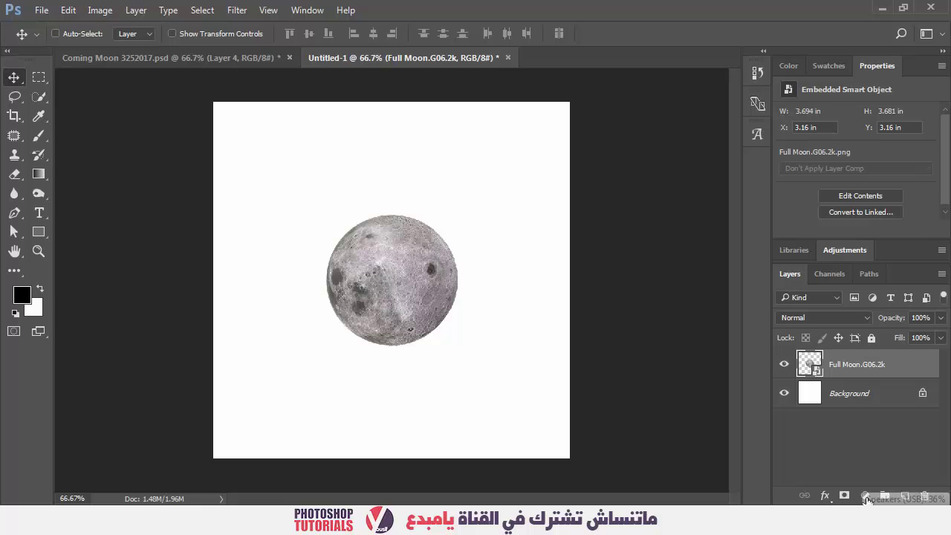
{"action": "left_click", "coordinate": [867, 495]}
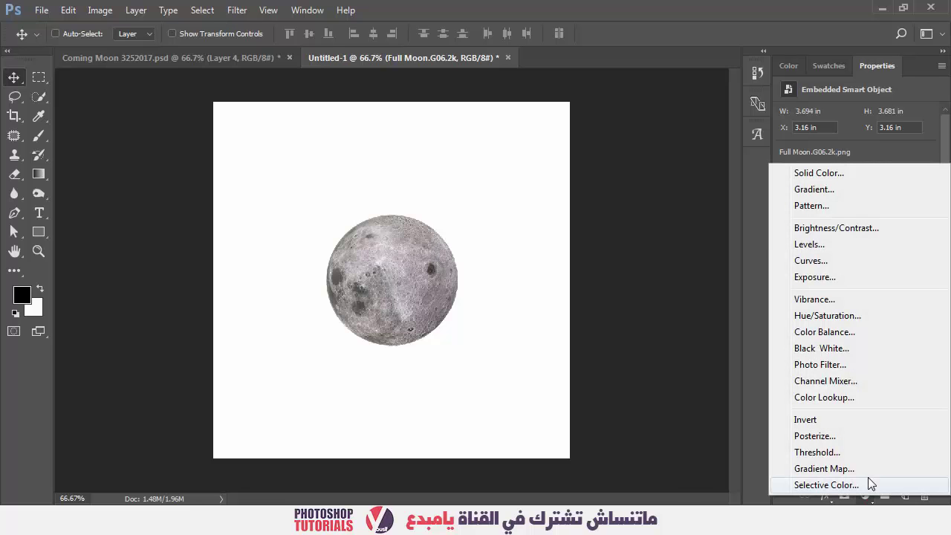
{"action": "left_click", "coordinate": [854, 470]}
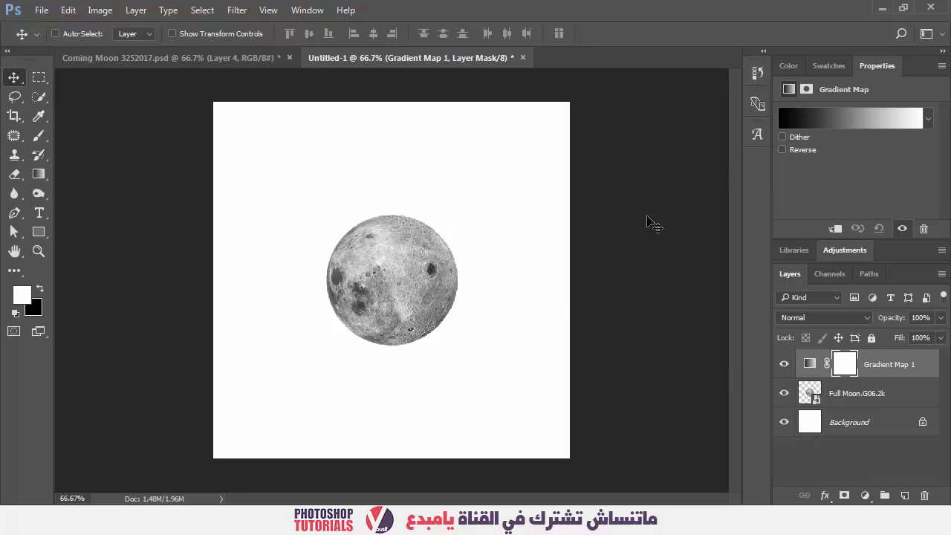
- Try several coloured presets on the gradient map, including orange-yellow, blue-yellow, rainbow and red-green
{"action": "left_click", "coordinate": [927, 119]}
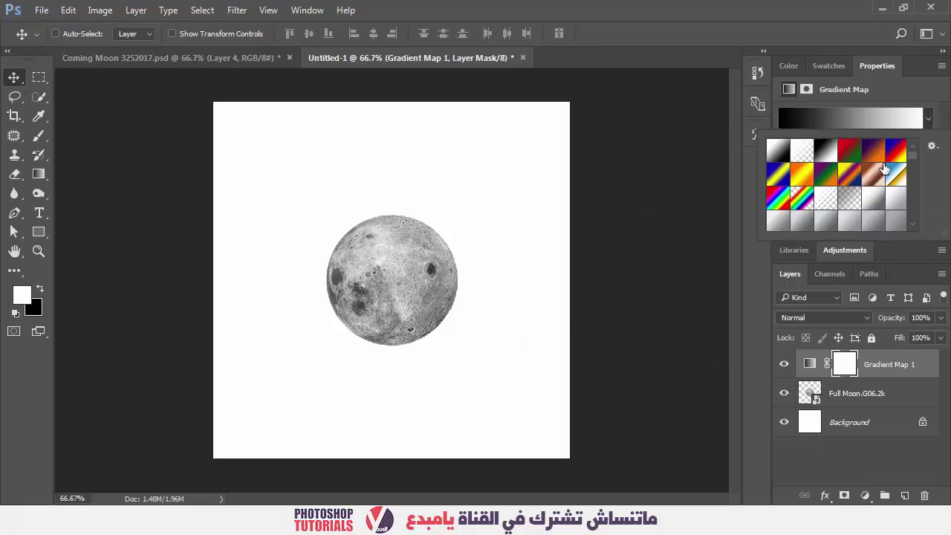
{"action": "left_click", "coordinate": [810, 179]}
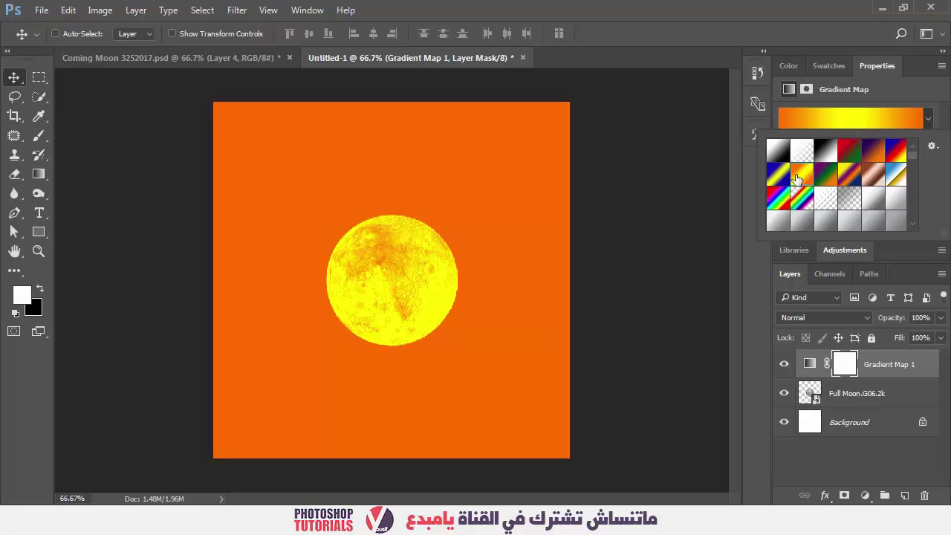
{"action": "left_click", "coordinate": [784, 178]}
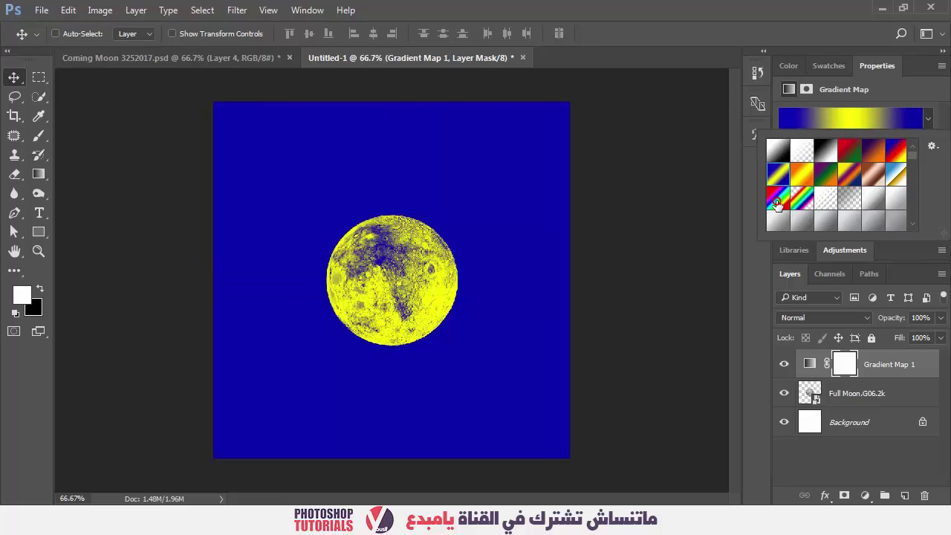
{"action": "left_click", "coordinate": [777, 199]}
{"action": "left_click", "coordinate": [797, 205]}
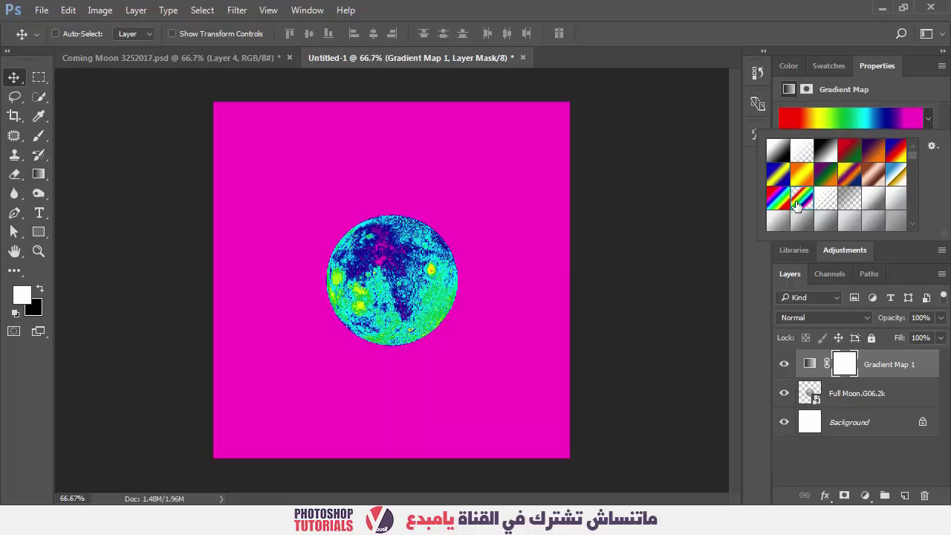
{"action": "left_click", "coordinate": [785, 204]}
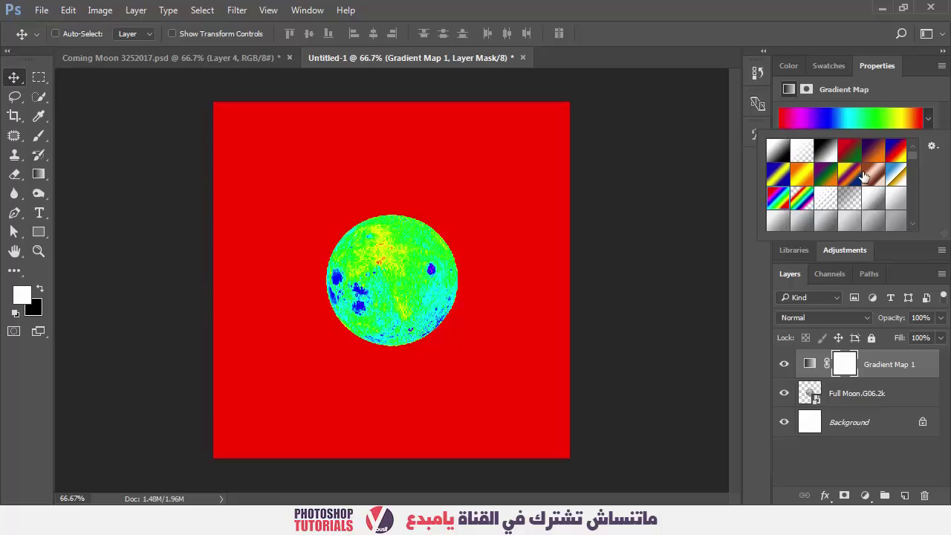
{"action": "left_click", "coordinate": [855, 154]}
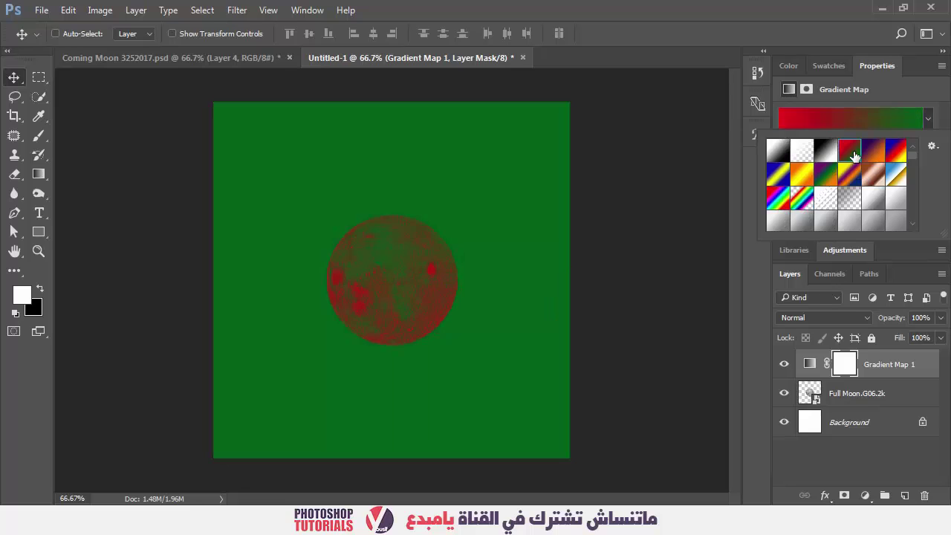
{"action": "left_click", "coordinate": [875, 151]}
- Apply the white-to-black gradient preset to the gradient map and turn on Reverse
{"action": "left_click", "coordinate": [776, 154]}
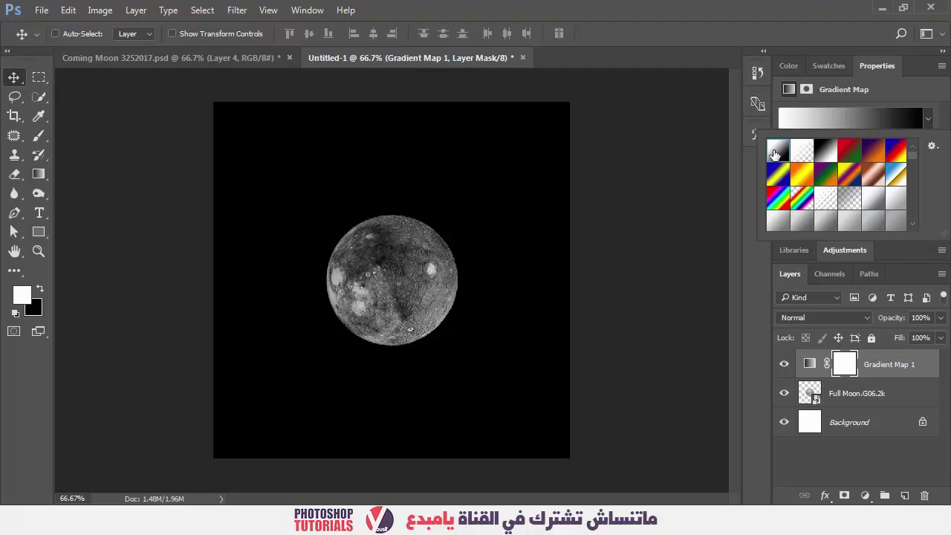
{"action": "left_click", "coordinate": [888, 84]}
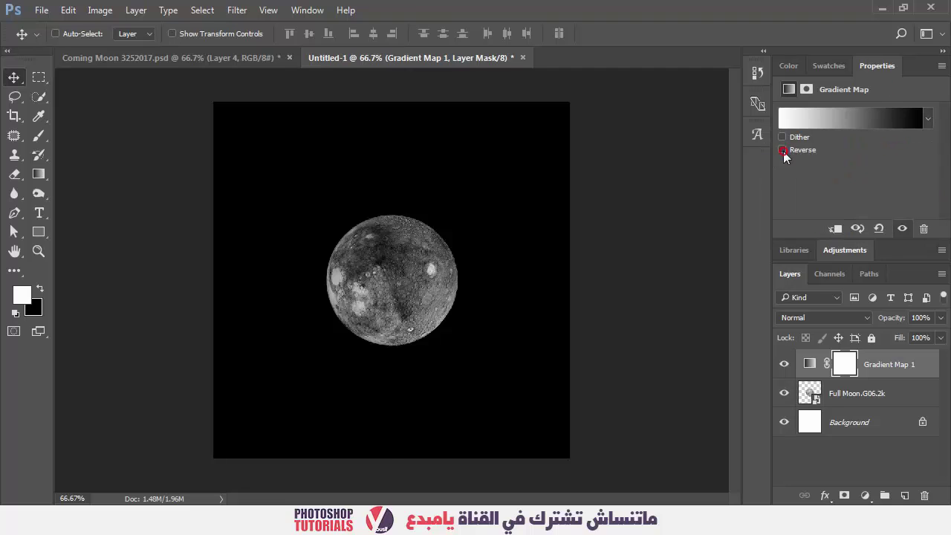
{"action": "left_click", "coordinate": [782, 150]}
{"action": "left_click", "coordinate": [782, 150]}
{"action": "left_click", "coordinate": [791, 149]}
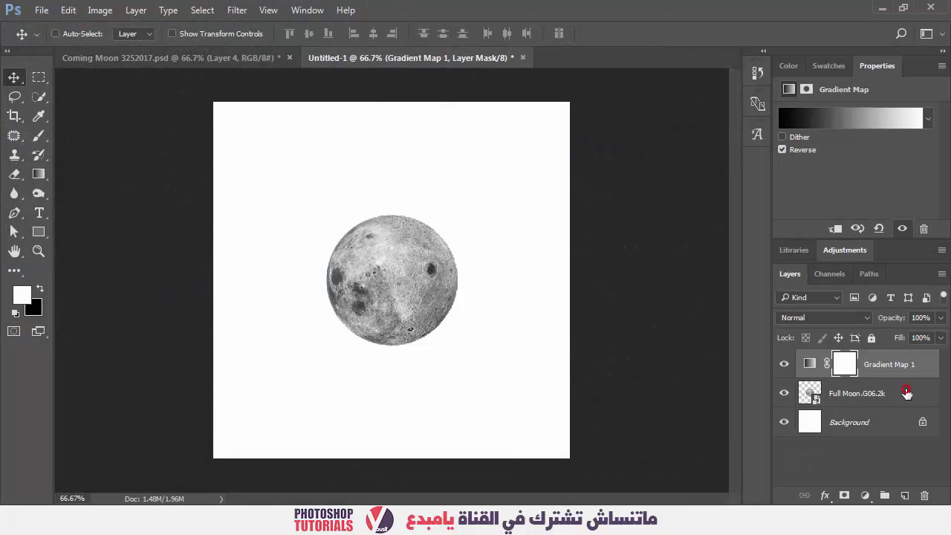
- Move the Full Moon.G06.2k layer straight up so the moon sits near the top of the canvas
{"action": "left_click", "coordinate": [907, 390]}
{"action": "key", "text": "x"}
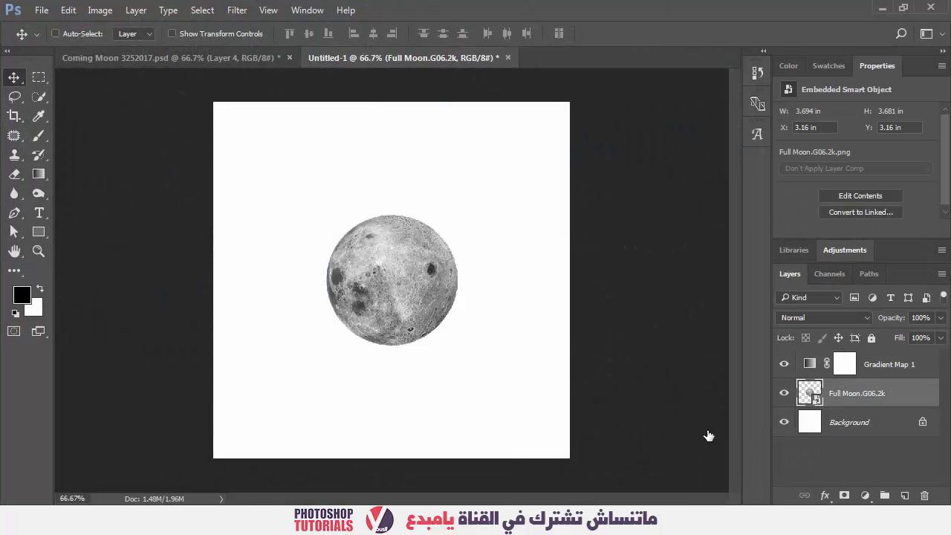
{"action": "left_click_drag", "start_coordinate": [478, 308], "coordinate": [503, 212]}
- Fill the Background layer with black using the Paint Bucket Tool and return to the Move tool
{"action": "left_click", "coordinate": [892, 429]}
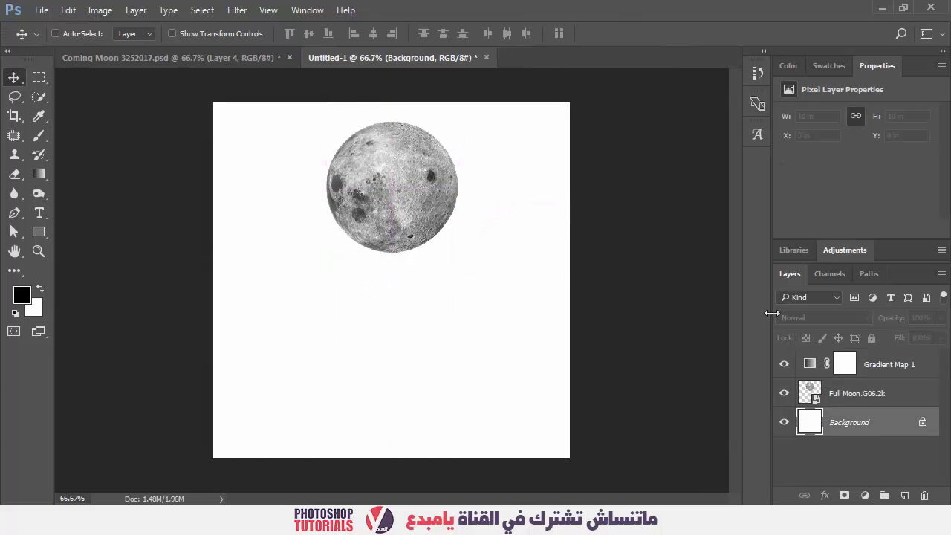
{"action": "left_click", "coordinate": [39, 174]}
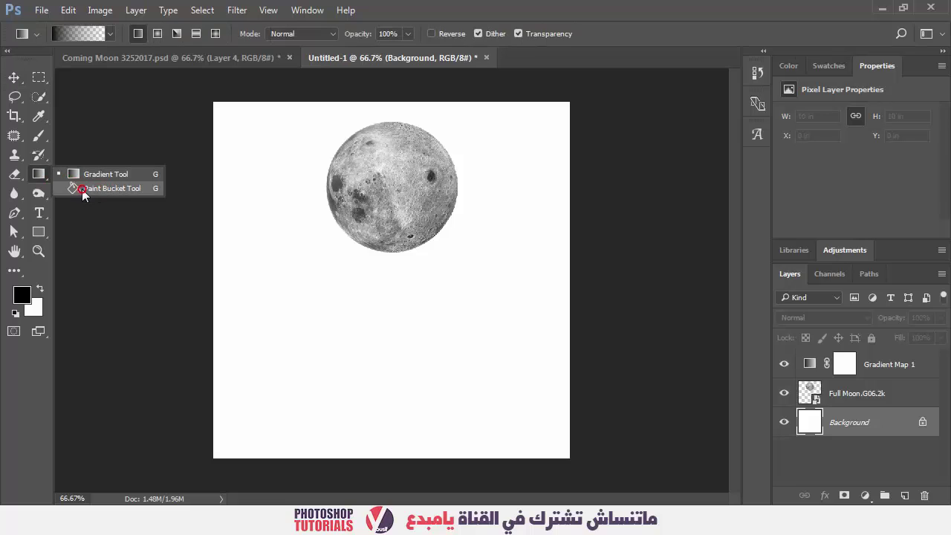
{"action": "left_click", "coordinate": [91, 190]}
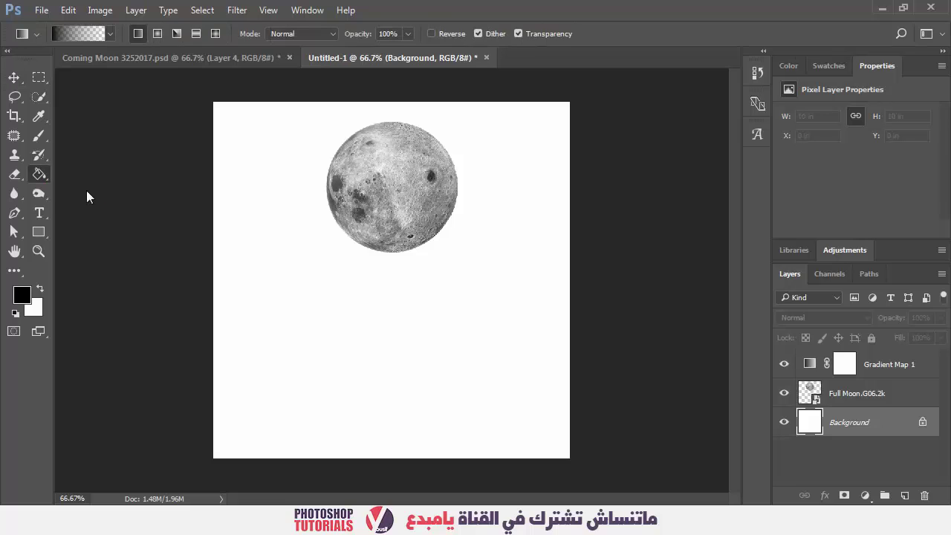
{"action": "left_click", "coordinate": [281, 238]}
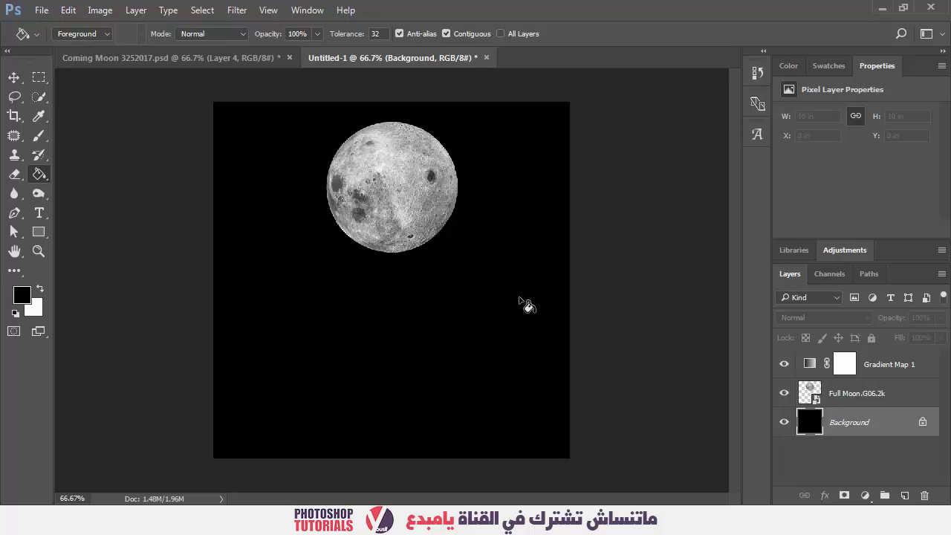
{"action": "key", "text": "alt+Delete"}
{"action": "key", "text": "v"}
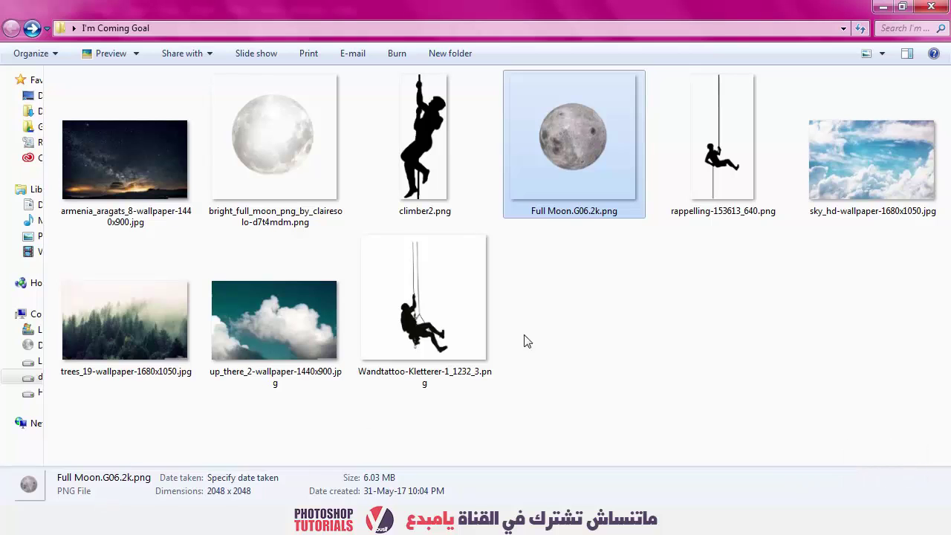
- Place the cloud image up_there_2-wallpaper-1440x900.jpg from the folder directly above the Background layer
{"action": "left_click_drag", "start_coordinate": [249, 357], "coordinate": [529, 429]}
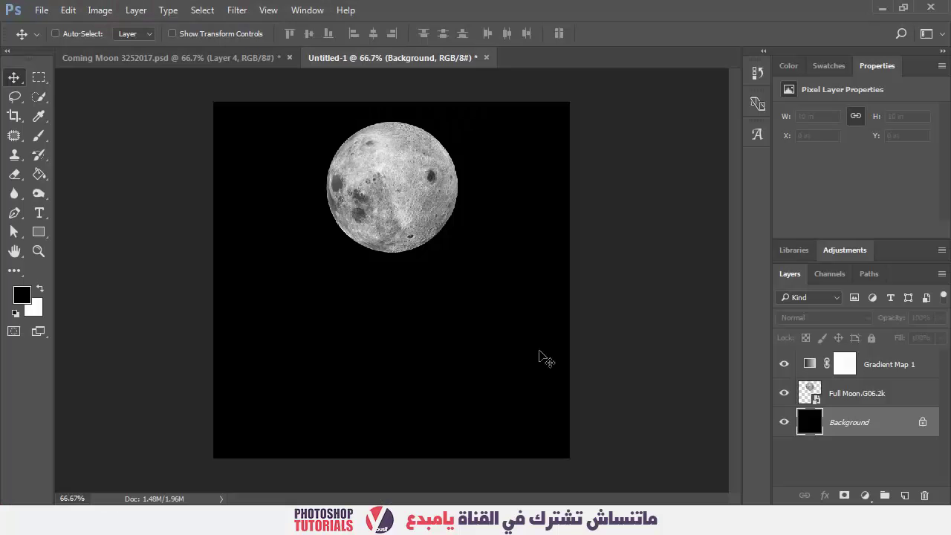
{"action": "left_click_drag", "start_coordinate": [547, 360], "coordinate": [413, 277]}
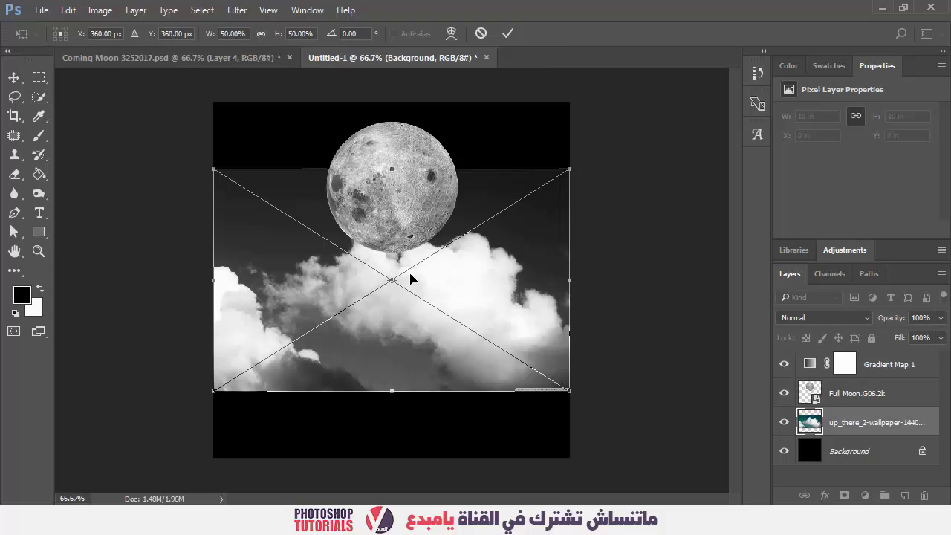
- Flip the placed cloud image vertically, move it straight up to Y 156 px behind the moon and commit the placement
{"action": "right_click", "coordinate": [468, 257]}
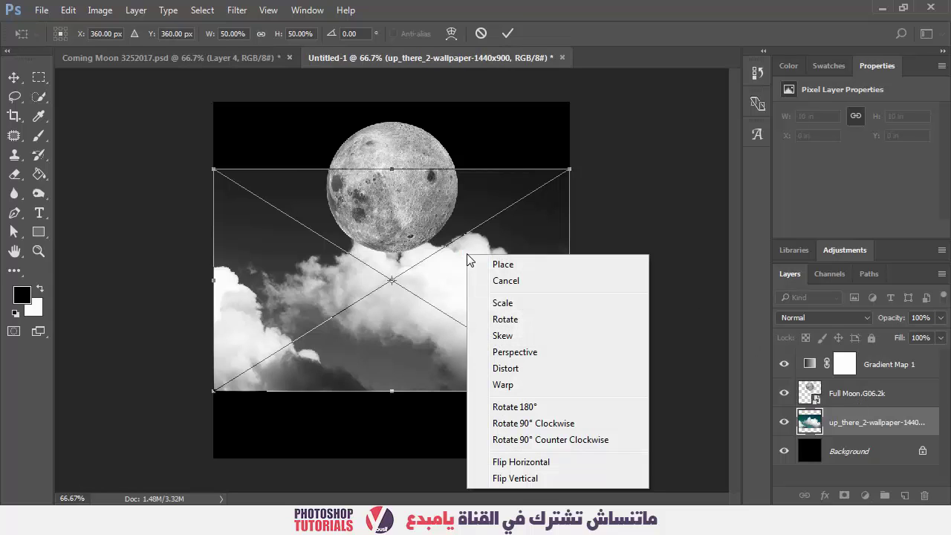
{"action": "left_click", "coordinate": [524, 479]}
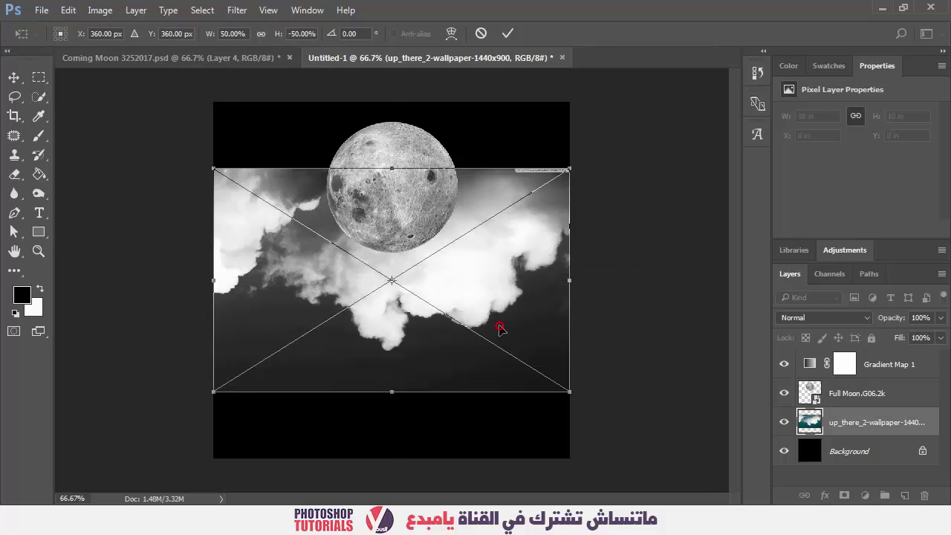
{"action": "left_click_drag", "start_coordinate": [499, 327], "coordinate": [485, 229]}
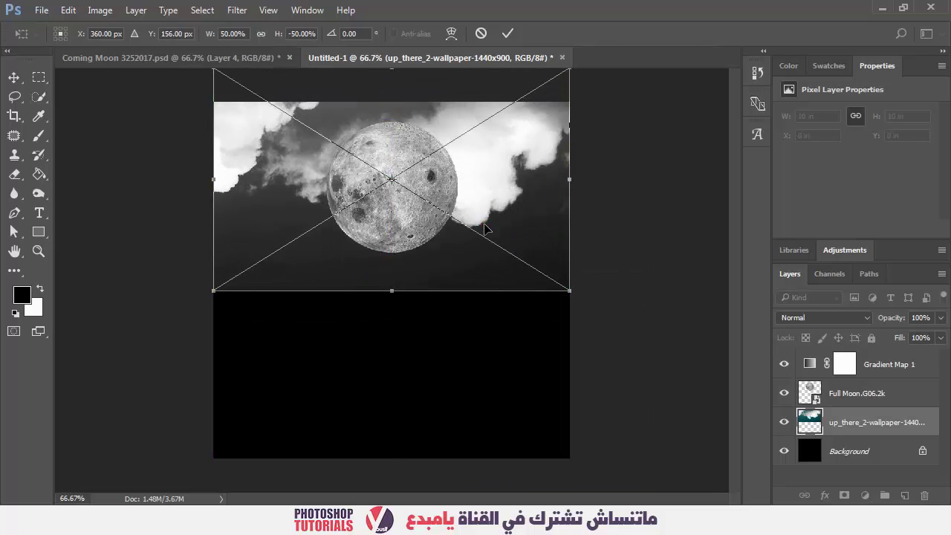
{"action": "key", "text": "Return"}
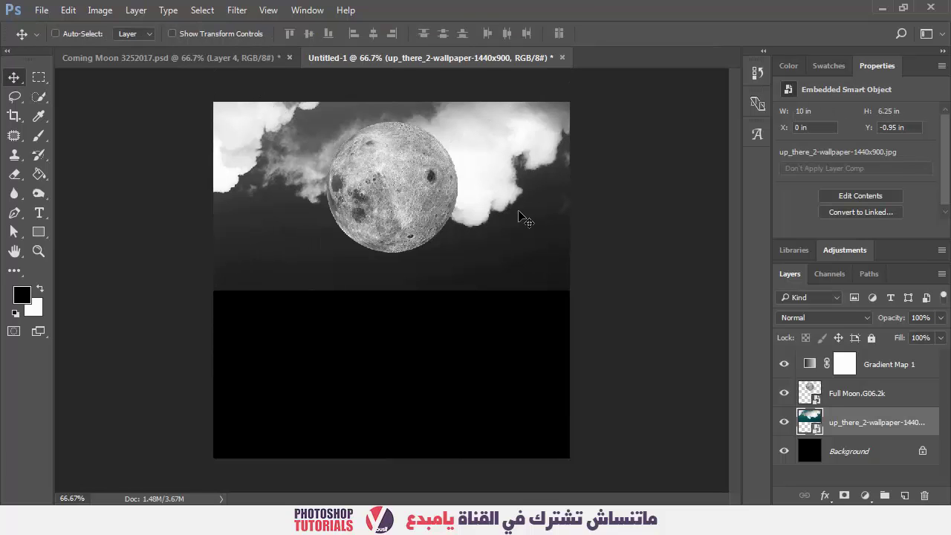
- Set the blend mode of the up_there_2-wallpaper-1440x900 cloud layer to Screen
{"action": "left_click", "coordinate": [819, 316]}
{"action": "left_click", "coordinate": [826, 118]}
{"action": "left_click", "coordinate": [821, 318]}
{"action": "left_click", "coordinate": [821, 320]}
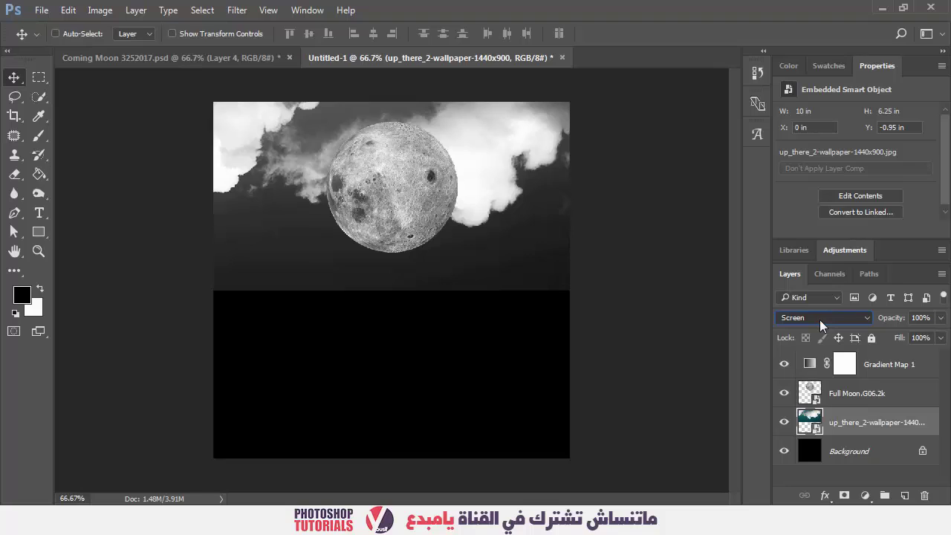
{"action": "left_click", "coordinate": [820, 320]}
{"action": "left_click", "coordinate": [834, 425]}
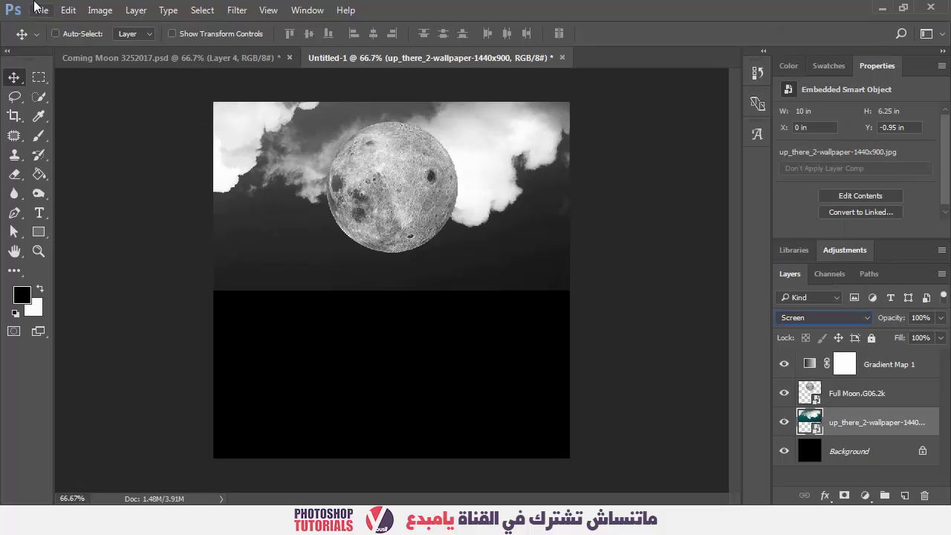
- Apply a Curves adjustment to the cloud layer, pulling the RGB curve down to darken the sky around the clouds
{"action": "left_click", "coordinate": [92, 10]}
{"action": "left_click", "coordinate": [92, 11]}
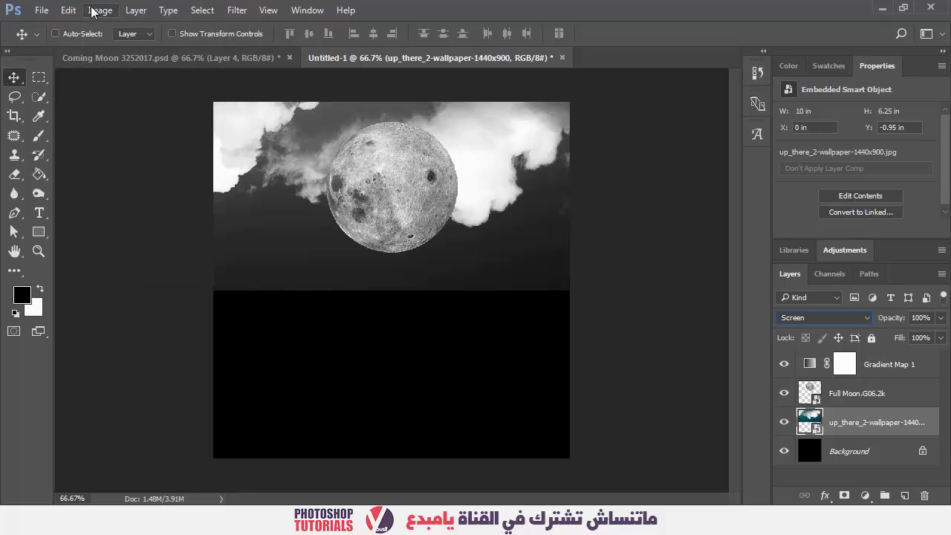
{"action": "left_click", "coordinate": [92, 11]}
{"action": "mouse_move", "coordinate": [236, 53]}
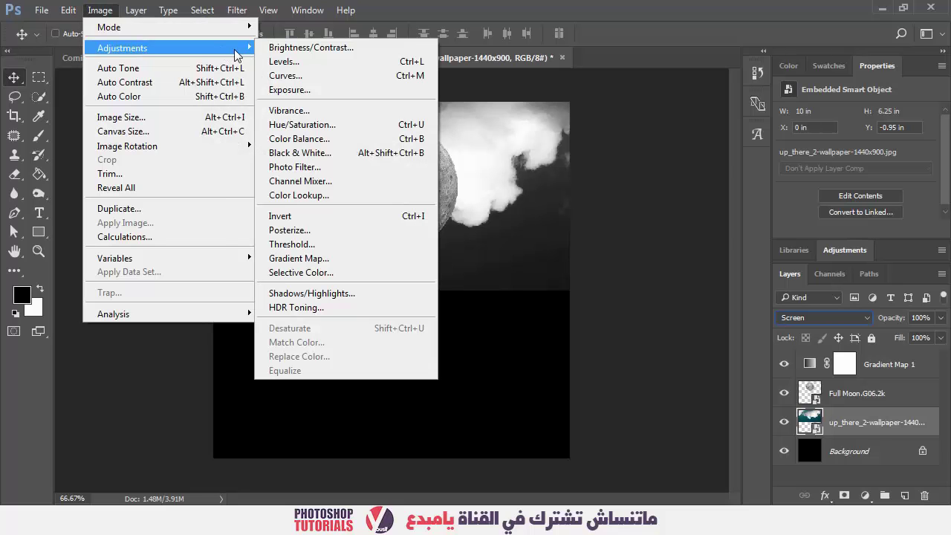
{"action": "left_click", "coordinate": [298, 75]}
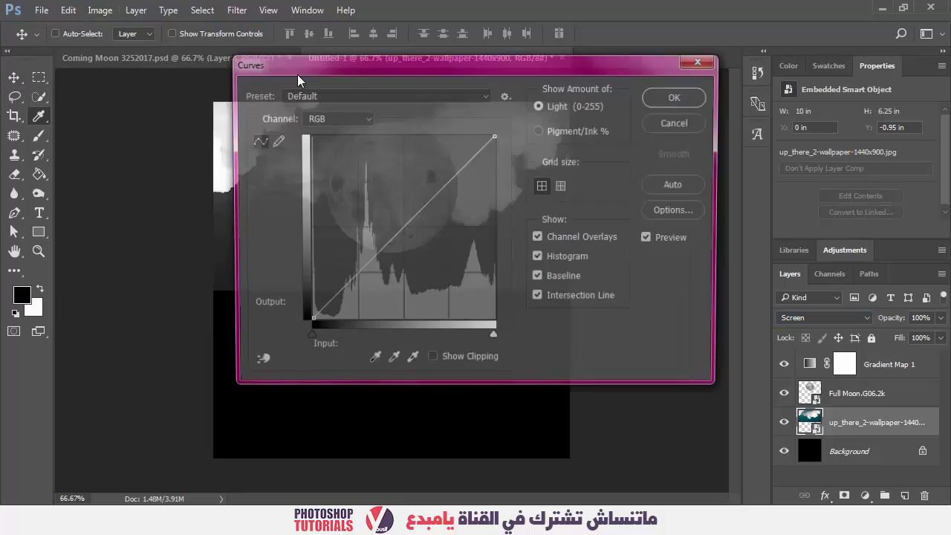
{"action": "left_click_drag", "start_coordinate": [490, 63], "coordinate": [685, 200]}
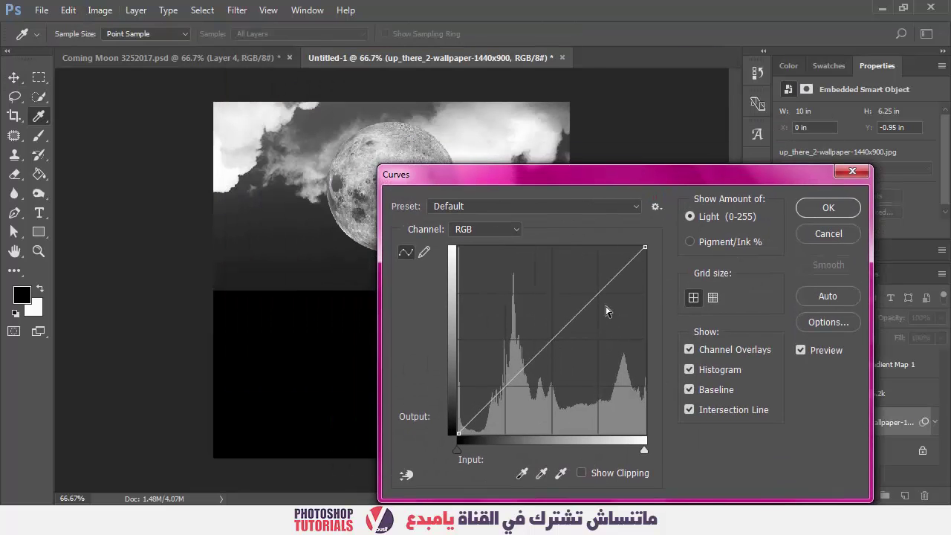
{"action": "left_click_drag", "start_coordinate": [599, 380], "coordinate": [626, 387]}
{"action": "left_click", "coordinate": [857, 232]}
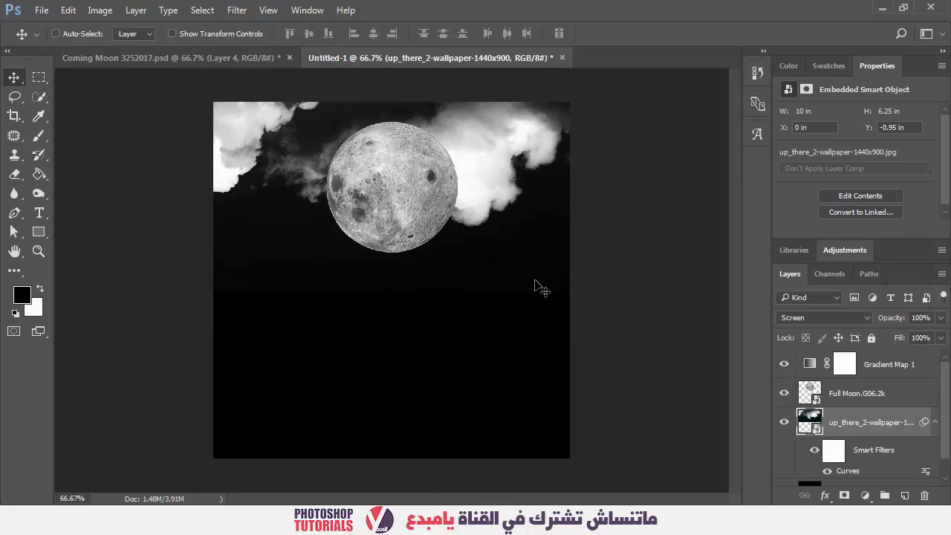
- Place the image sky_hd-wallpaper-1680x1050.jpg from the folder directly above the first cloud layer
{"action": "key", "text": "z"}
{"action": "left_click", "coordinate": [536, 281], "text": "alt"}
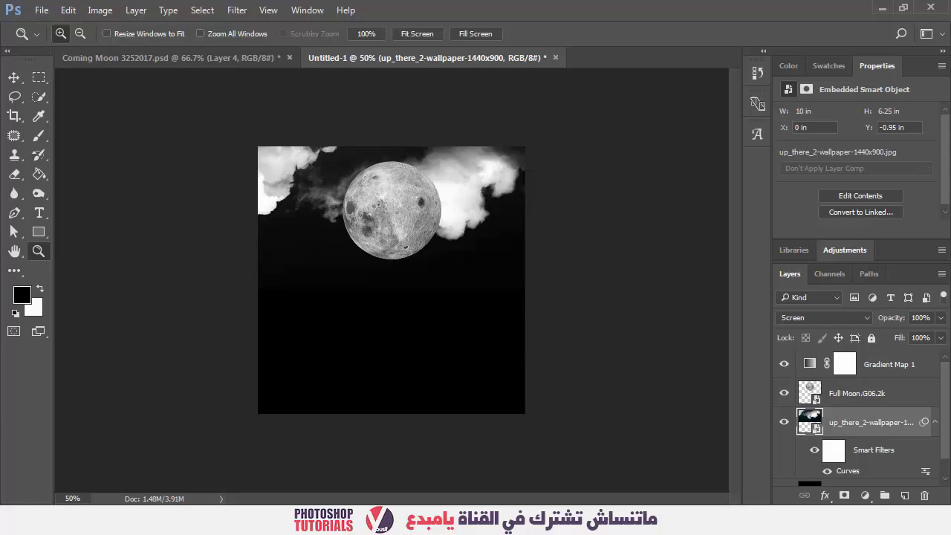
{"action": "key", "text": "alt+Tab"}
{"action": "left_click_drag", "start_coordinate": [886, 169], "coordinate": [669, 520]}
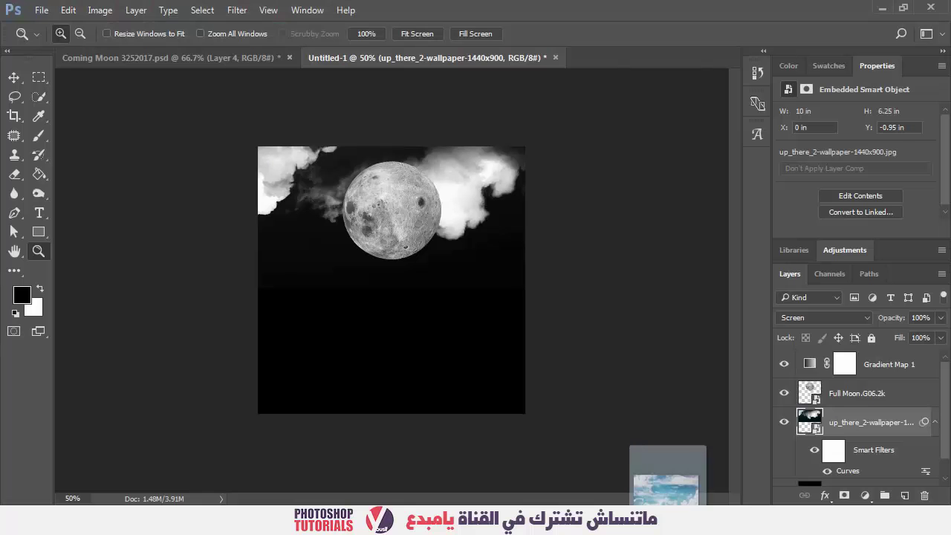
{"action": "left_click_drag", "start_coordinate": [667, 487], "coordinate": [501, 323]}
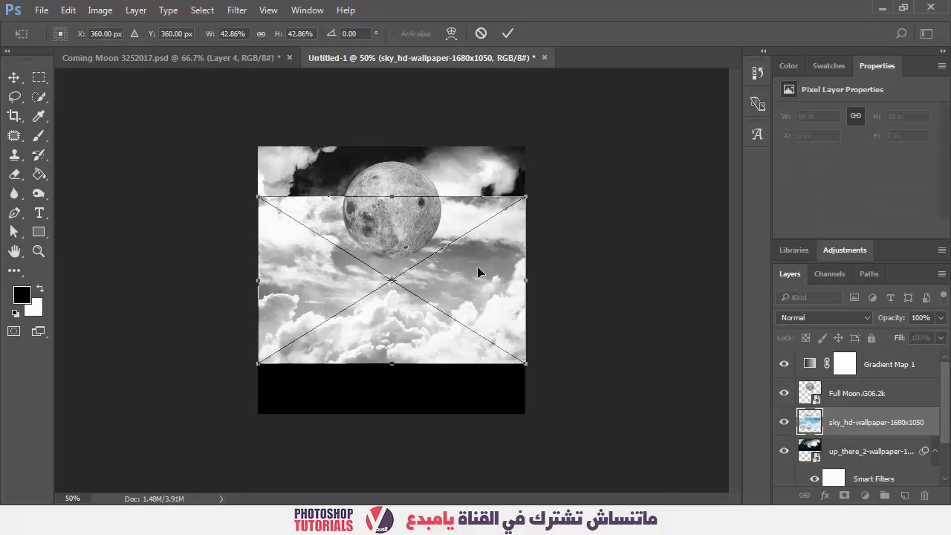
- Flip the placed sky image vertically, align it with the canvas's upper edge and commit the placement
{"action": "right_click", "coordinate": [478, 273]}
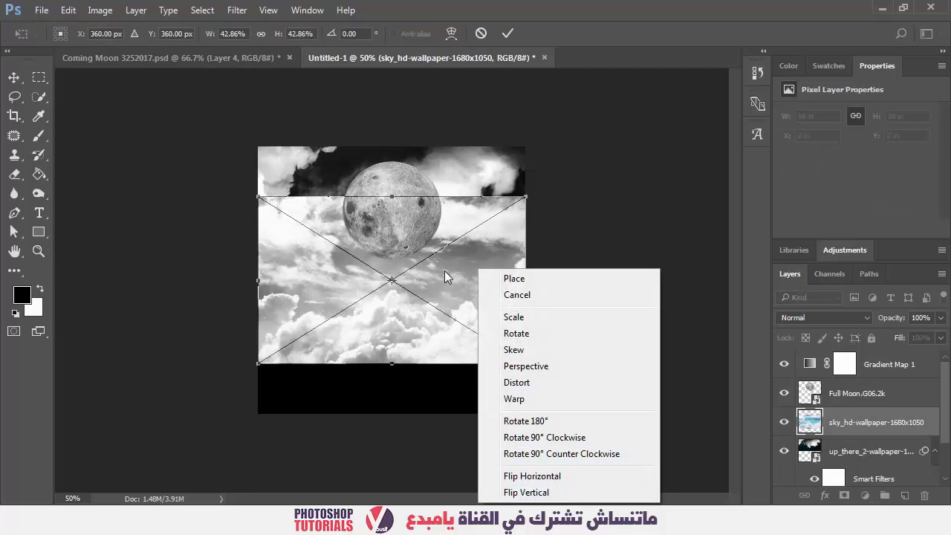
{"action": "right_click", "coordinate": [430, 205]}
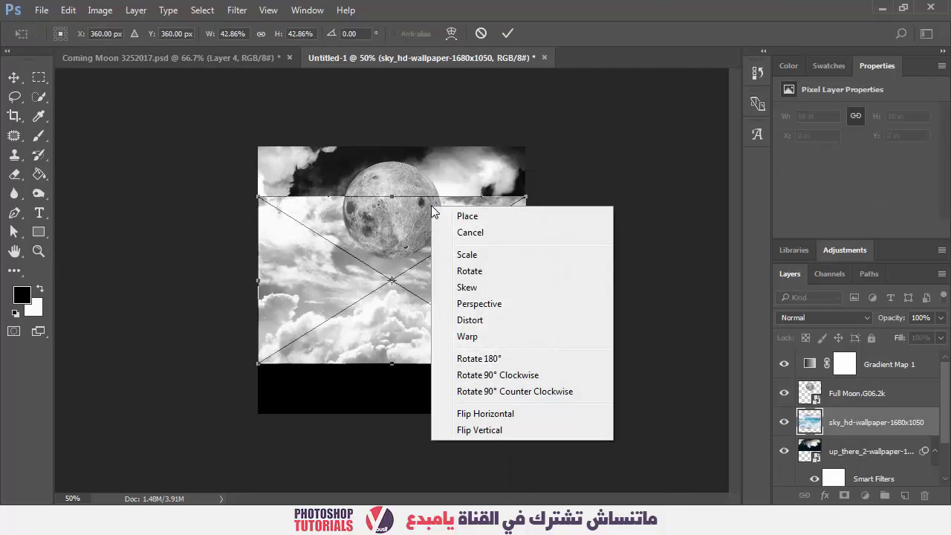
{"action": "left_click", "coordinate": [490, 431]}
{"action": "left_click_drag", "start_coordinate": [456, 291], "coordinate": [454, 241]}
{"action": "key", "text": "Return"}
- Move the sky_hd-wallpaper-1680x1050 layer above the Full Moon.G06.2k layer and set its blend mode to Screen
{"action": "left_click_drag", "start_coordinate": [891, 425], "coordinate": [892, 386]}
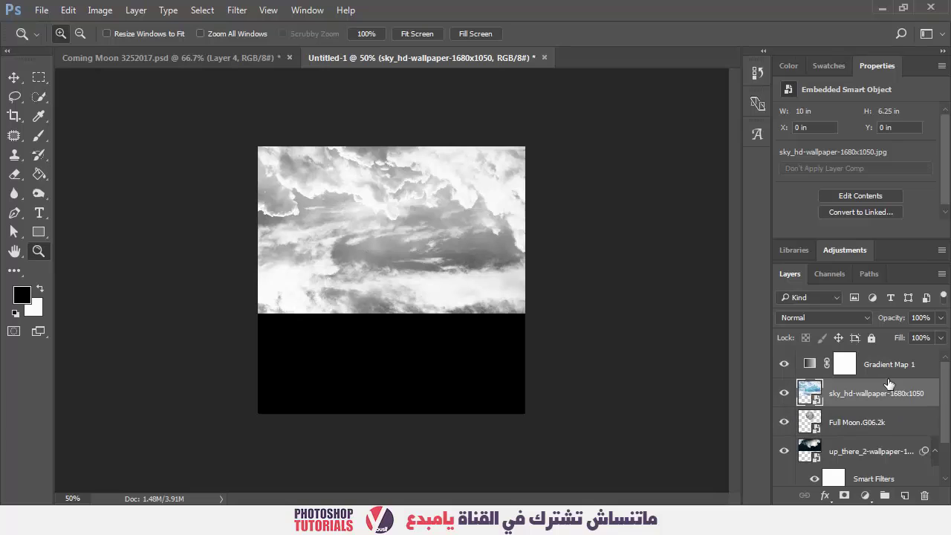
{"action": "left_click", "coordinate": [868, 449]}
{"action": "scroll", "coordinate": [848, 391], "scroll_direction": "down", "scroll_amount": 1}
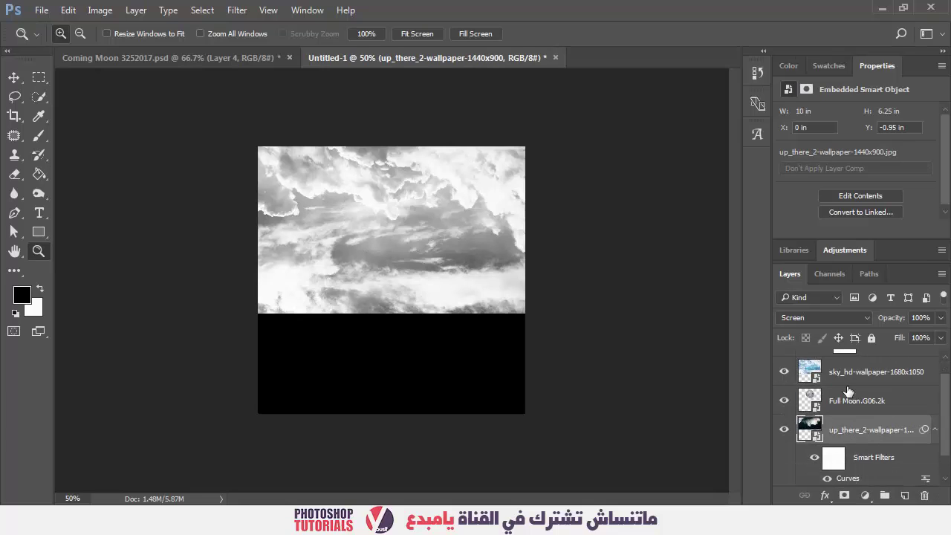
{"action": "scroll", "coordinate": [848, 391], "scroll_direction": "up", "scroll_amount": 1}
{"action": "left_click", "coordinate": [861, 395]}
{"action": "left_click", "coordinate": [842, 314]}
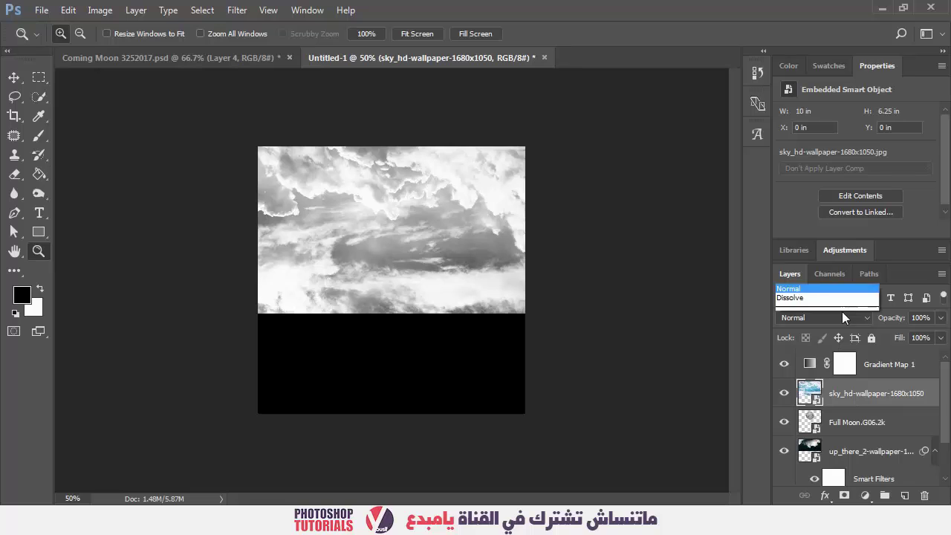
{"action": "left_click", "coordinate": [843, 313]}
{"action": "left_click", "coordinate": [845, 314]}
{"action": "left_click", "coordinate": [817, 119]}
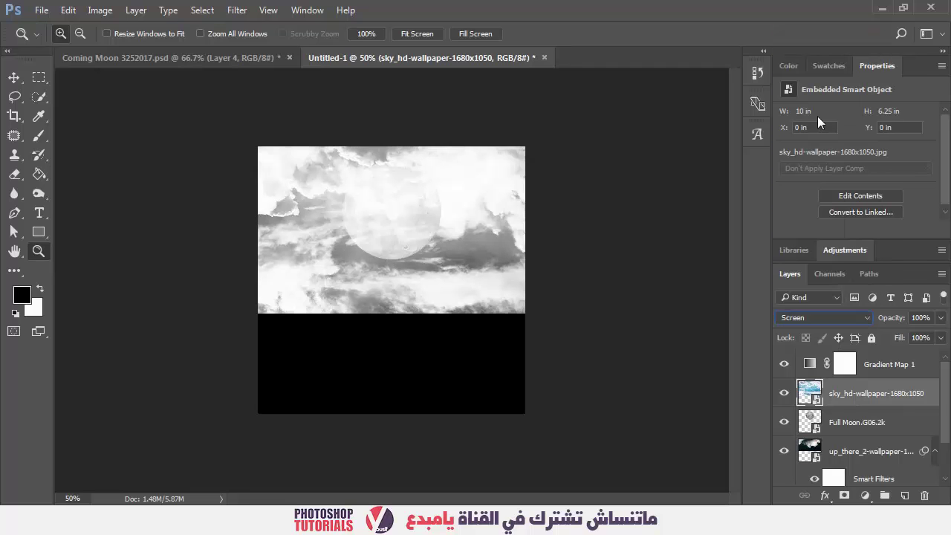
{"action": "left_click", "coordinate": [437, 247]}
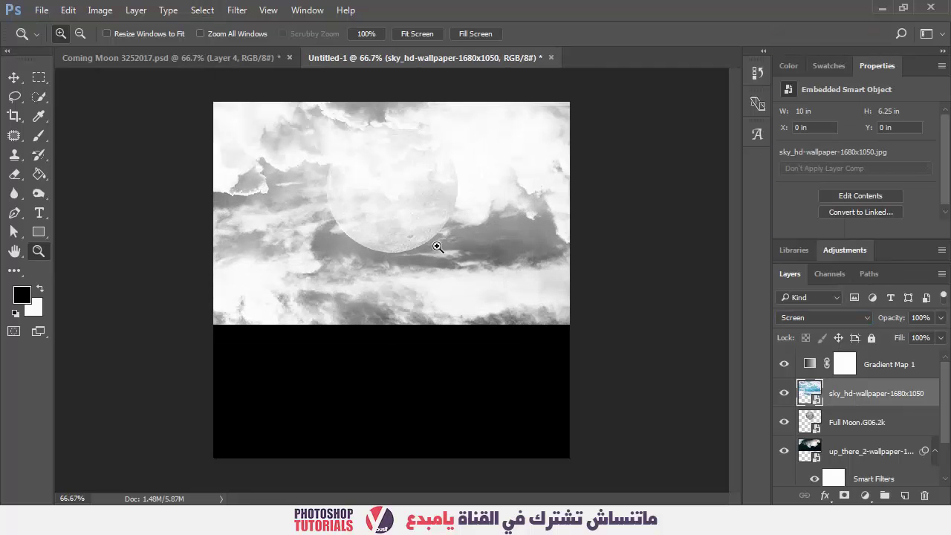
{"action": "left_click", "coordinate": [437, 246], "text": "alt"}
{"action": "key", "text": "ctrl+m"}
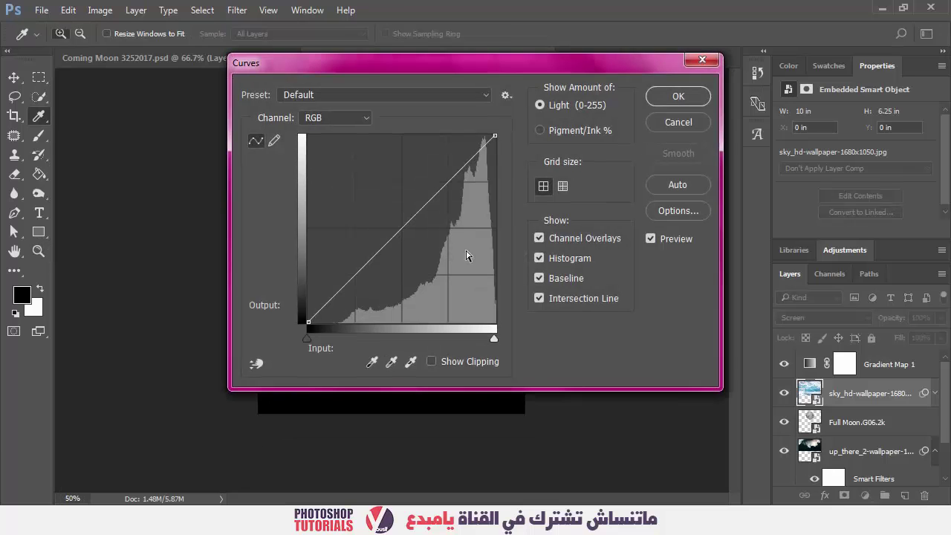
{"action": "key", "text": "Escape"}
{"action": "key", "text": "v"}
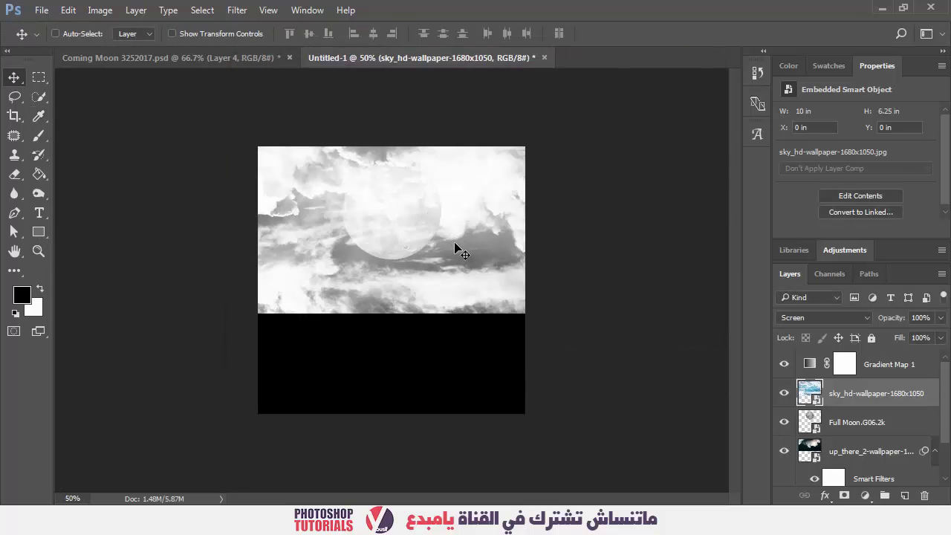
{"action": "key", "text": "b"}
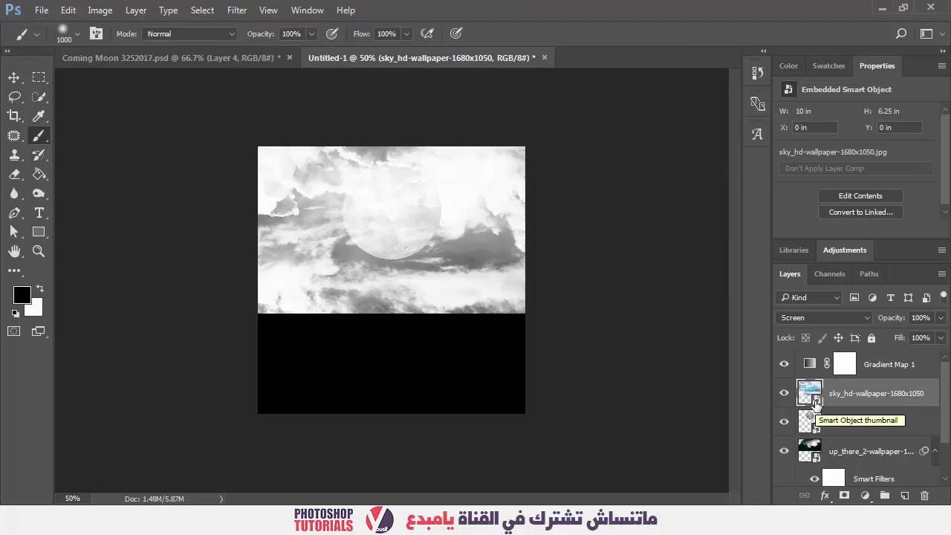
{"action": "right_click", "coordinate": [847, 396]}
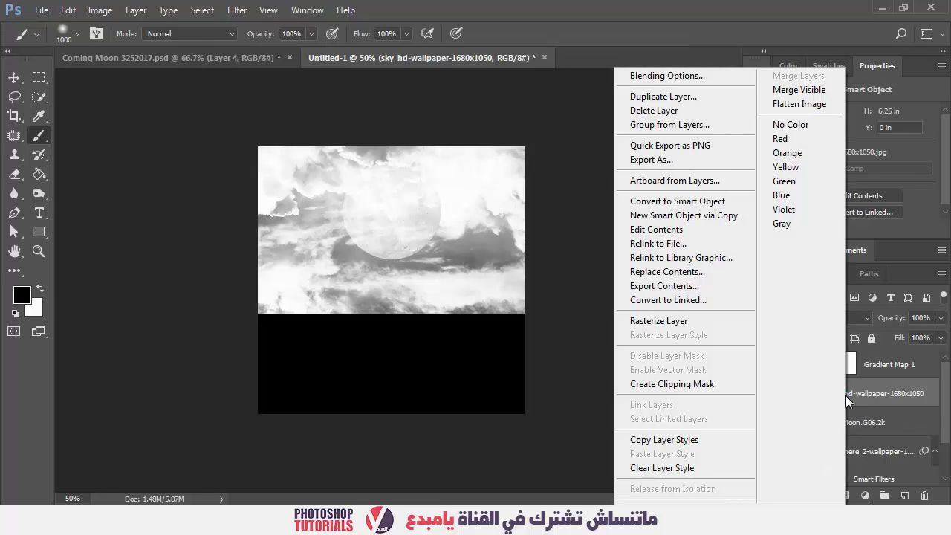
{"action": "left_click", "coordinate": [671, 324]}
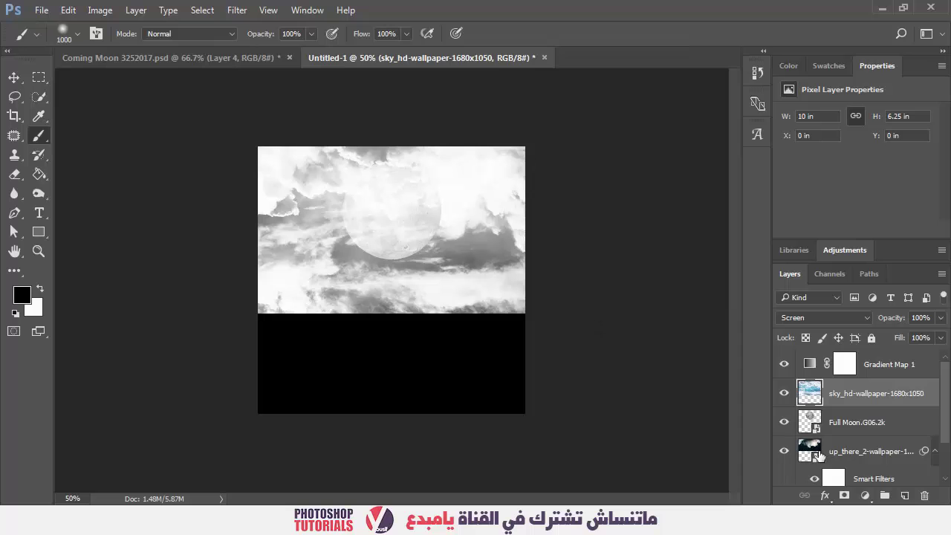
{"action": "right_click", "coordinate": [862, 394]}
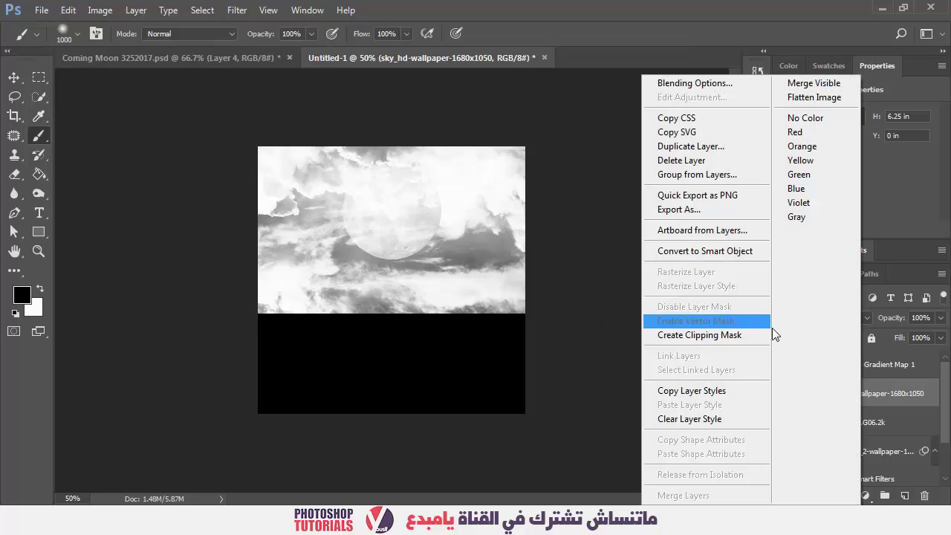
{"action": "left_click", "coordinate": [908, 390]}
{"action": "key", "text": "ctrl+z"}
- Rasterize the sky_hd-wallpaper-1680x1050 layer and the up_there_2-wallpaper-1440x900 layer
{"action": "right_click", "coordinate": [898, 399]}
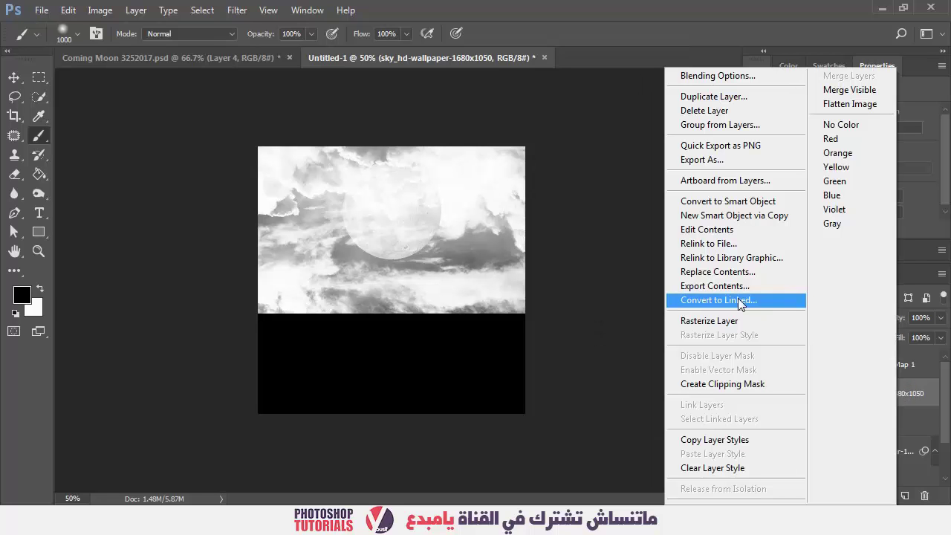
{"action": "left_click", "coordinate": [704, 323]}
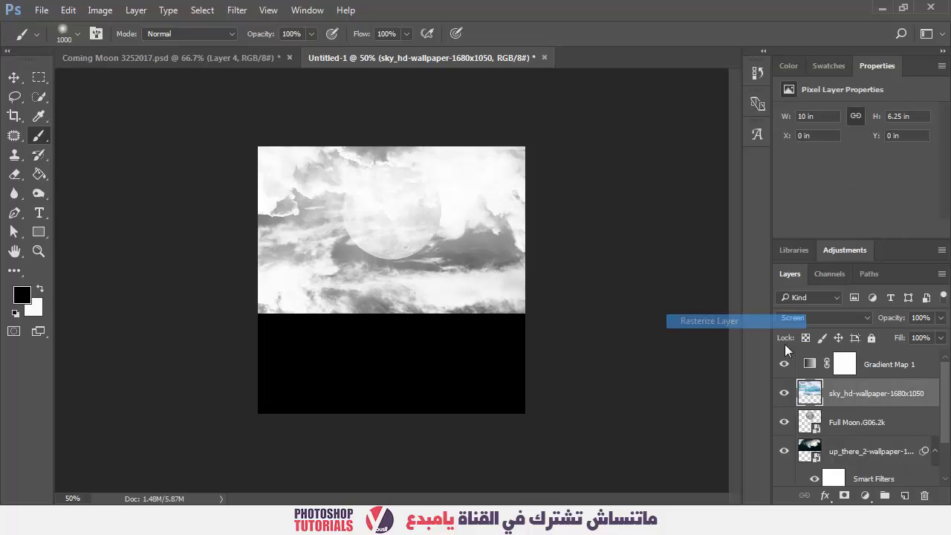
{"action": "left_click", "coordinate": [814, 451]}
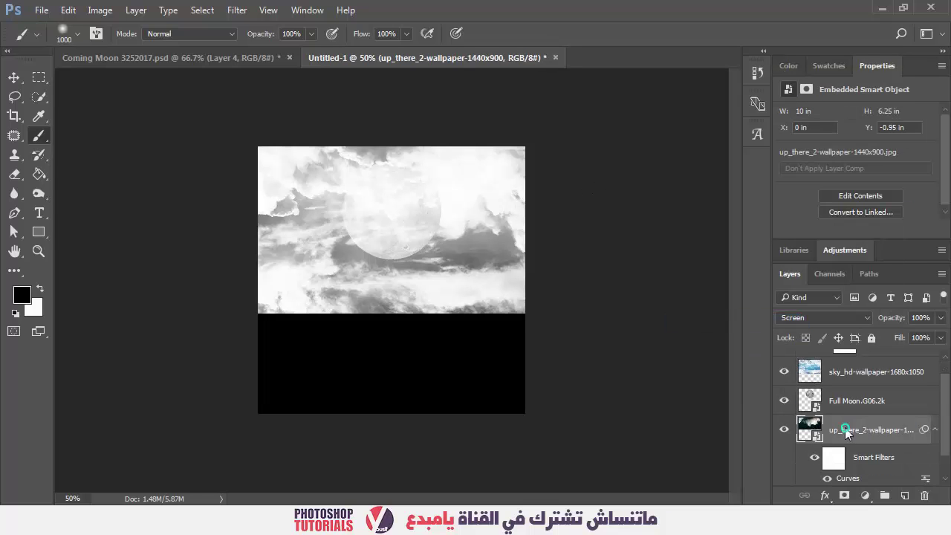
{"action": "right_click", "coordinate": [846, 452]}
{"action": "key", "text": "Return"}
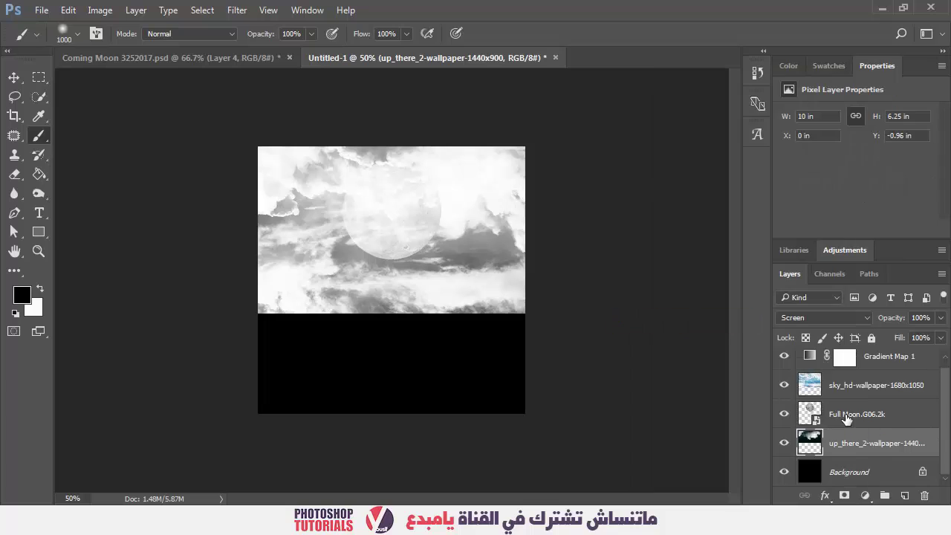
- Darken the sky_hd-wallpaper-1680x1050 layer with Curves, setting an RGB curve point at input 177 and output 94
{"action": "left_click", "coordinate": [846, 387]}
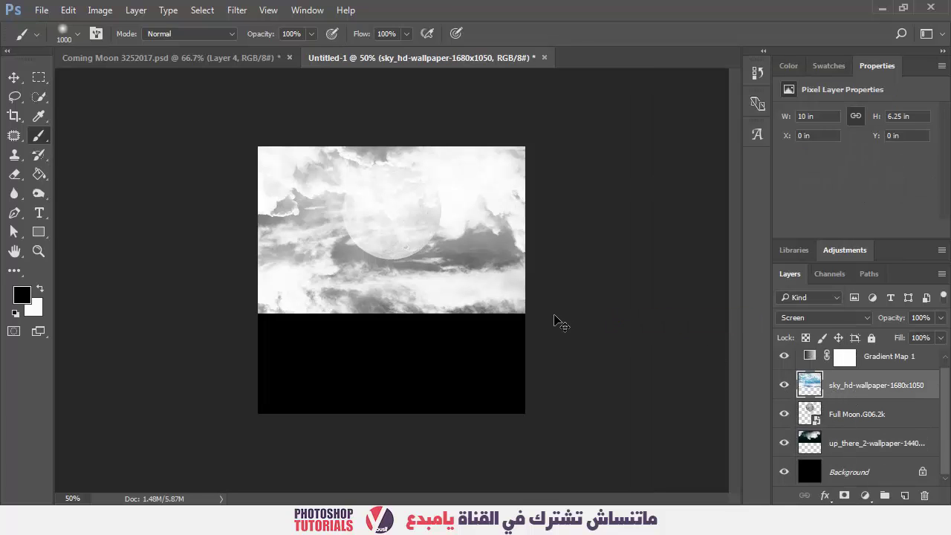
{"action": "key", "text": "ctrl+m"}
{"action": "left_click_drag", "start_coordinate": [518, 66], "coordinate": [780, 201]}
{"action": "left_click_drag", "start_coordinate": [682, 343], "coordinate": [702, 382]}
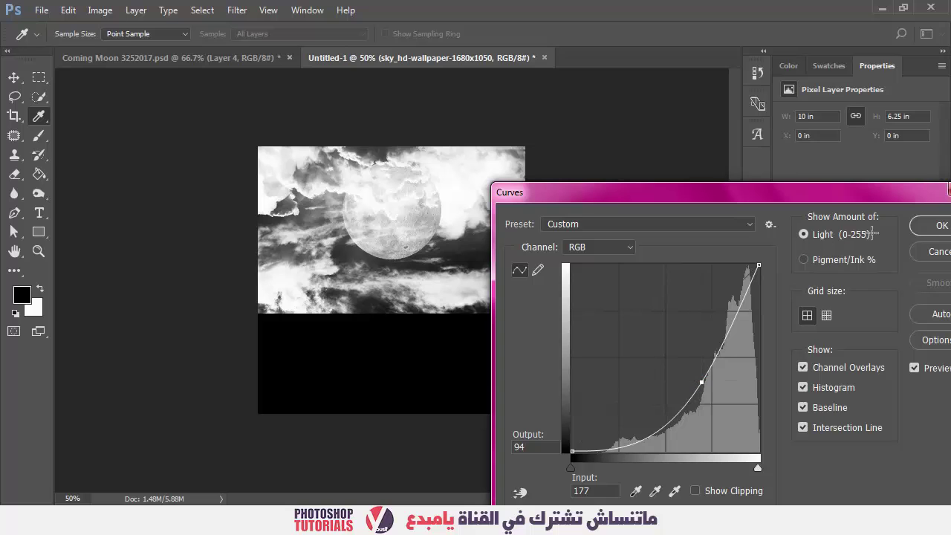
{"action": "left_click", "coordinate": [920, 226]}
- Add a layer mask to the sky_hd-wallpaper-1680x1050 layer and set up a black foreground-to-transparent linear gradient
{"action": "key", "text": "z"}
{"action": "left_click", "coordinate": [418, 276]}
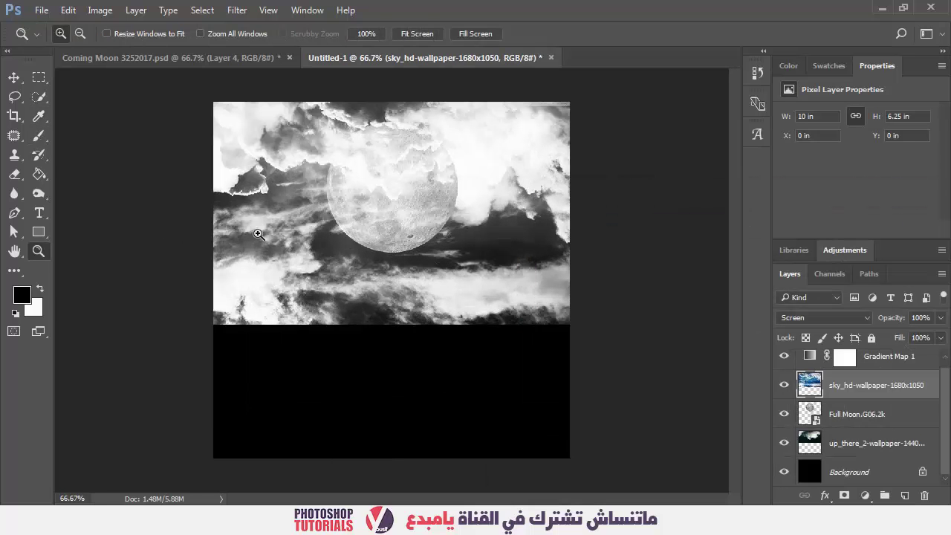
{"action": "left_click", "coordinate": [844, 497]}
{"action": "left_click_drag", "start_coordinate": [38, 174], "coordinate": [79, 177]}
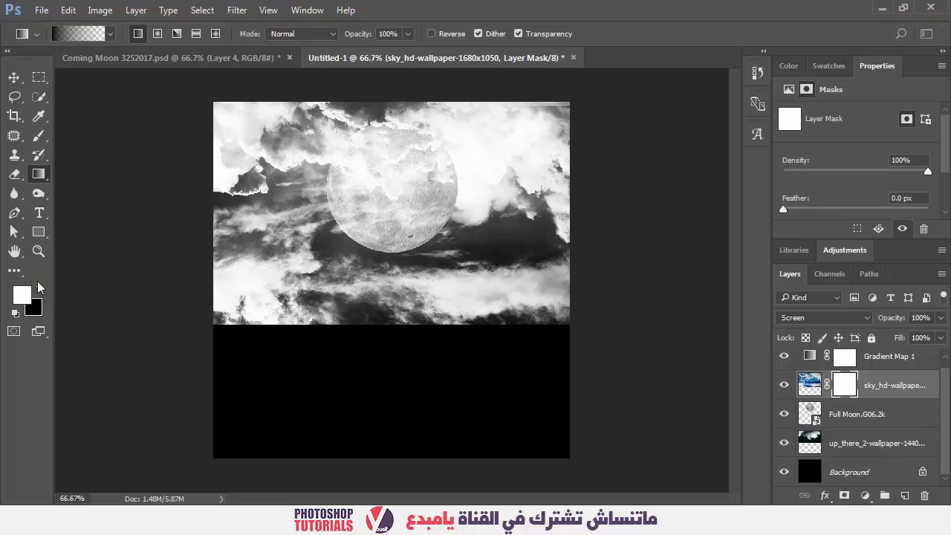
{"action": "left_click", "coordinate": [113, 34]}
{"action": "left_click", "coordinate": [55, 68]}
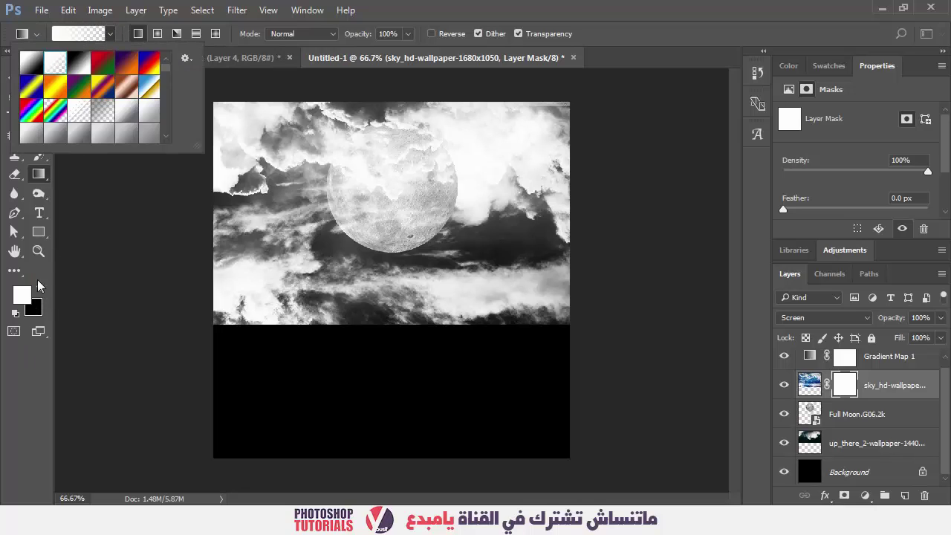
{"action": "left_click", "coordinate": [43, 290]}
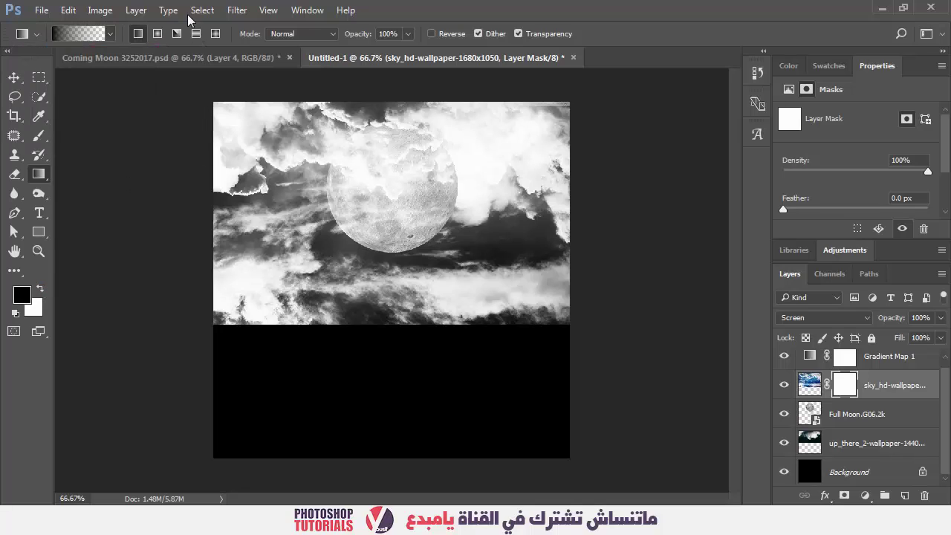
- Draw short vertical gradients on the sky layer's mask to fade out its lower part below the moon's centre
{"action": "left_click_drag", "start_coordinate": [356, 210], "coordinate": [358, 258]}
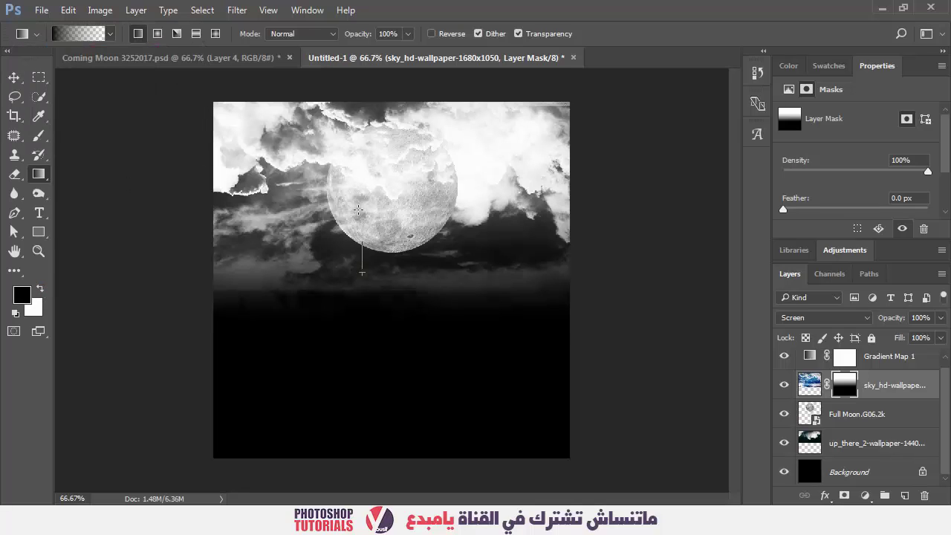
{"action": "left_click_drag", "start_coordinate": [358, 211], "coordinate": [358, 211]}
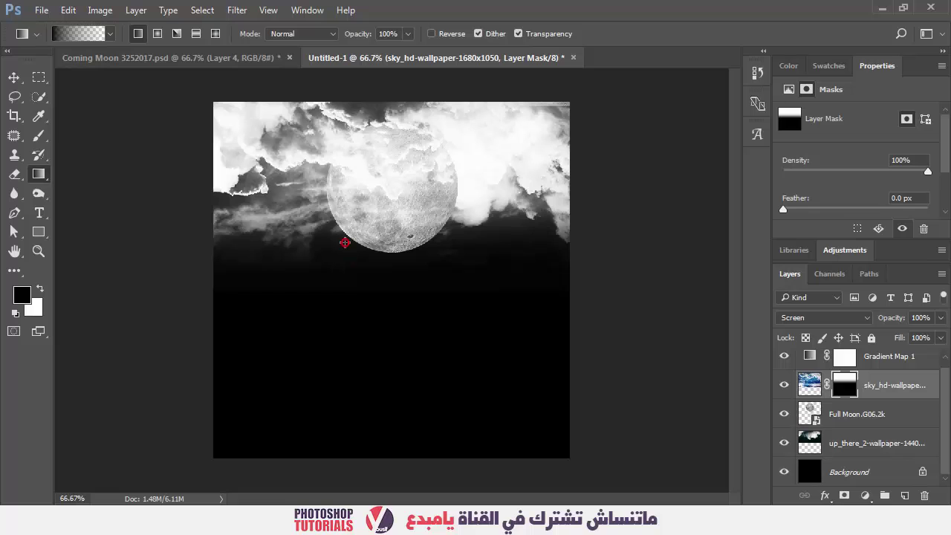
{"action": "left_click_drag", "start_coordinate": [348, 163], "coordinate": [348, 168]}
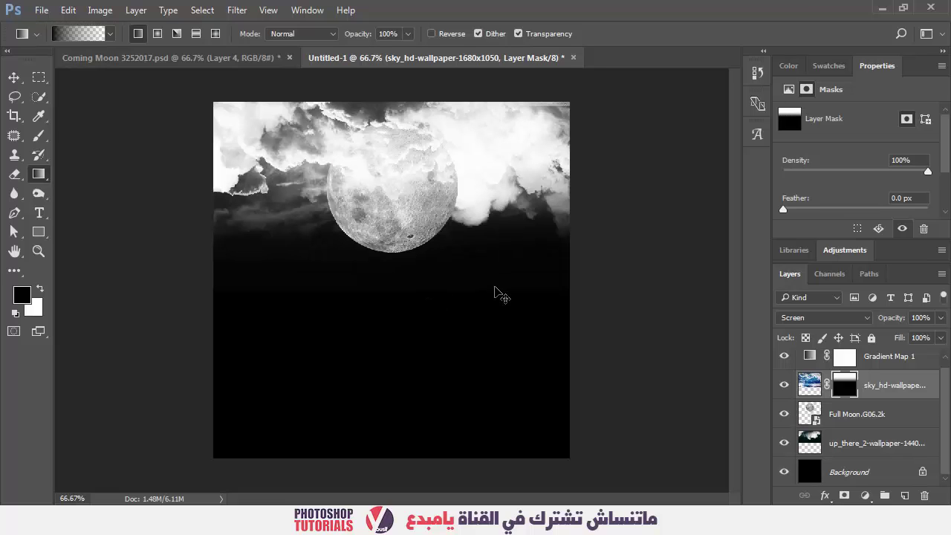
- Consult Coming Moon 3252017.psd, then place trees_19-wallpaper-1680x1050.jpg across the lower half of Untitled-1 at Y 5 in
{"action": "key", "text": "v"}
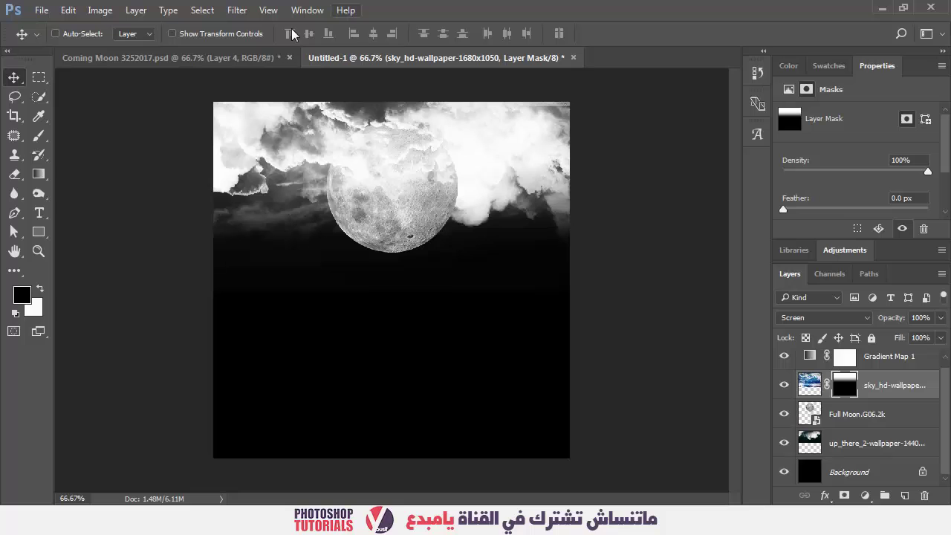
{"action": "left_click", "coordinate": [245, 57]}
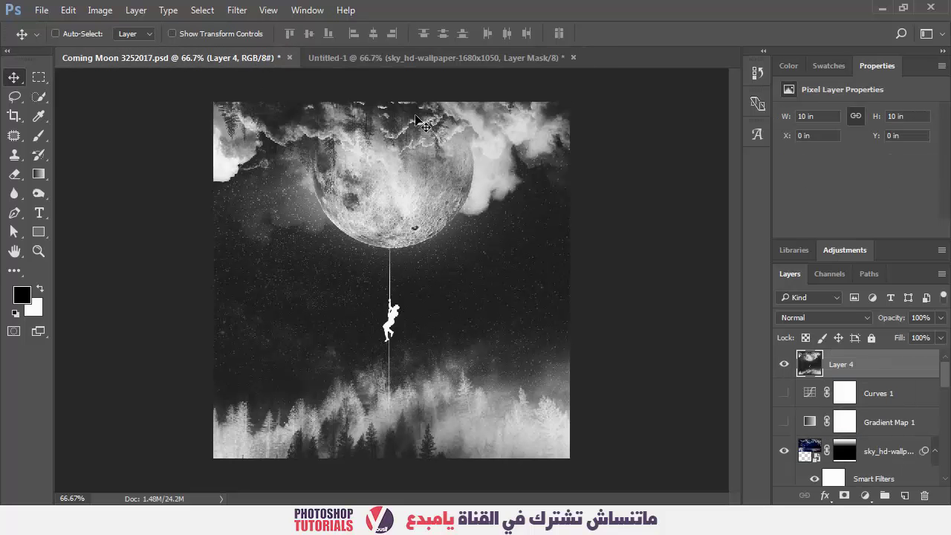
{"action": "left_click", "coordinate": [435, 58]}
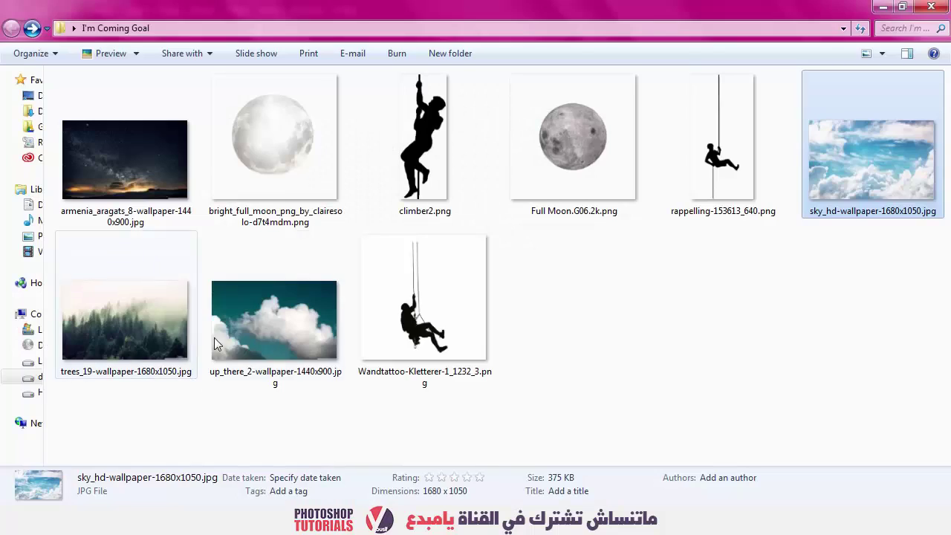
{"action": "left_click_drag", "start_coordinate": [126, 319], "coordinate": [480, 409]}
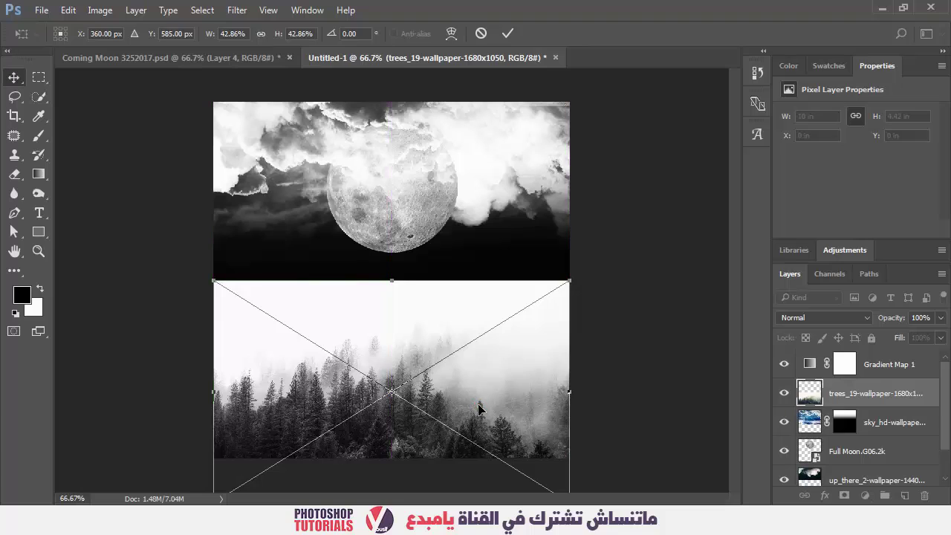
{"action": "key", "text": "Return"}
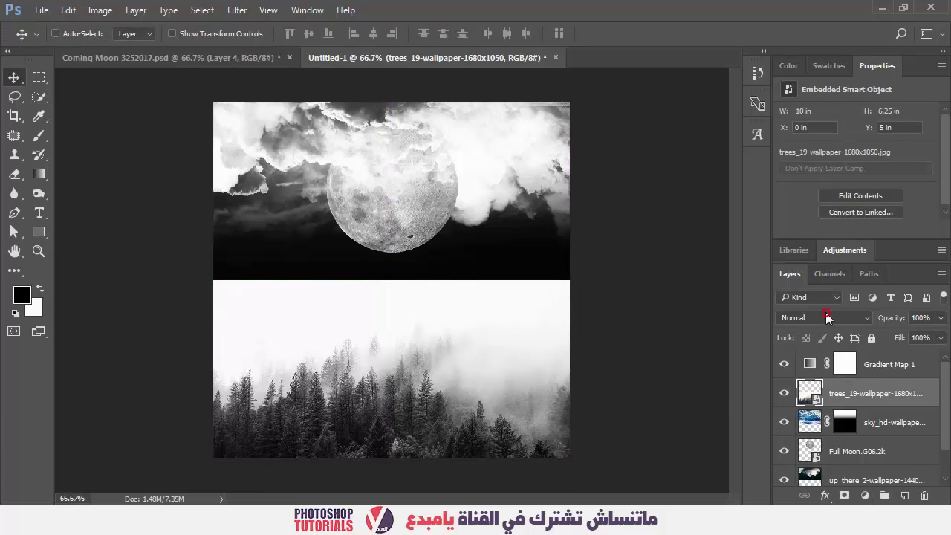
- Set the trees_19-wallpaper-1680x1050 layer's blend mode to Screen and undo a trial move up over the moon
{"action": "left_click", "coordinate": [825, 314]}
{"action": "left_click", "coordinate": [820, 119]}
{"action": "left_click_drag", "start_coordinate": [425, 411], "coordinate": [458, 223]}
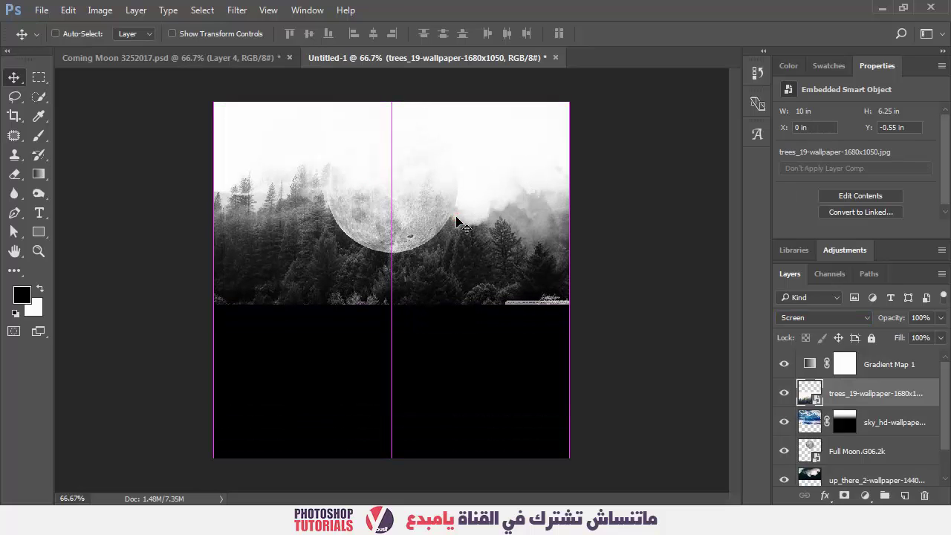
{"action": "key", "text": "ctrl+z"}
- Rasterize the trees_19-wallpaper-1680x1050 layer
{"action": "key", "text": "b"}
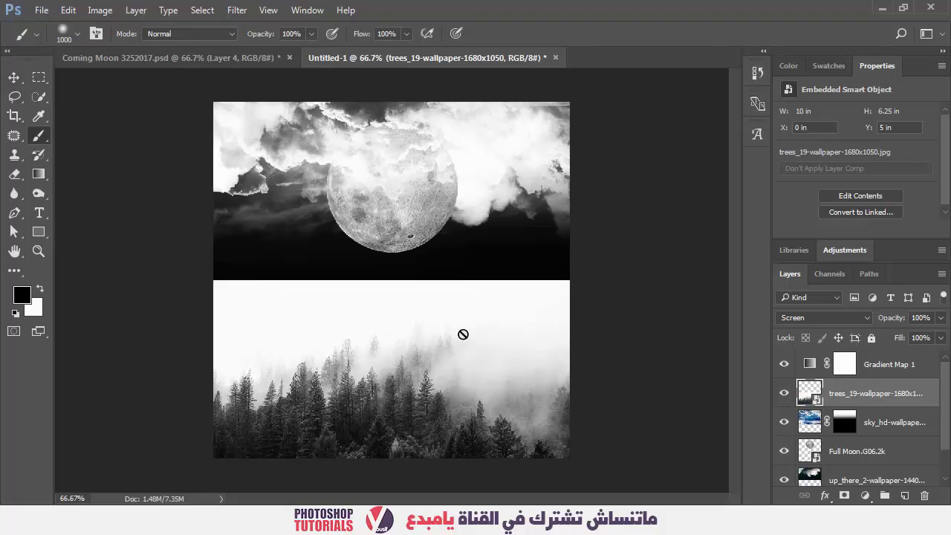
{"action": "right_click", "coordinate": [879, 389]}
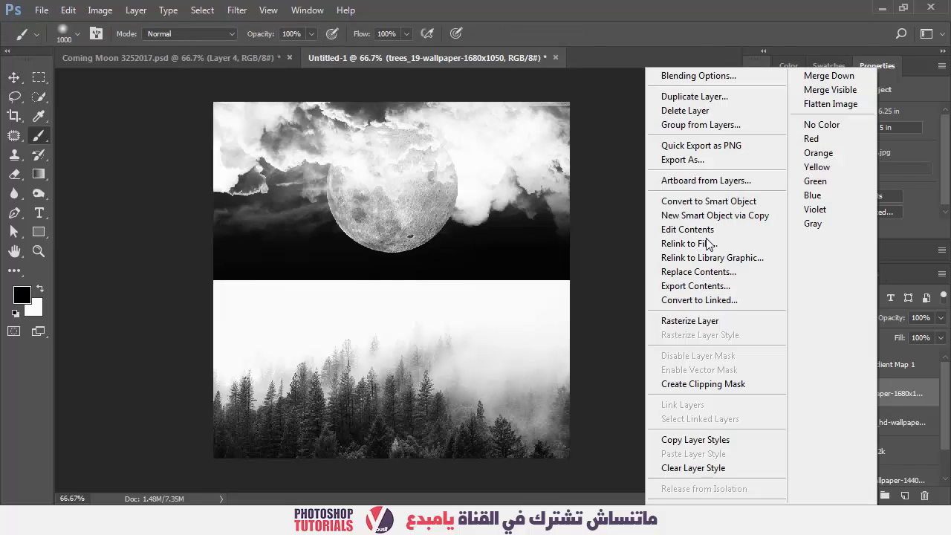
{"action": "left_click", "coordinate": [678, 324]}
- Invert the trees_19-wallpaper-1680x1050 layer's colours and move it straight down to Y 5.61 in
{"action": "key", "text": "v"}
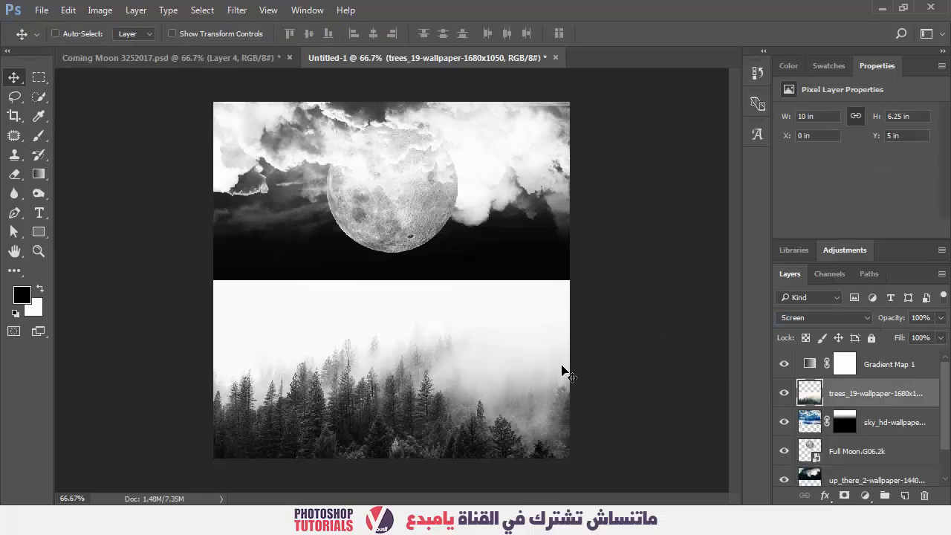
{"action": "key", "text": "ctrl+i"}
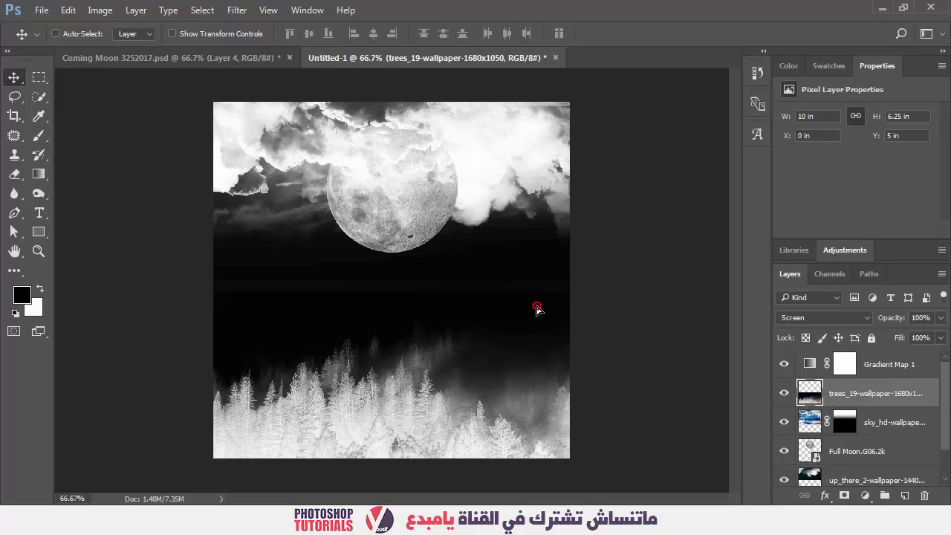
{"action": "left_click_drag", "start_coordinate": [538, 309], "coordinate": [509, 395]}
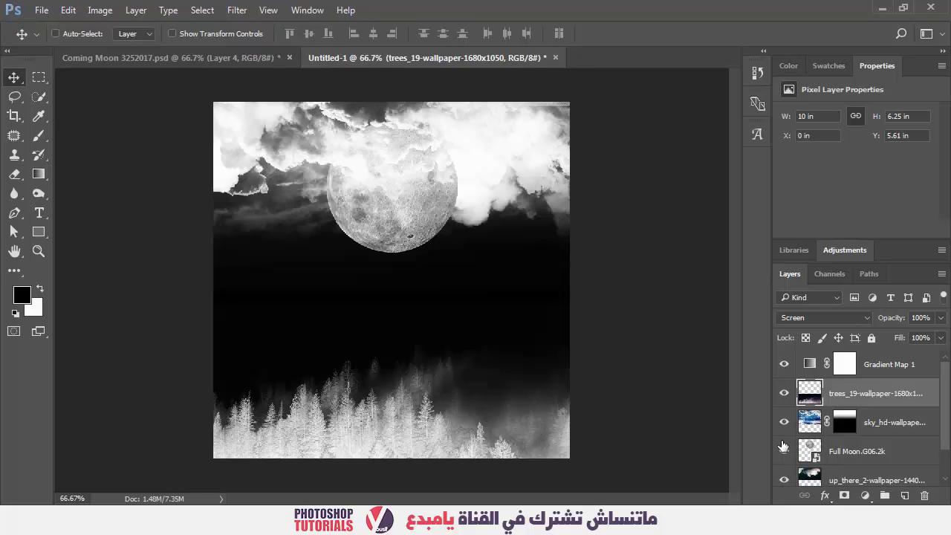
- Create an inverted duplicate of the trees_19-wallpaper-1680x1050 layer and set the copy's blend mode to Multiply
{"action": "key", "text": "ctrl+j"}
{"action": "key", "text": "ctrl+i"}
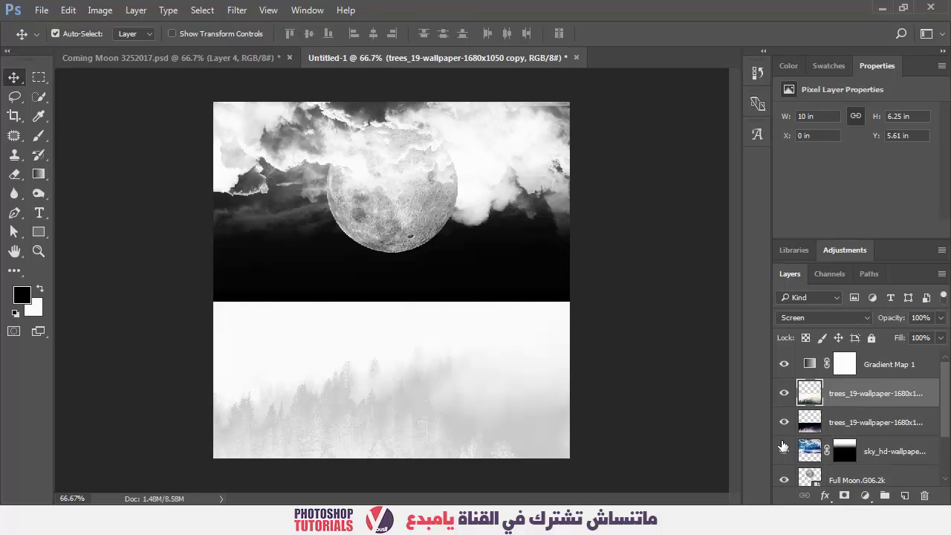
{"action": "left_click", "coordinate": [831, 313]}
{"action": "left_click", "coordinate": [834, 313]}
{"action": "left_click", "coordinate": [835, 317]}
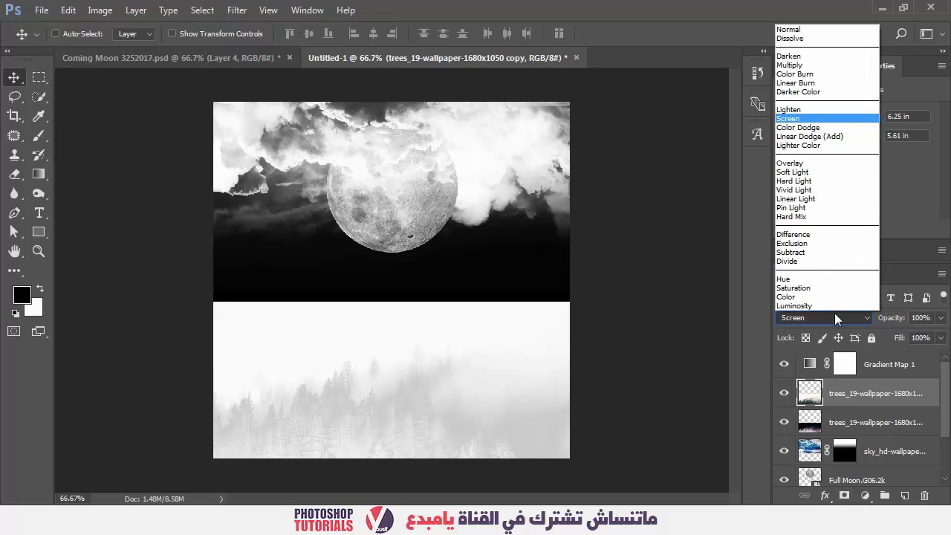
{"action": "left_click", "coordinate": [802, 67]}
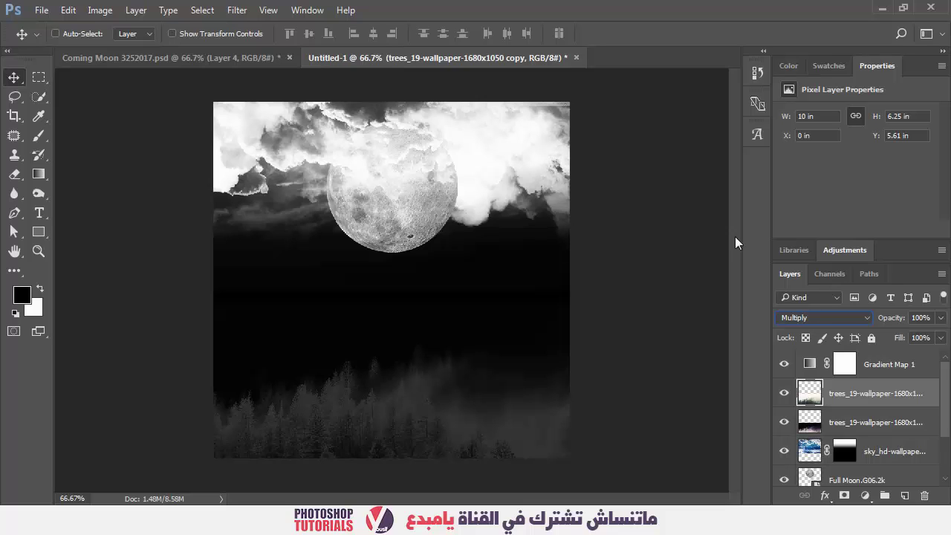
- Move the trees copy down to Y 6.25 in and scale it about its centre to about 90%
{"action": "left_click_drag", "start_coordinate": [454, 393], "coordinate": [455, 416]}
{"action": "key", "text": "ctrl+t"}
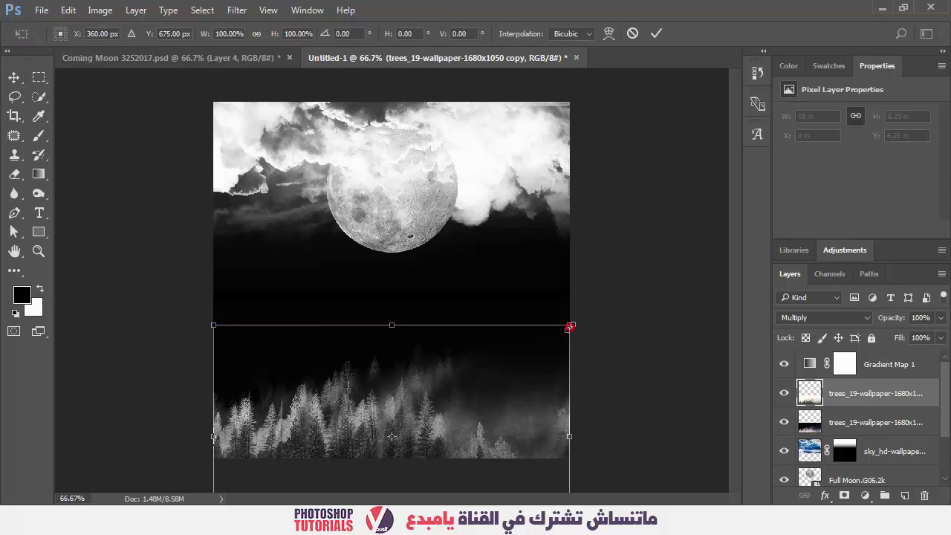
{"action": "left_click_drag", "start_coordinate": [569, 327], "coordinate": [551, 335]}
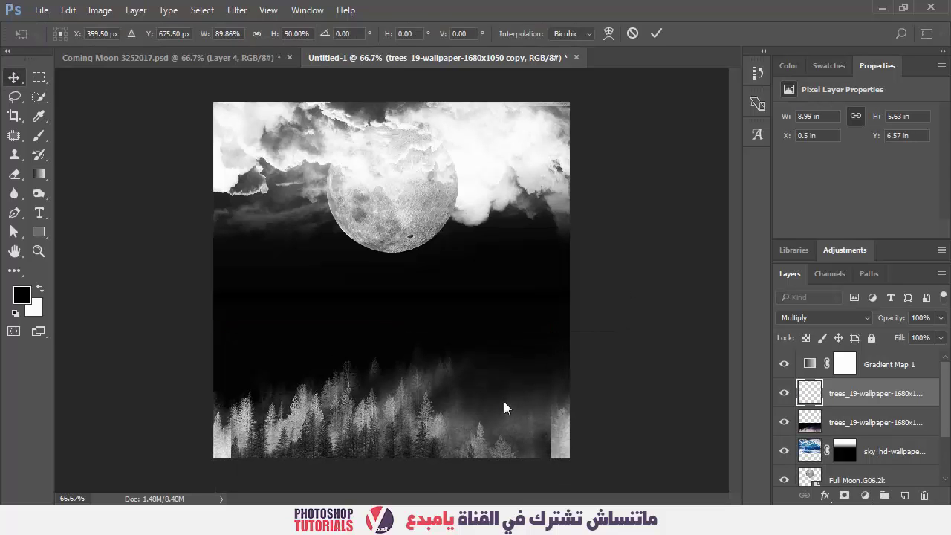
{"action": "key", "text": "Return"}
- Soften the side edges of the trees copy with a soft 400 px Eraser
{"action": "key", "text": "b"}
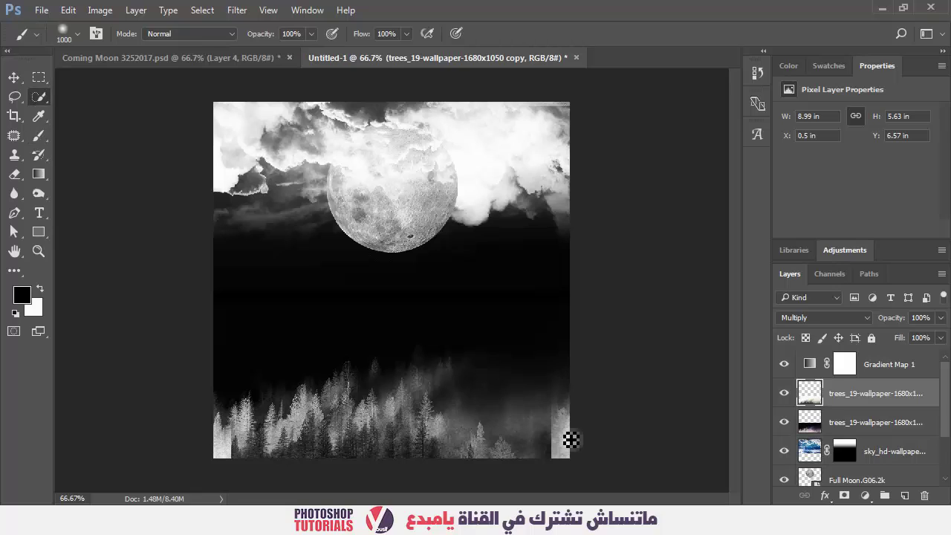
{"action": "key", "text": "e"}
{"action": "left_click_drag", "start_coordinate": [542, 365], "coordinate": [521, 391]}
{"action": "left_click", "coordinate": [175, 443]}
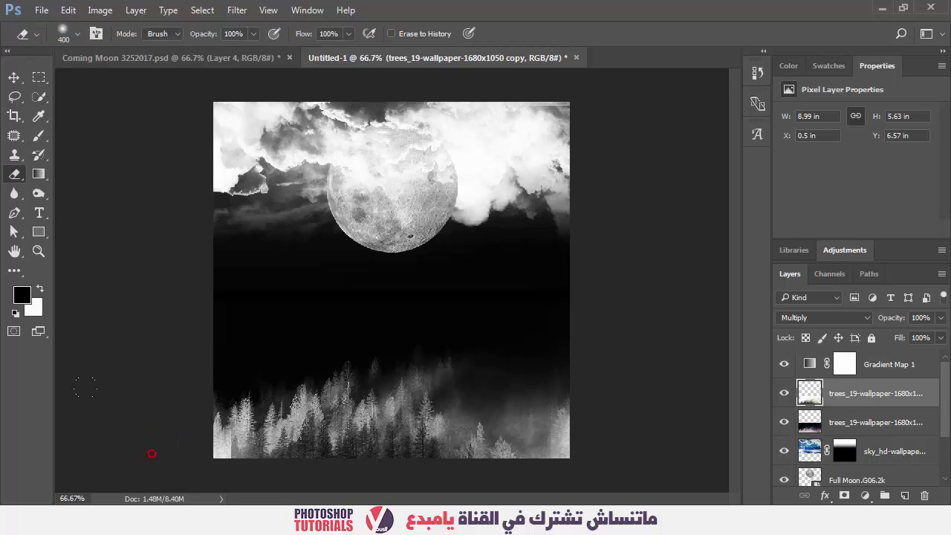
{"action": "mouse_move", "coordinate": [151, 454]}
{"action": "left_mouse_down"}
{"action": "mouse_move", "coordinate": [155, 433]}
{"action": "mouse_move", "coordinate": [172, 437]}
{"action": "left_mouse_up"}
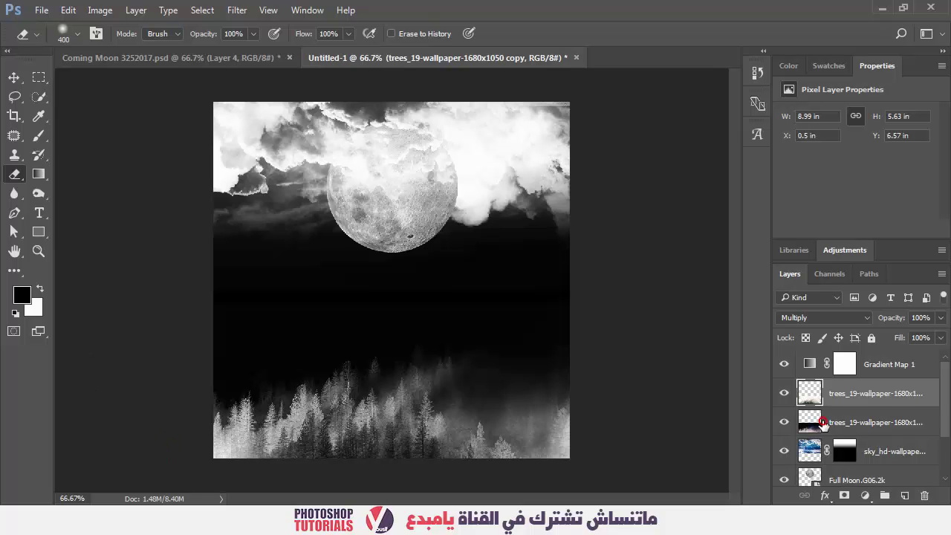
- Warp the original trees_19-wallpaper-1680x1050 layer, pulling its middle down and both sides up, and commit the transform
{"action": "left_click", "coordinate": [822, 423]}
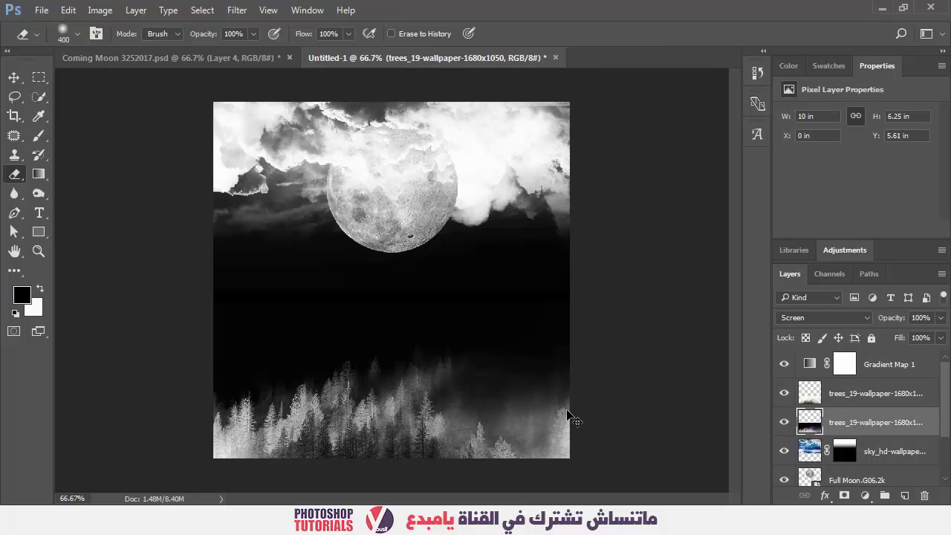
{"action": "key", "text": "ctrl+t"}
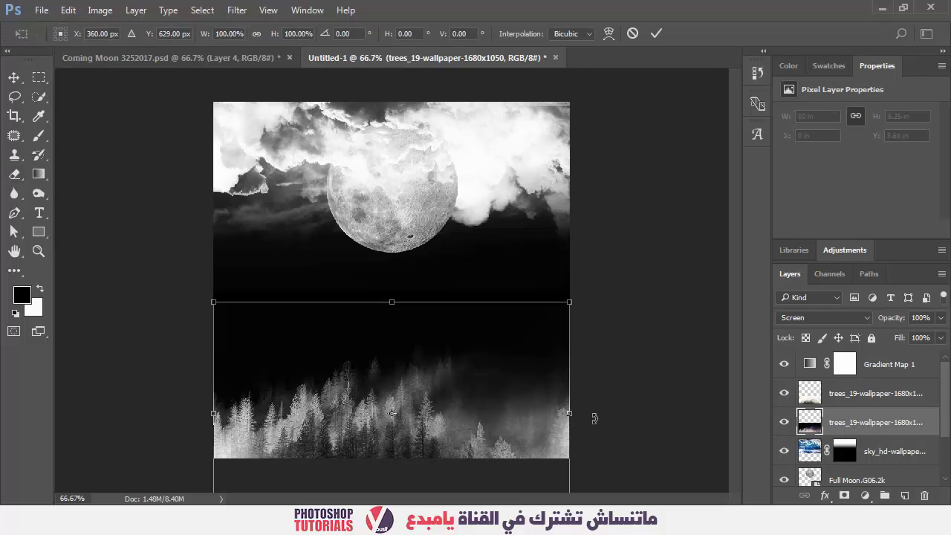
{"action": "left_click", "coordinate": [608, 33]}
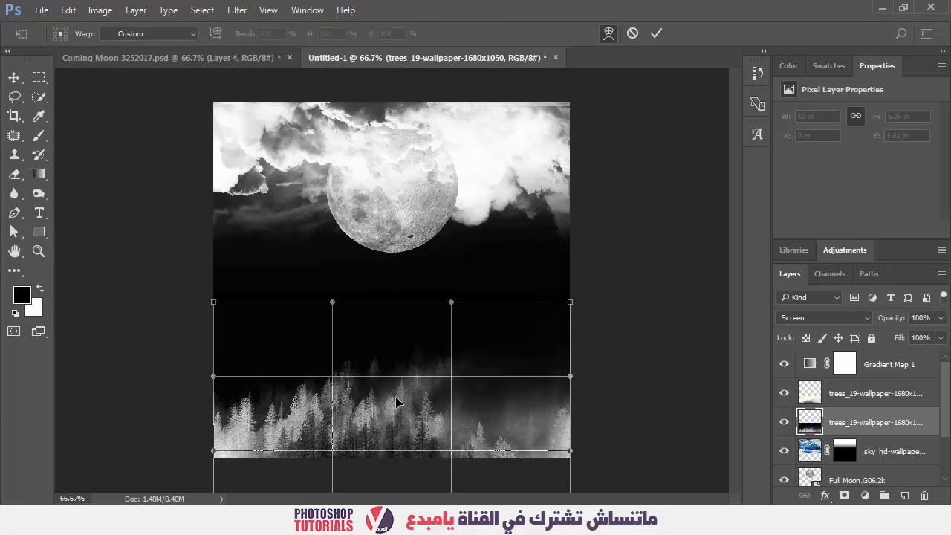
{"action": "mouse_move", "coordinate": [394, 406]}
{"action": "left_mouse_down"}
{"action": "mouse_move", "coordinate": [395, 389]}
{"action": "mouse_move", "coordinate": [391, 420]}
{"action": "left_mouse_up"}
{"action": "left_click_drag", "start_coordinate": [556, 436], "coordinate": [553, 414]}
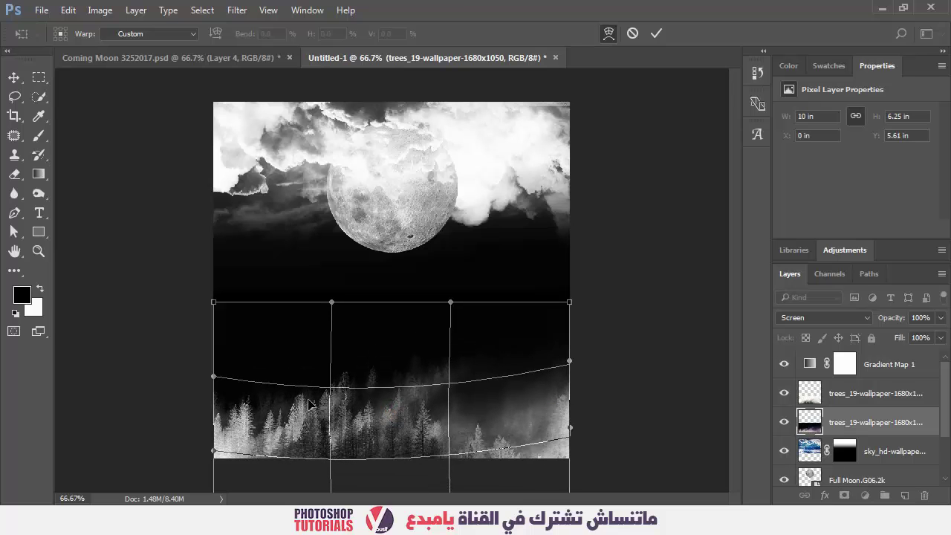
{"action": "left_click_drag", "start_coordinate": [231, 423], "coordinate": [231, 401]}
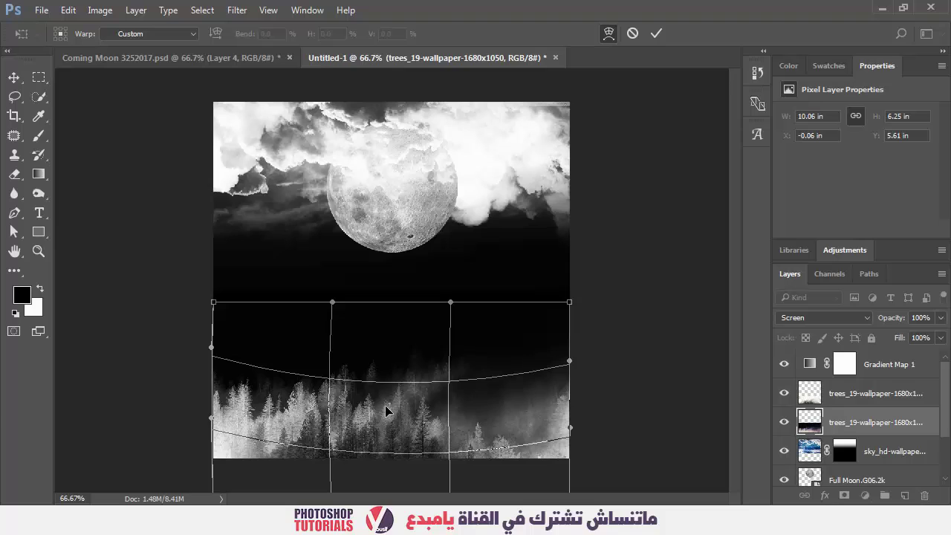
{"action": "key", "text": "Return"}
{"action": "key", "text": "e"}
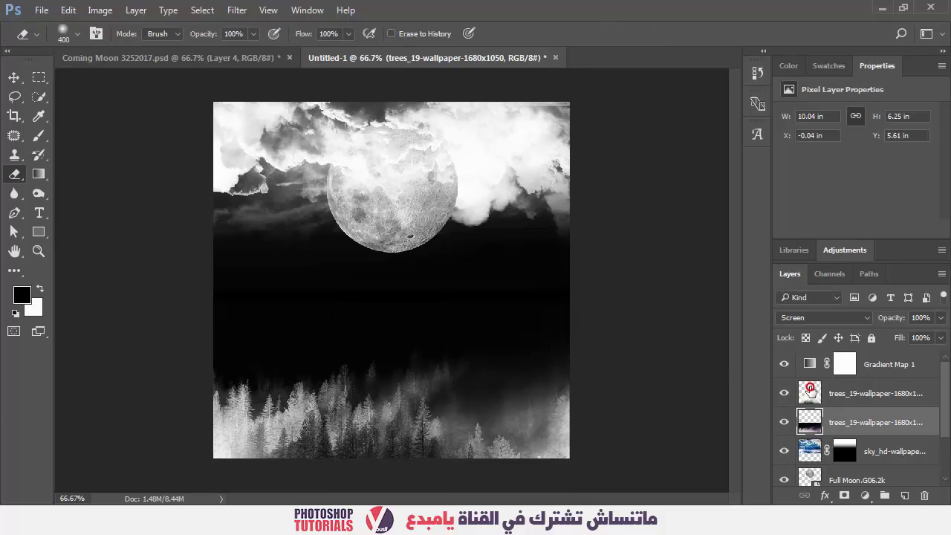
- Warp the trees_19-wallpaper-1680x1050 copy layer, adjusting its middle and pulling both sides outward and down, and commit the transform
{"action": "left_click", "coordinate": [810, 392]}
{"action": "key", "text": "ctrl+t"}
{"action": "left_click", "coordinate": [606, 33]}
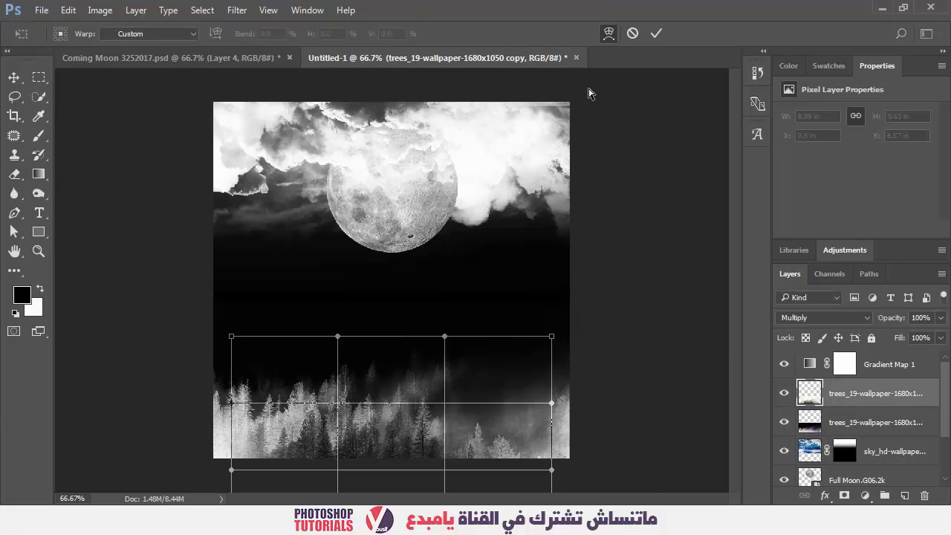
{"action": "left_click_drag", "start_coordinate": [388, 446], "coordinate": [373, 418]}
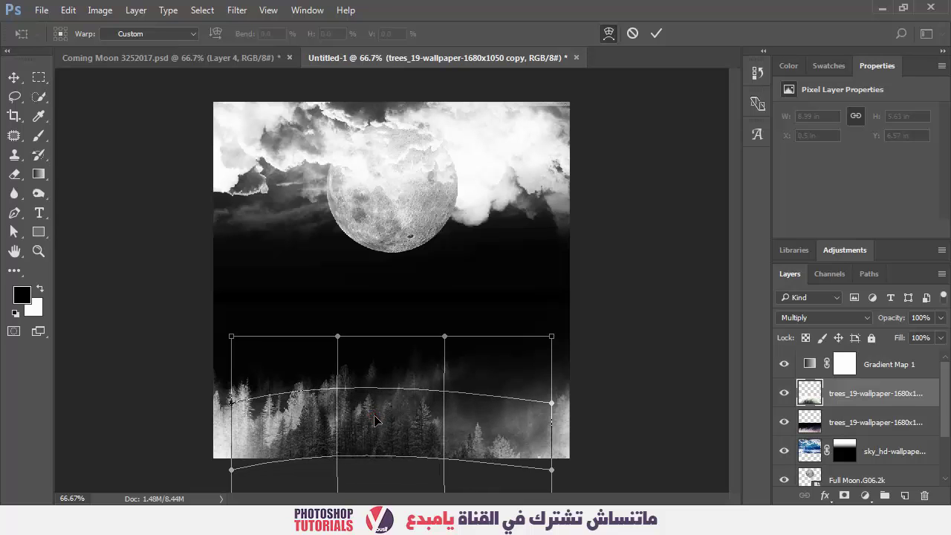
{"action": "left_click_drag", "start_coordinate": [530, 443], "coordinate": [538, 453]}
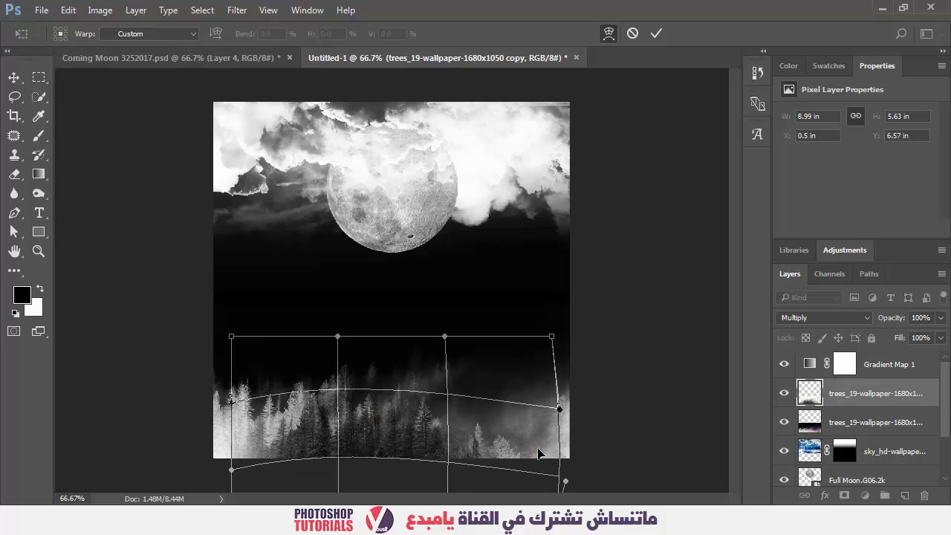
{"action": "left_click_drag", "start_coordinate": [256, 436], "coordinate": [229, 449]}
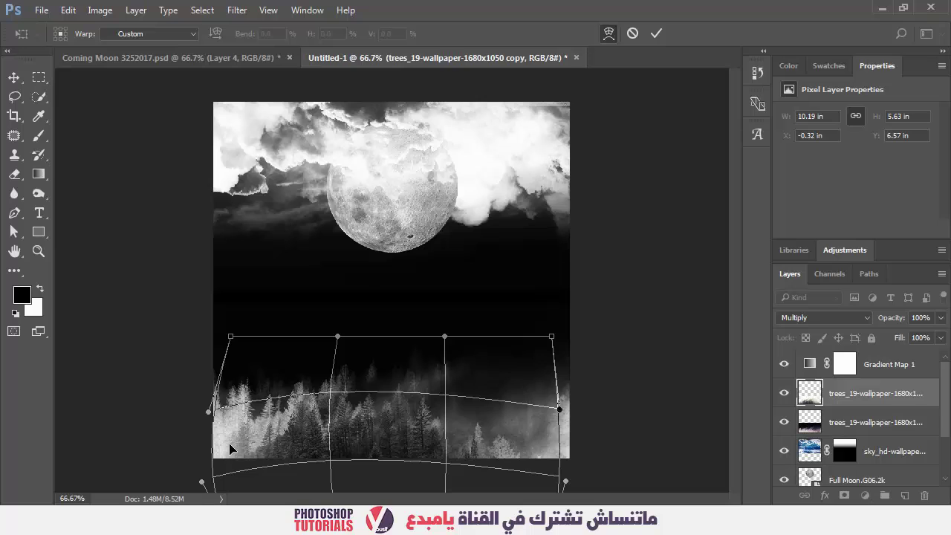
{"action": "left_click_drag", "start_coordinate": [378, 390], "coordinate": [396, 422]}
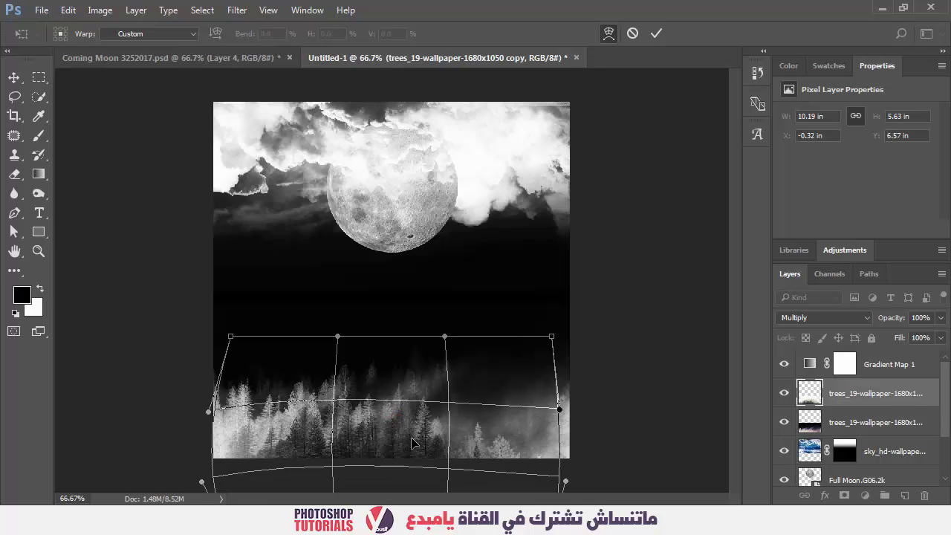
{"action": "key", "text": "Return"}
- Warp the original trees_19-wallpaper-1680x1050 layer by pulling its middle upward into a gentle arch, and commit the transform
{"action": "left_click", "coordinate": [804, 419]}
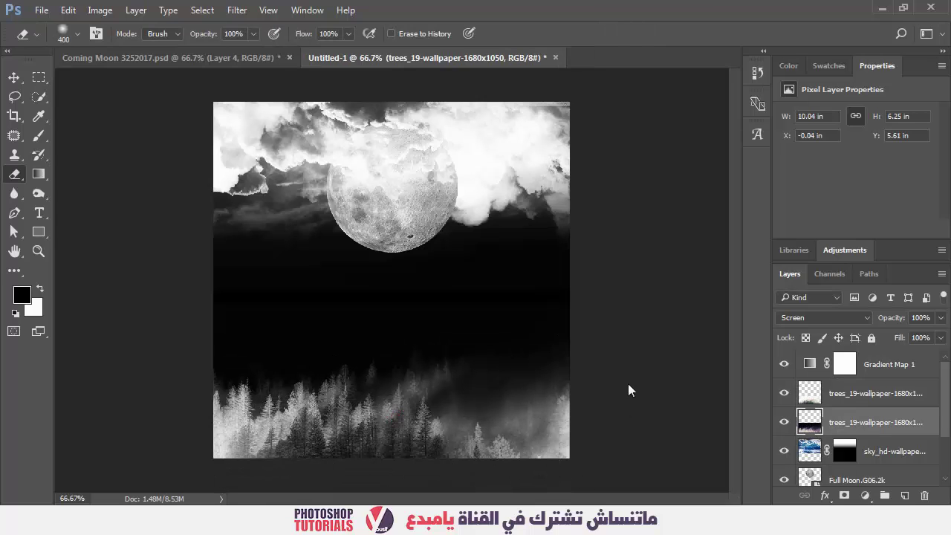
{"action": "key", "text": "ctrl+t"}
{"action": "left_click", "coordinate": [609, 33]}
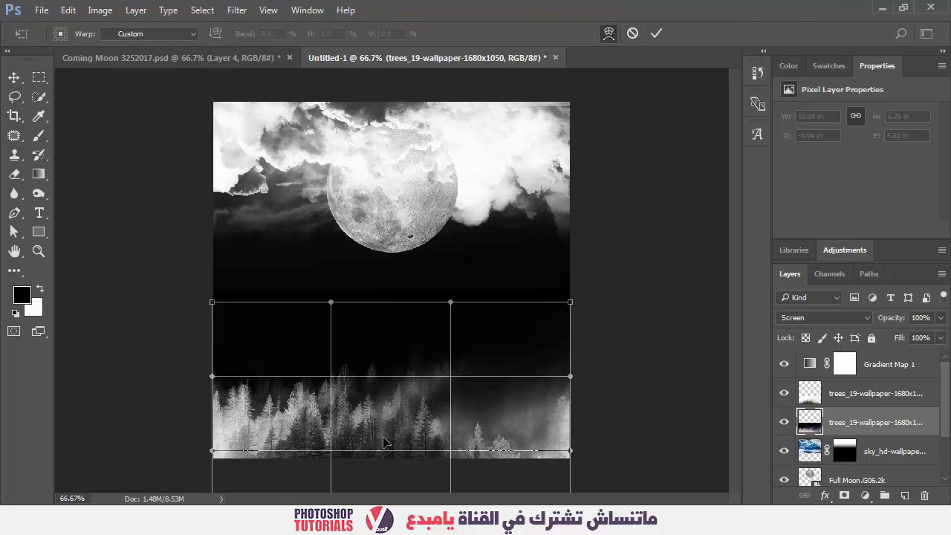
{"action": "left_click_drag", "start_coordinate": [375, 428], "coordinate": [374, 406]}
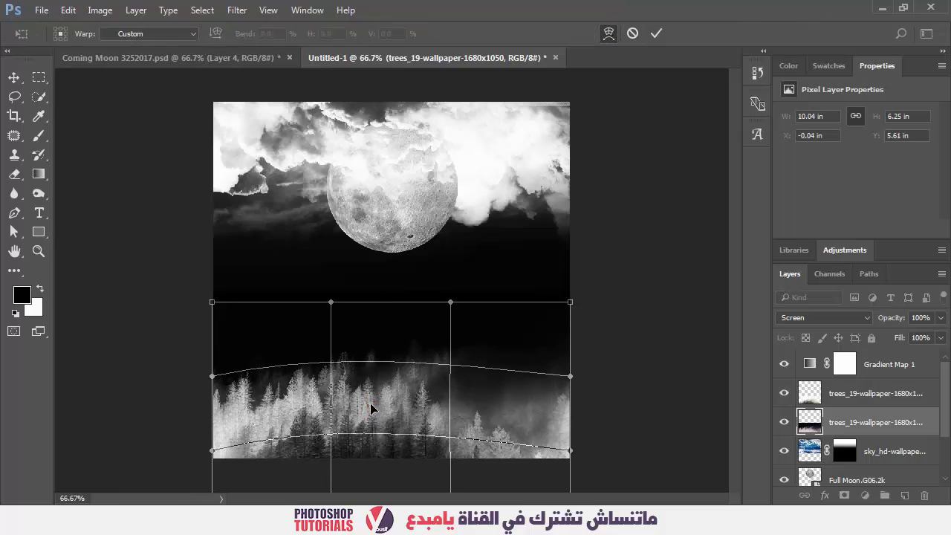
{"action": "key", "text": "Return"}
{"action": "key", "text": "e"}
- Darken the midtones of the trees_19-wallpaper-1680x1050 copy layer with a slightly lowered Curves adjustment
{"action": "left_click", "coordinate": [833, 398]}
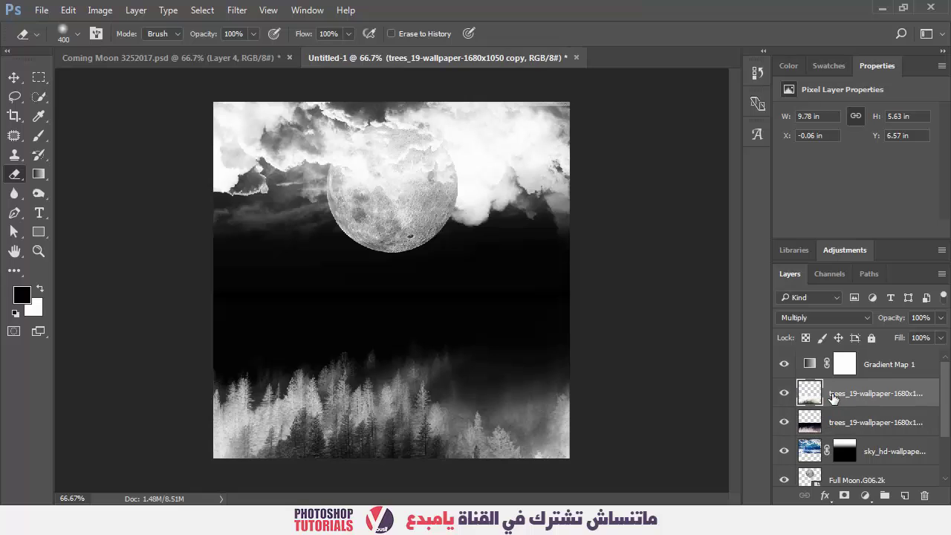
{"action": "key", "text": "ctrl+m"}
{"action": "left_click_drag", "start_coordinate": [414, 216], "coordinate": [418, 234]}
{"action": "left_click", "coordinate": [673, 97]}
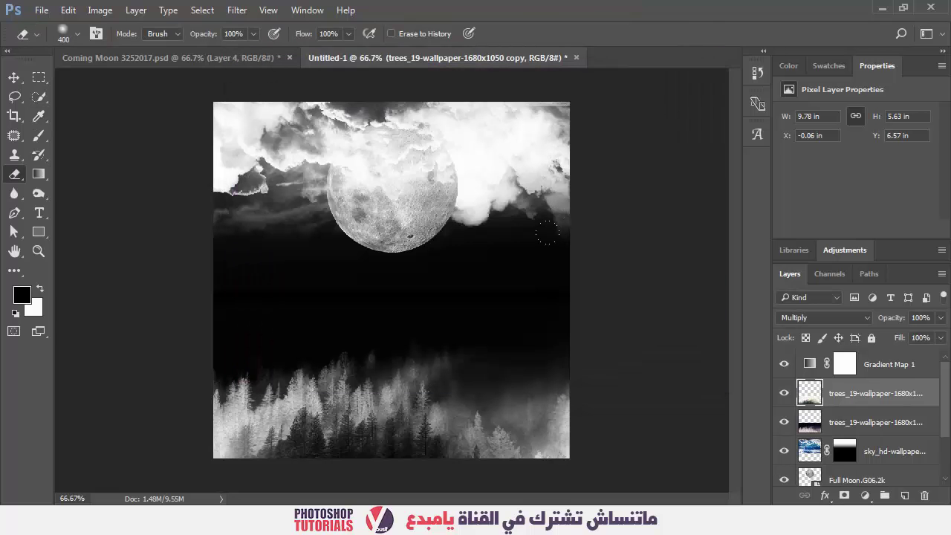
- Shift the two trees layers down slightly together, and reposition the trees copy alone at about Y 6.53 in
{"action": "key", "text": "v"}
{"action": "left_click", "coordinate": [859, 419], "text": "shift"}
{"action": "left_click_drag", "start_coordinate": [565, 357], "coordinate": [566, 372]}
{"action": "left_click", "coordinate": [857, 405]}
{"action": "mouse_move", "coordinate": [516, 424]}
{"action": "left_mouse_down"}
{"action": "mouse_move", "coordinate": [510, 393]}
{"action": "mouse_move", "coordinate": [516, 436]}
{"action": "left_mouse_up"}
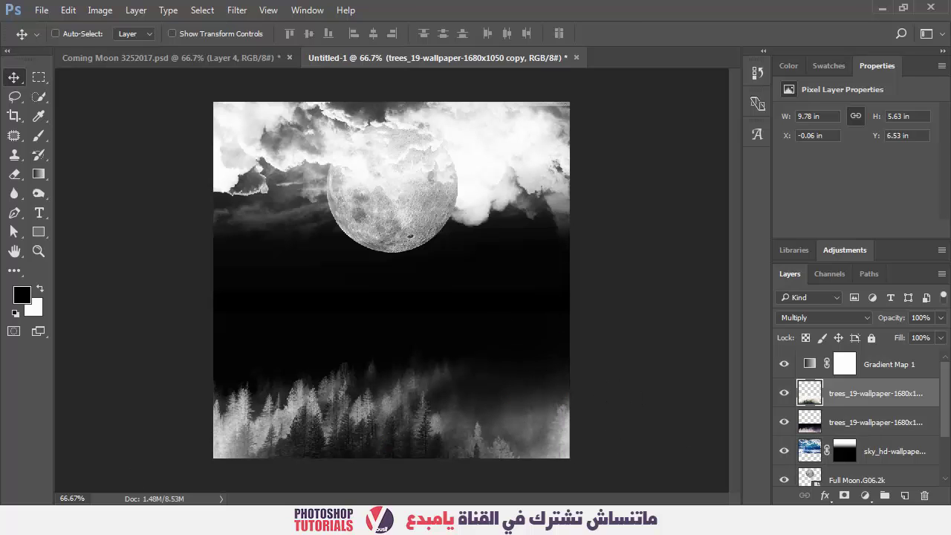
- Place the trees_19-wallpaper-1680x1050.jpg image again, flip it vertically and move it up to X 0.01 in, Y -0.72 in
{"action": "left_click", "coordinate": [883, 7]}
{"action": "left_click_drag", "start_coordinate": [159, 320], "coordinate": [546, 338]}
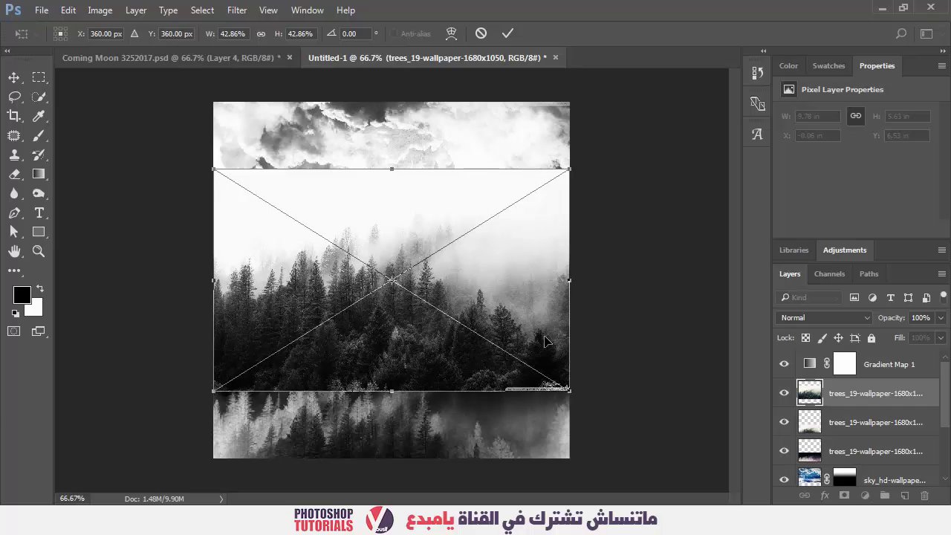
{"action": "right_click", "coordinate": [521, 355]}
{"action": "left_click", "coordinate": [534, 345]}
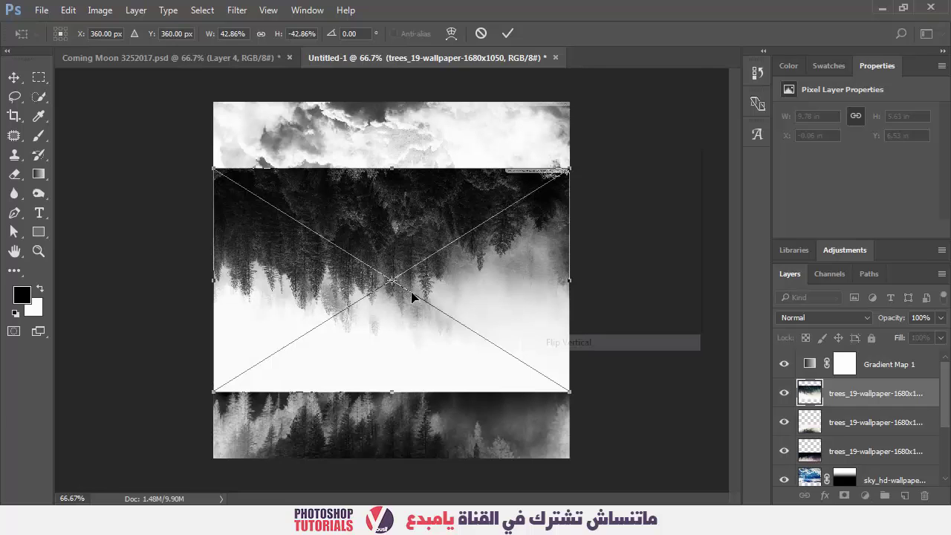
{"action": "right_click", "coordinate": [465, 318]}
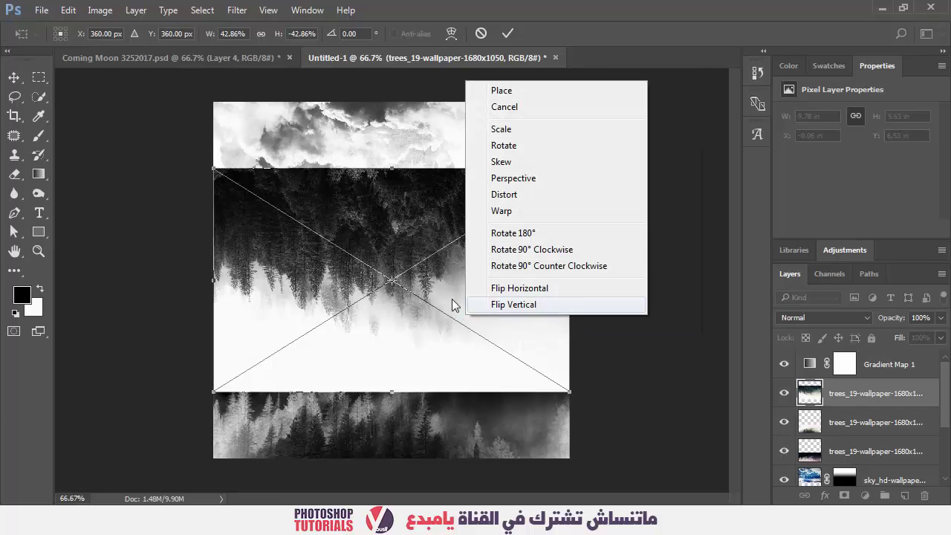
{"action": "left_click", "coordinate": [426, 280]}
{"action": "left_click_drag", "start_coordinate": [422, 202], "coordinate": [422, 112]}
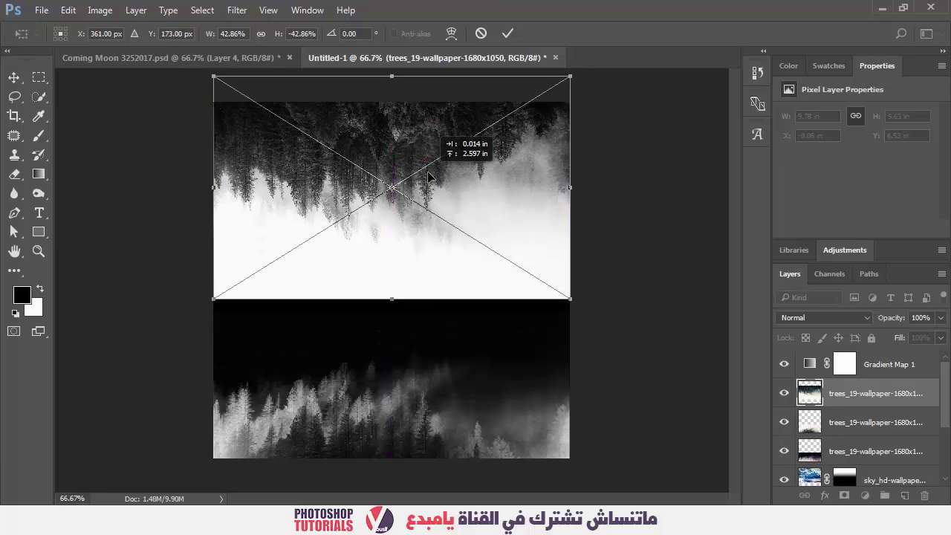
{"action": "key", "text": "Return"}
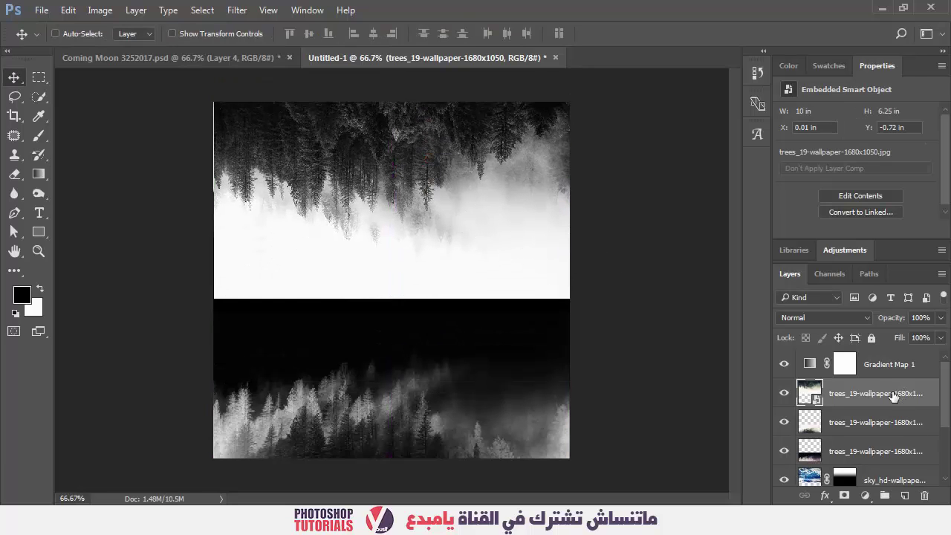
- Stack the flipped trees layer between the sky and Full Moon.G06.2k layers in Multiply mode, at about X -0.16 in, Y -0.62 in
{"action": "left_click_drag", "start_coordinate": [895, 396], "coordinate": [864, 444]}
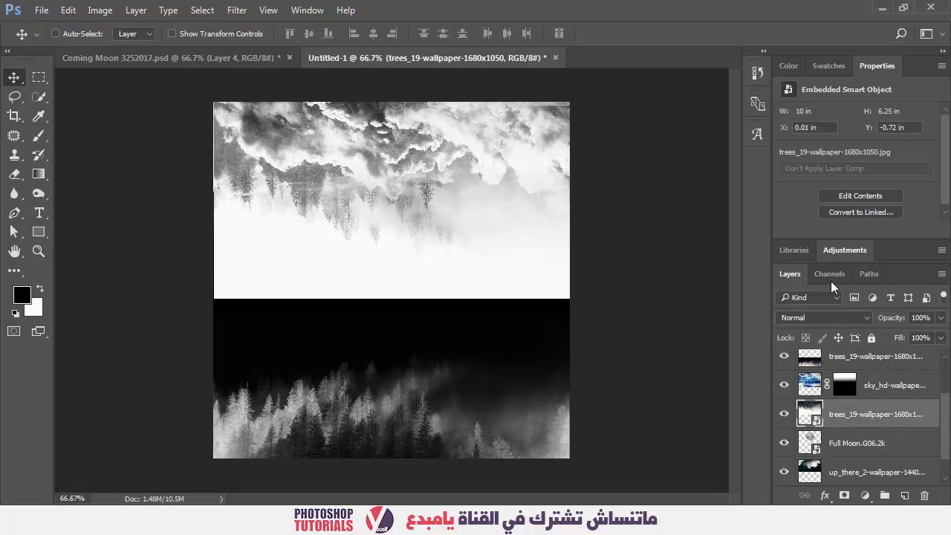
{"action": "left_click", "coordinate": [825, 317]}
{"action": "left_click", "coordinate": [807, 68]}
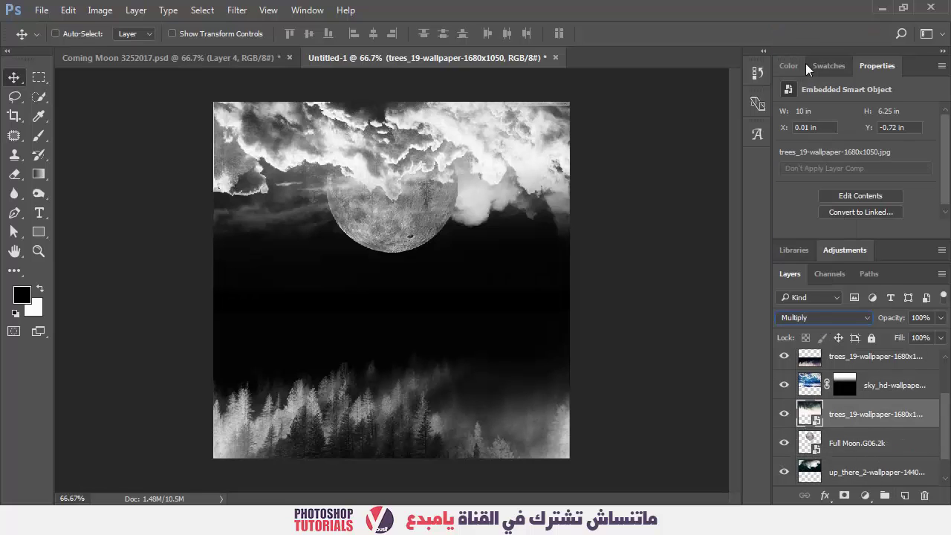
{"action": "left_click_drag", "start_coordinate": [420, 169], "coordinate": [414, 173]}
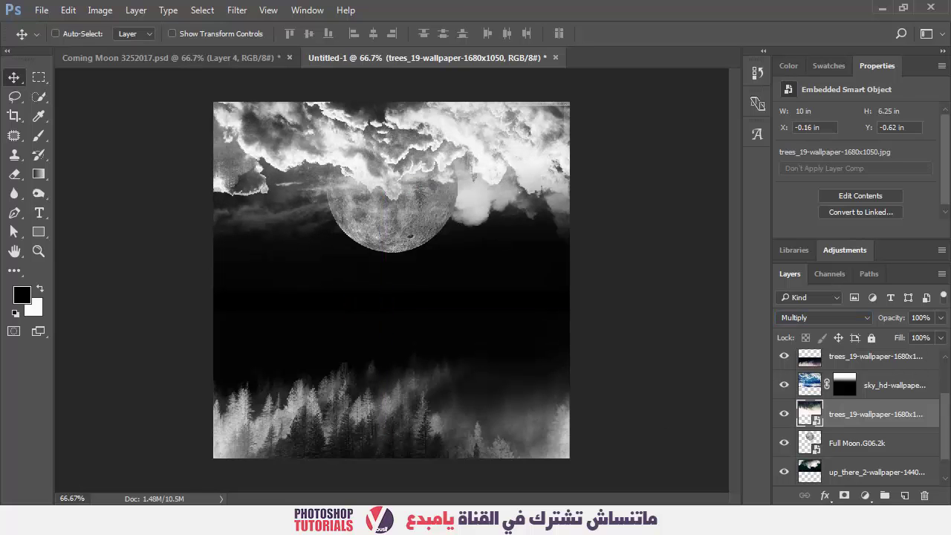
- Try the flipped trees layer above the sky layer at about X 0.01 in, Y -1.66 in, and return it beneath the sky
{"action": "left_click_drag", "start_coordinate": [836, 418], "coordinate": [848, 372]}
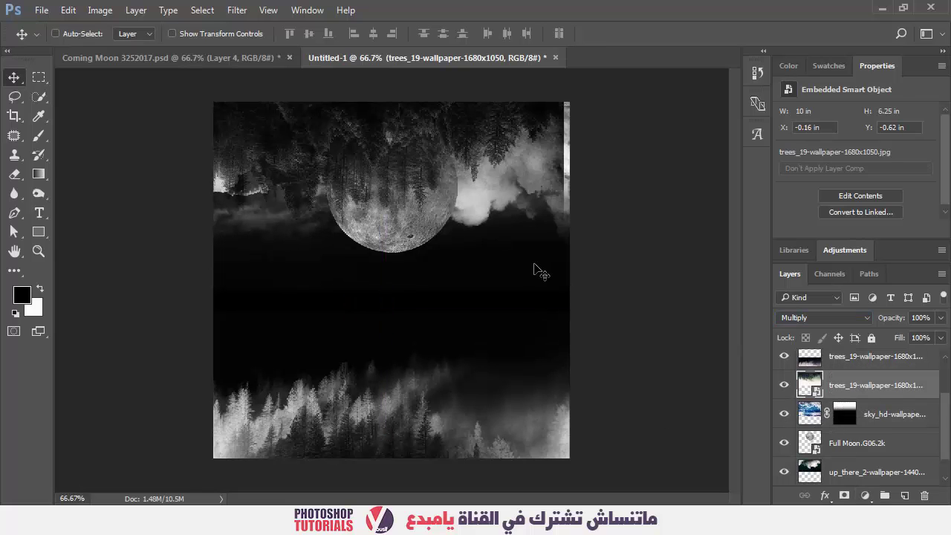
{"action": "mouse_move", "coordinate": [519, 222]}
{"action": "left_mouse_down"}
{"action": "mouse_move", "coordinate": [505, 186]}
{"action": "mouse_move", "coordinate": [507, 217]}
{"action": "left_mouse_up"}
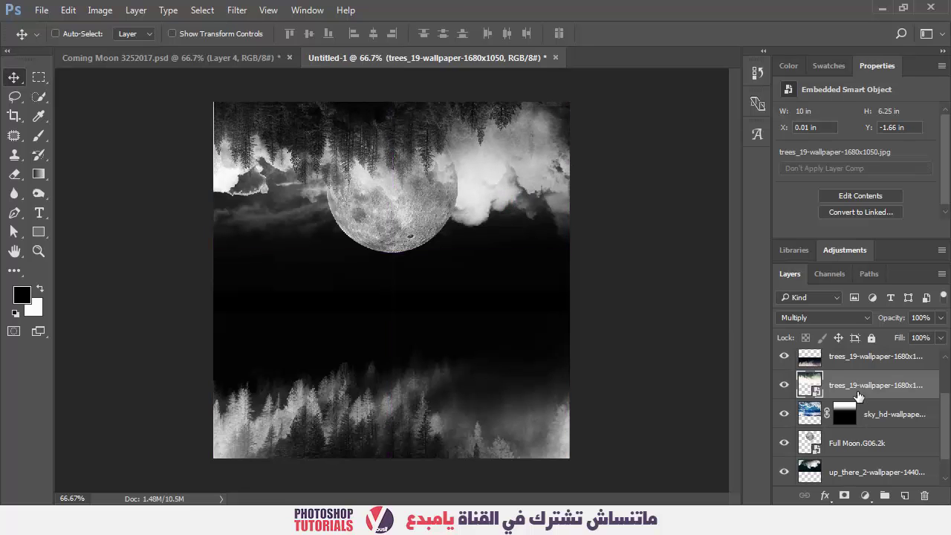
{"action": "left_click_drag", "start_coordinate": [858, 396], "coordinate": [860, 435]}
- Darken the flipped trees layer with a slightly lowered Curves smart filter and move it to about X -0.16 in, Y -1.45 in
{"action": "mouse_move", "coordinate": [466, 119]}
{"action": "left_mouse_down"}
{"action": "mouse_move", "coordinate": [465, 148]}
{"action": "mouse_move", "coordinate": [468, 137]}
{"action": "left_mouse_up"}
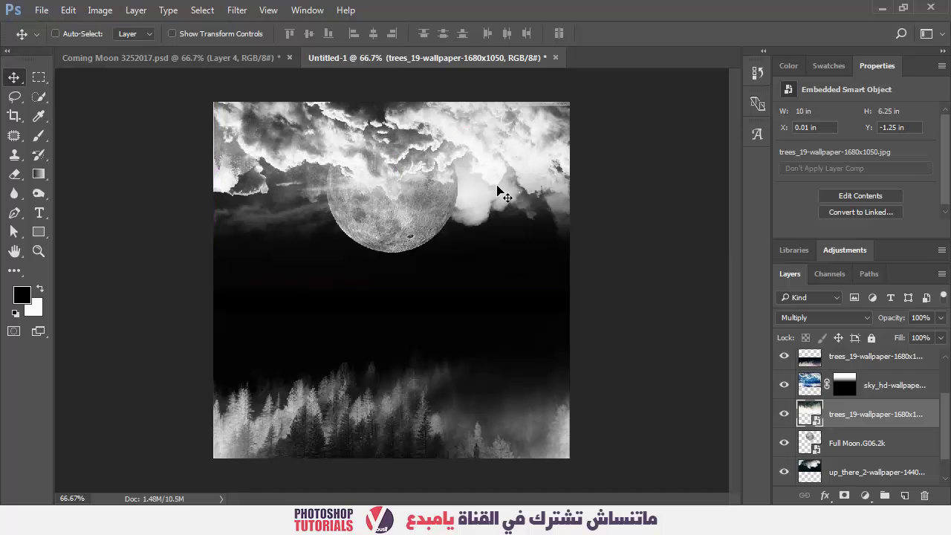
{"action": "key", "text": "ctrl"}
{"action": "key", "text": "ctrl+m"}
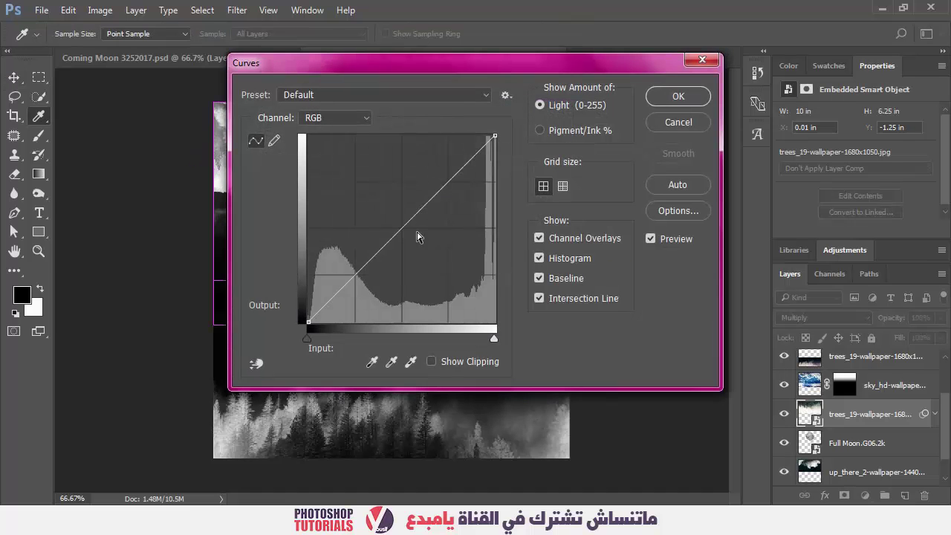
{"action": "left_click_drag", "start_coordinate": [420, 236], "coordinate": [429, 244]}
{"action": "left_click", "coordinate": [655, 95]}
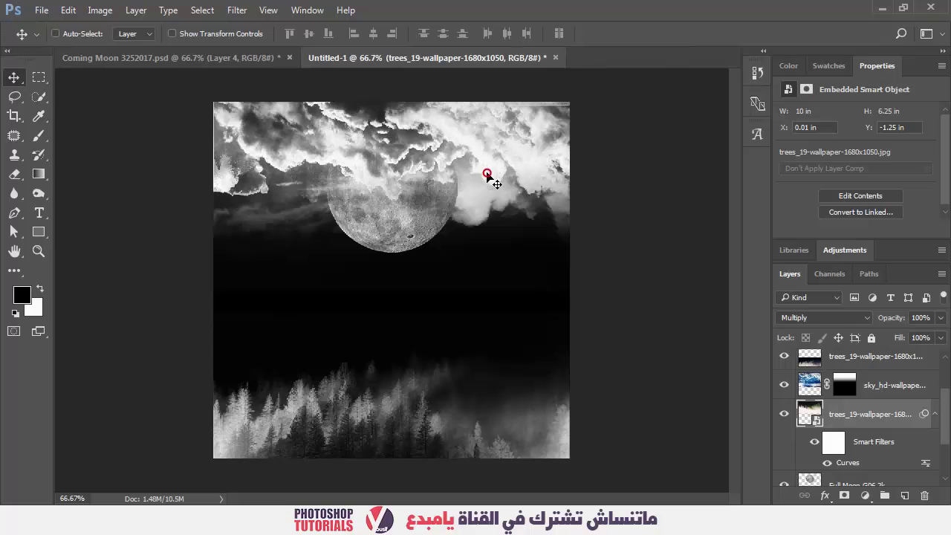
{"action": "left_click_drag", "start_coordinate": [487, 173], "coordinate": [481, 166]}
- Add one empty layer directly above the up_there_2 wallpaper layer, beneath the Full Moon.G06.2k layer
{"action": "key", "text": "z"}
{"action": "left_click", "coordinate": [378, 208]}
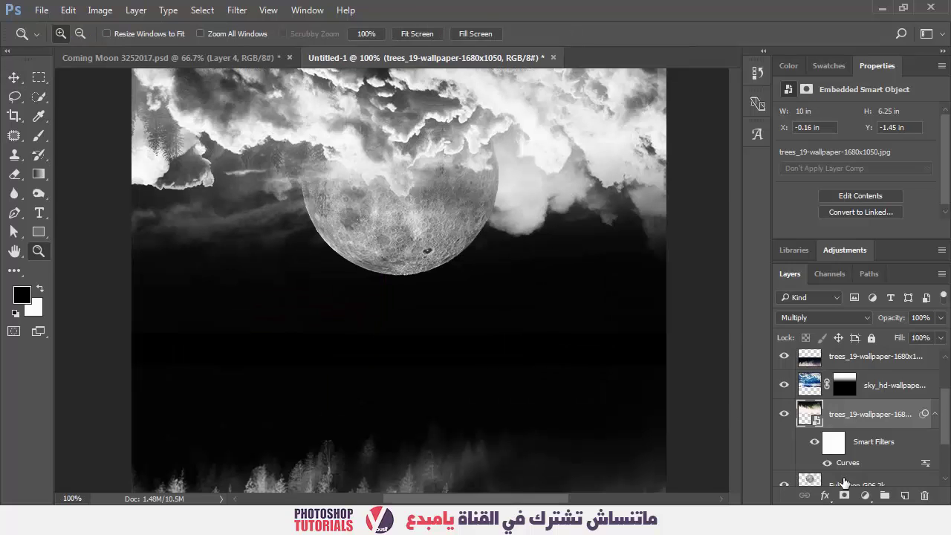
{"action": "scroll", "coordinate": [854, 480], "scroll_direction": "down", "scroll_amount": 2}
{"action": "left_click", "coordinate": [862, 427]}
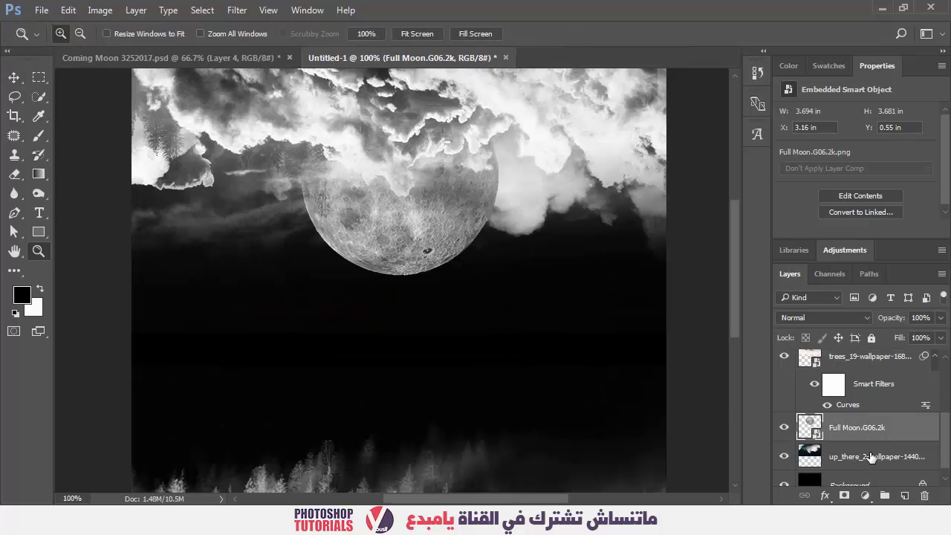
{"action": "left_click", "coordinate": [870, 457]}
{"action": "left_click", "coordinate": [905, 495]}
{"action": "left_click", "coordinate": [905, 495]}
{"action": "key", "text": "ctrl+z"}
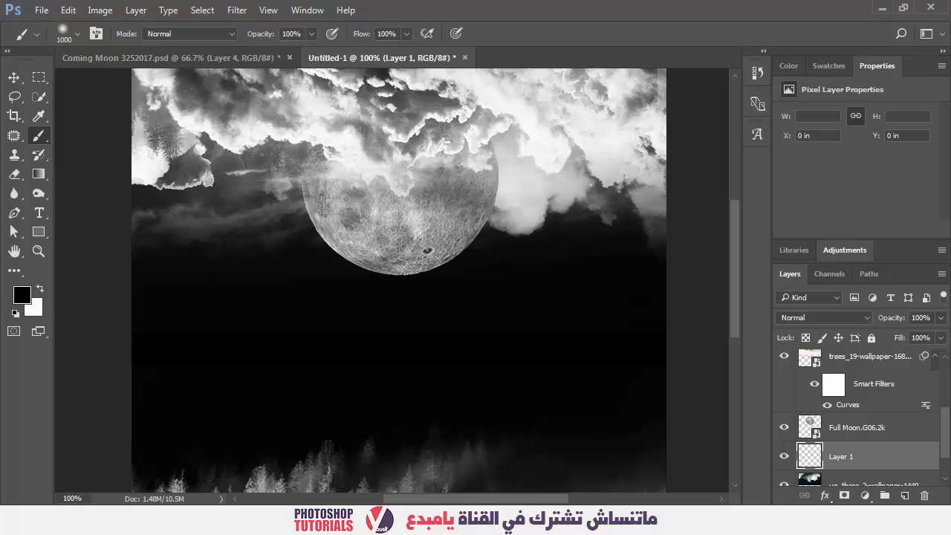
- Set up a soft white brush with 0% hardness and a size of 400 px
{"action": "key", "text": "x"}
{"action": "right_click", "coordinate": [453, 231]}
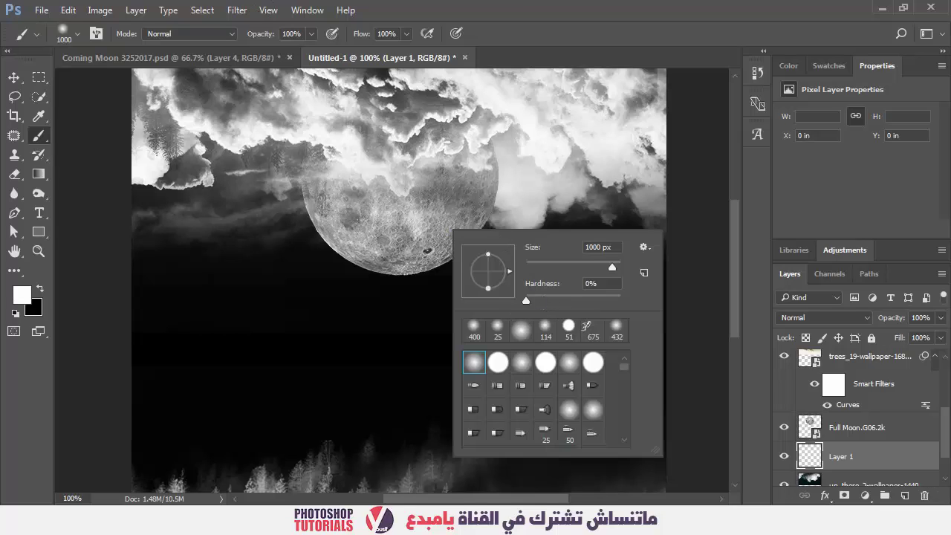
{"action": "right_click", "coordinate": [38, 136]}
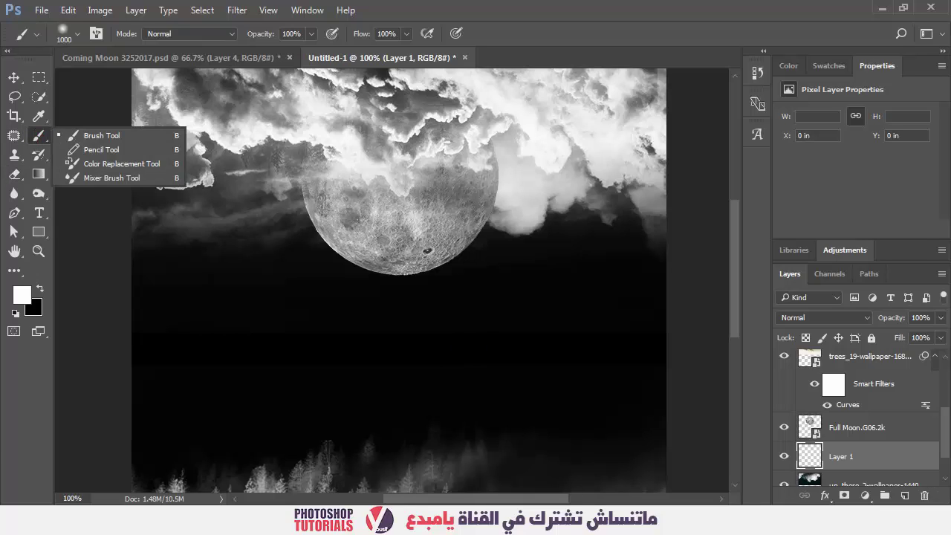
{"action": "key", "text": "bracketleft"}
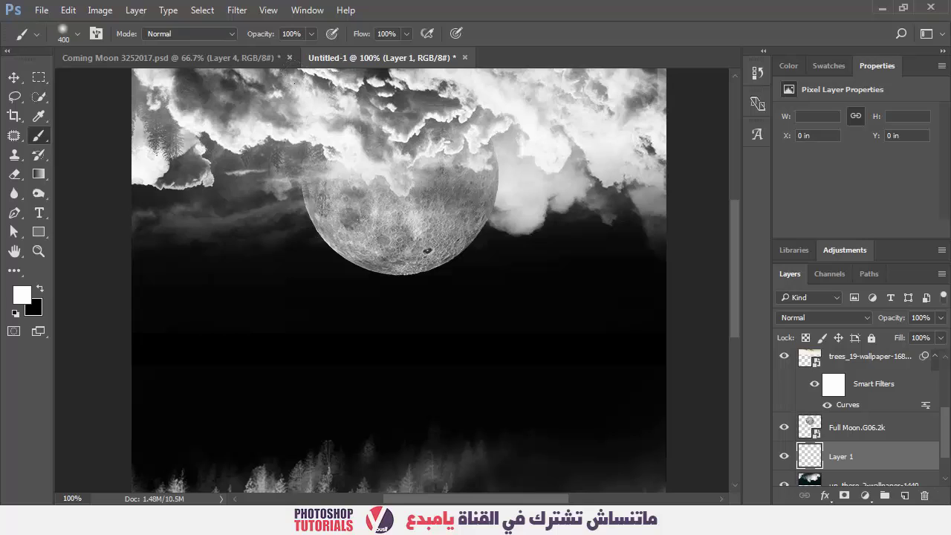
- Try two soft white brush dabs behind the upper part of the moon on the empty layer, and undo both
{"action": "left_click", "coordinate": [397, 177]}
{"action": "left_click", "coordinate": [398, 183]}
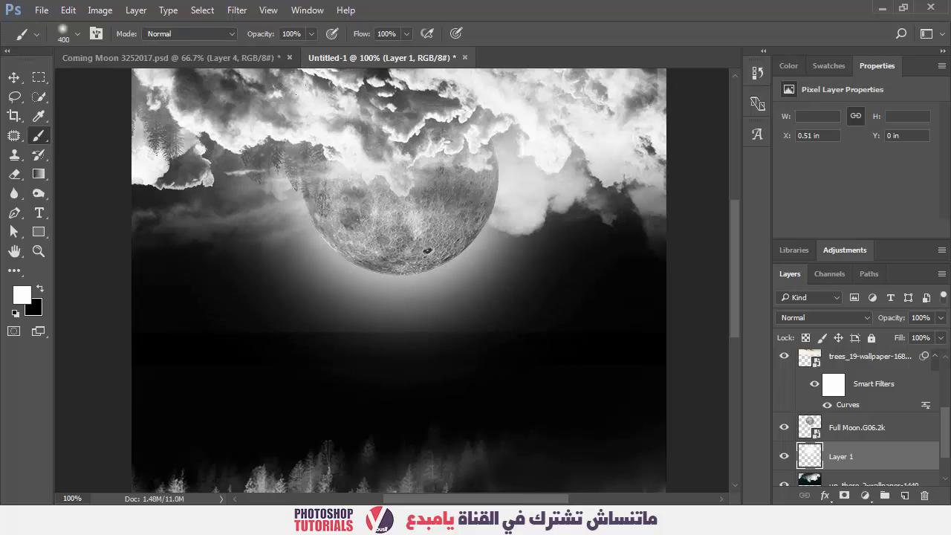
{"action": "key", "text": "ctrl+alt+z"}
{"action": "key", "text": "ctrl+alt+z"}
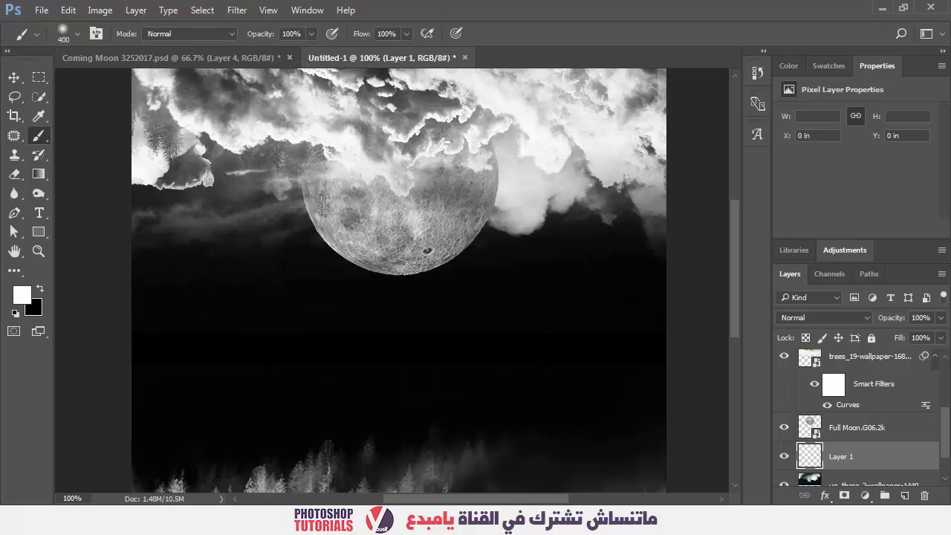
- Dab one soft white glow behind the moon on Layer 1, and another over the moon on a new layer above Full Moon.G06.2k
{"action": "left_click", "coordinate": [398, 223]}
{"action": "left_click", "coordinate": [844, 439]}
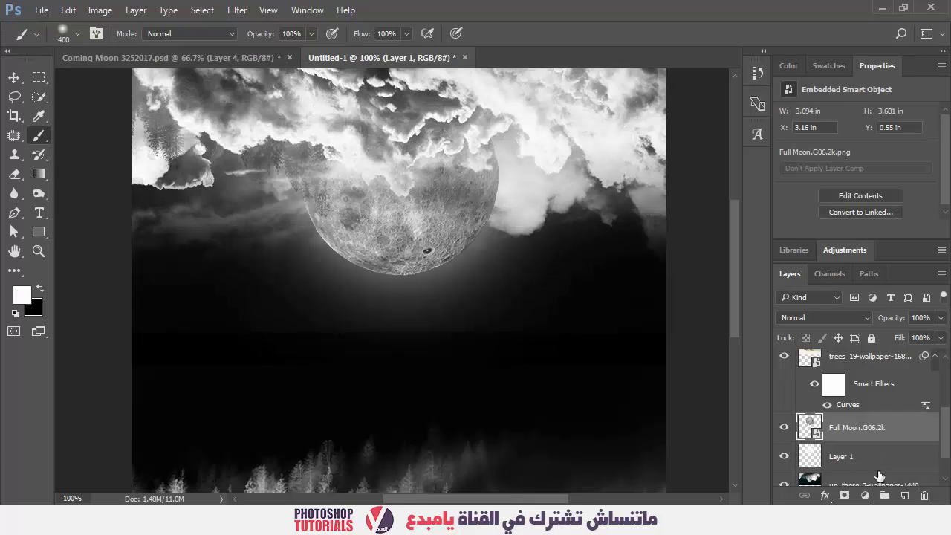
{"action": "left_click", "coordinate": [905, 496]}
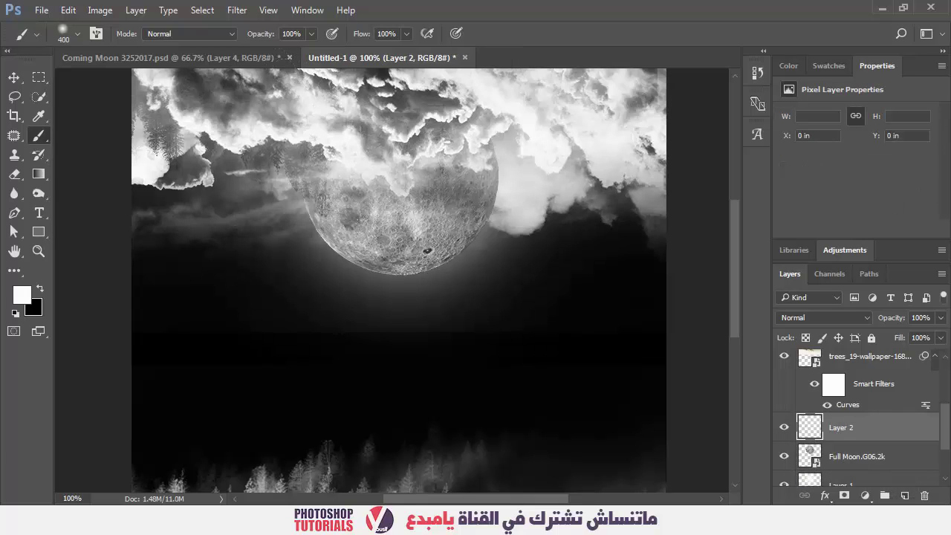
{"action": "left_click", "coordinate": [392, 226]}
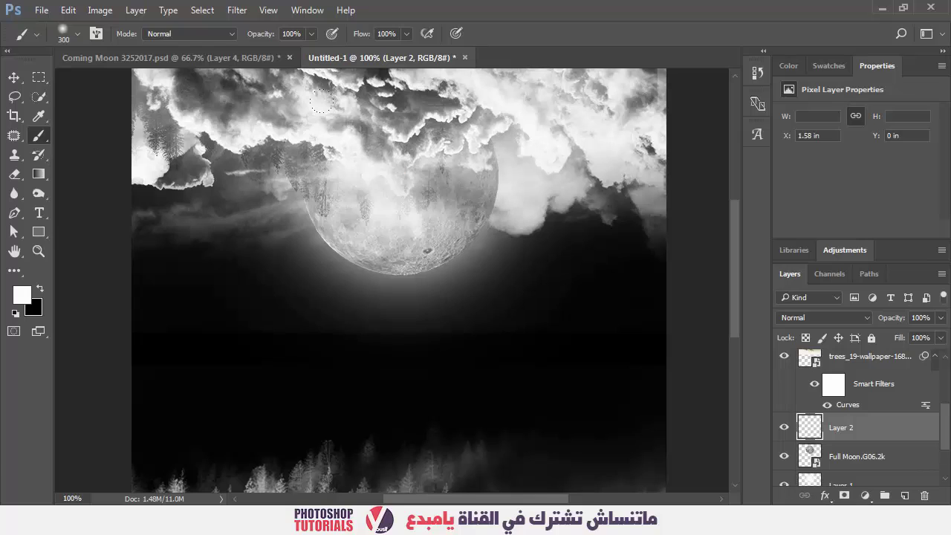
- Set Layer 2's blend mode to Overlay and brighten the Full Moon.G06.2k layer using a Curves midtone point with output 144
{"action": "left_click", "coordinate": [812, 320]}
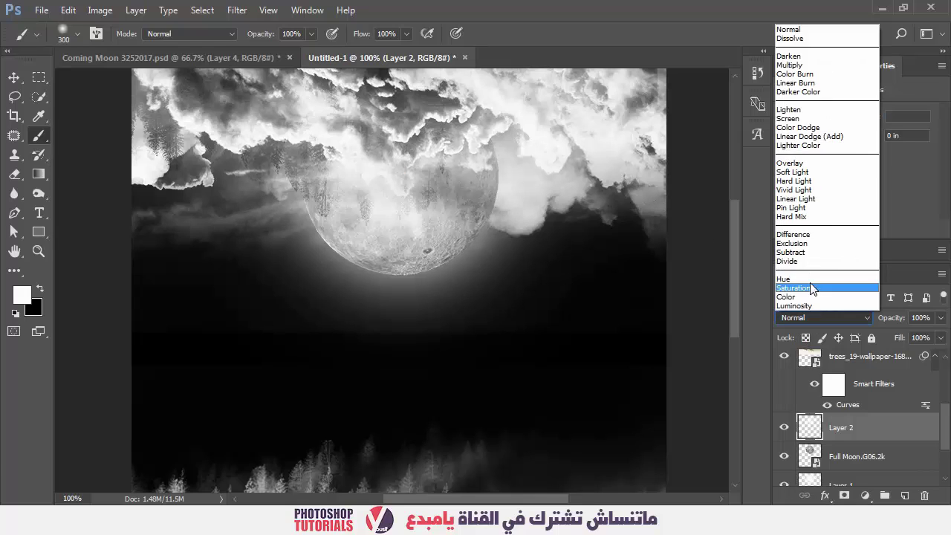
{"action": "left_click", "coordinate": [812, 161]}
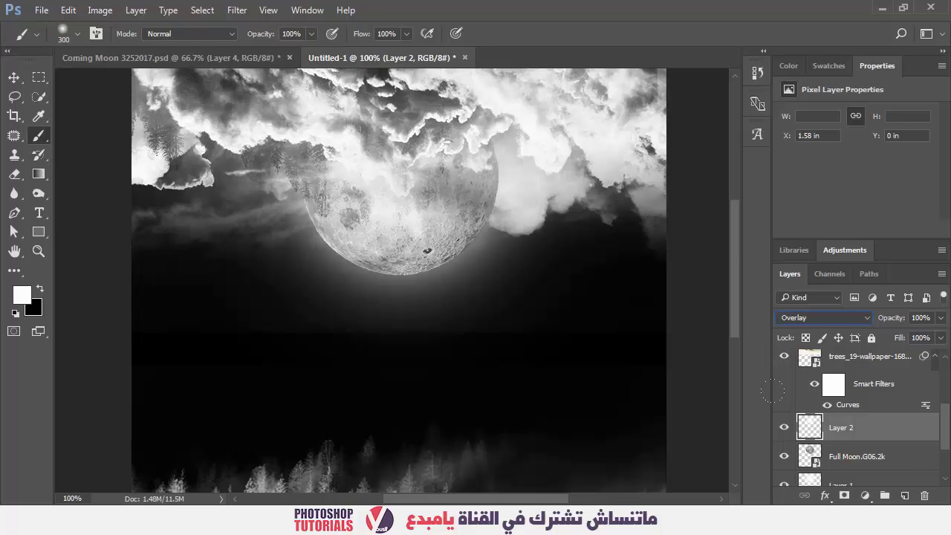
{"action": "left_click", "coordinate": [854, 450]}
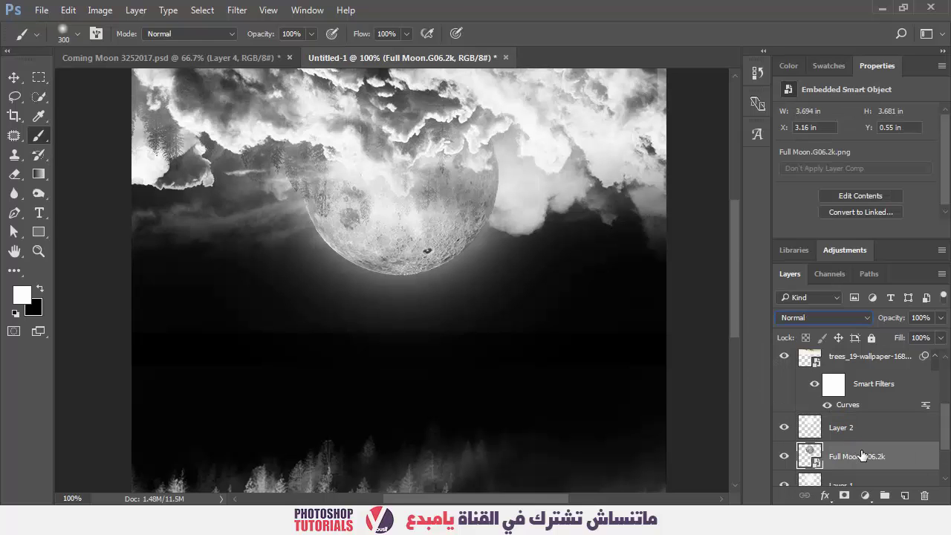
{"action": "key", "text": "ctrl+m"}
{"action": "left_click_drag", "start_coordinate": [468, 63], "coordinate": [748, 252]}
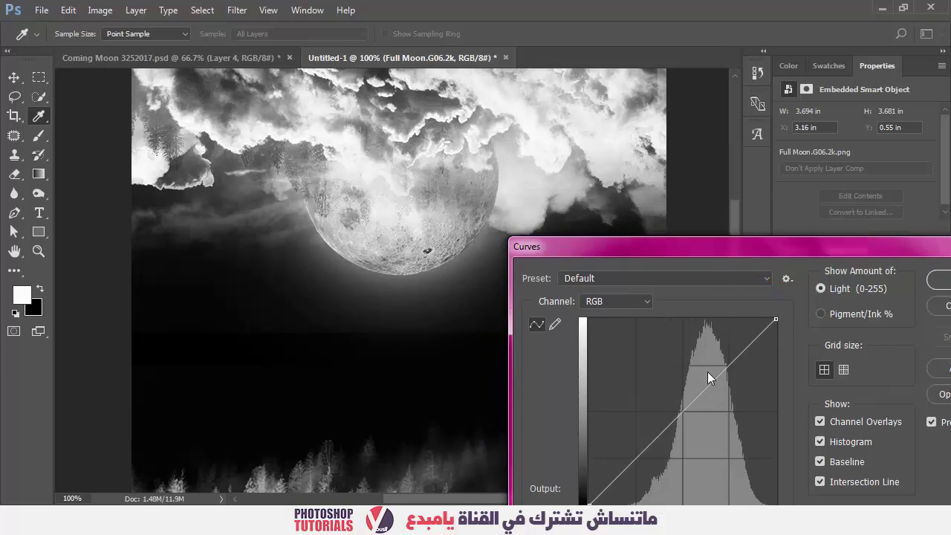
{"action": "left_click_drag", "start_coordinate": [684, 408], "coordinate": [672, 400]}
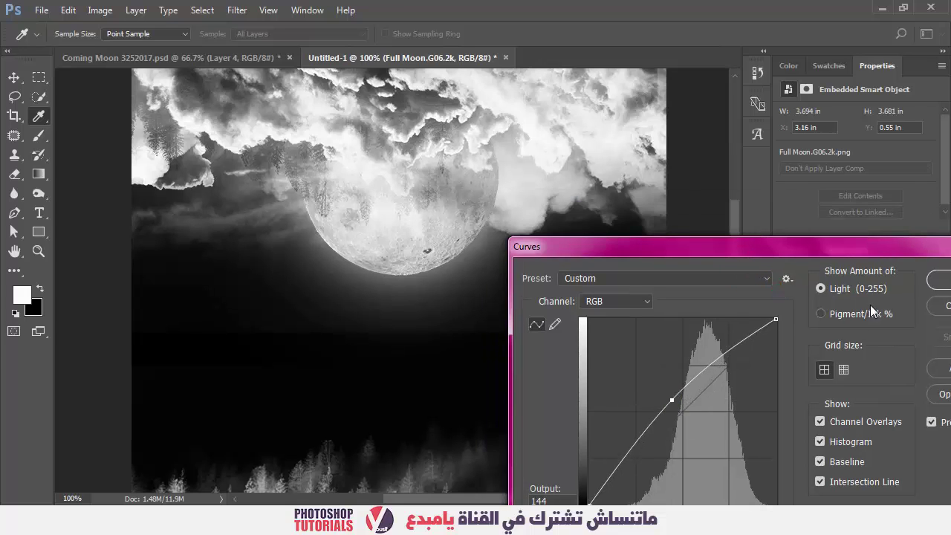
{"action": "left_click", "coordinate": [938, 280]}
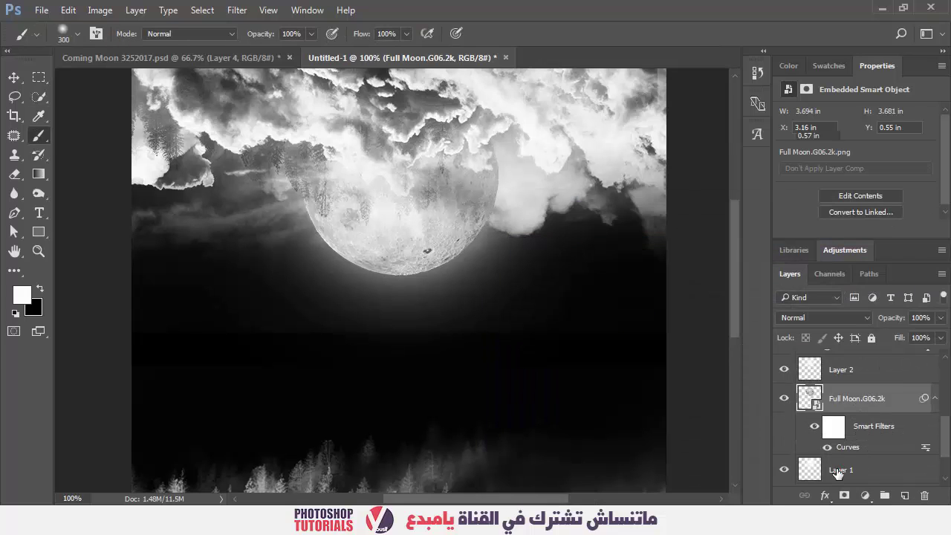
- Place climber2.png directly above Layer 1, scaled to about 25.5% width and 25.8% height, and position it in the dark area beneath the moon
{"action": "left_click", "coordinate": [838, 473]}
{"action": "key", "text": "e"}
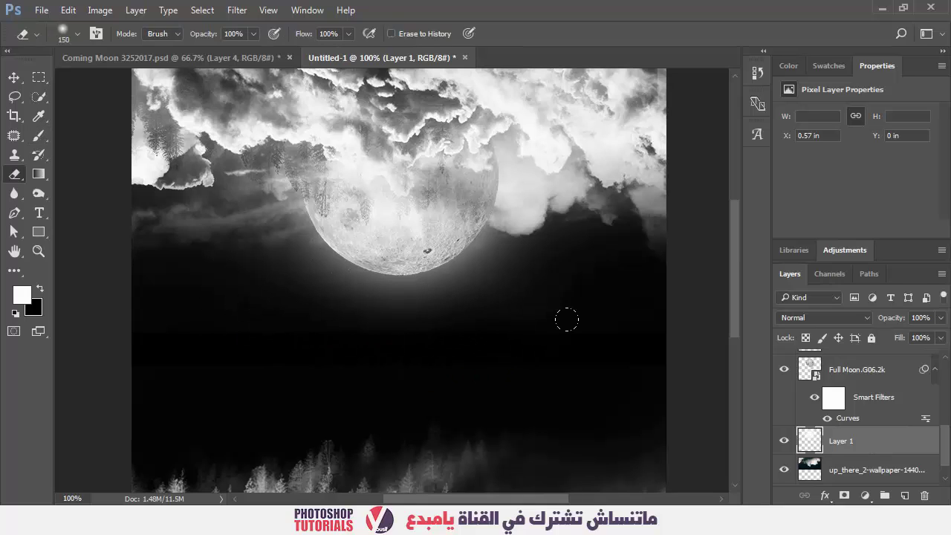
{"action": "key", "text": "ctrl+minus"}
{"action": "key", "text": "v"}
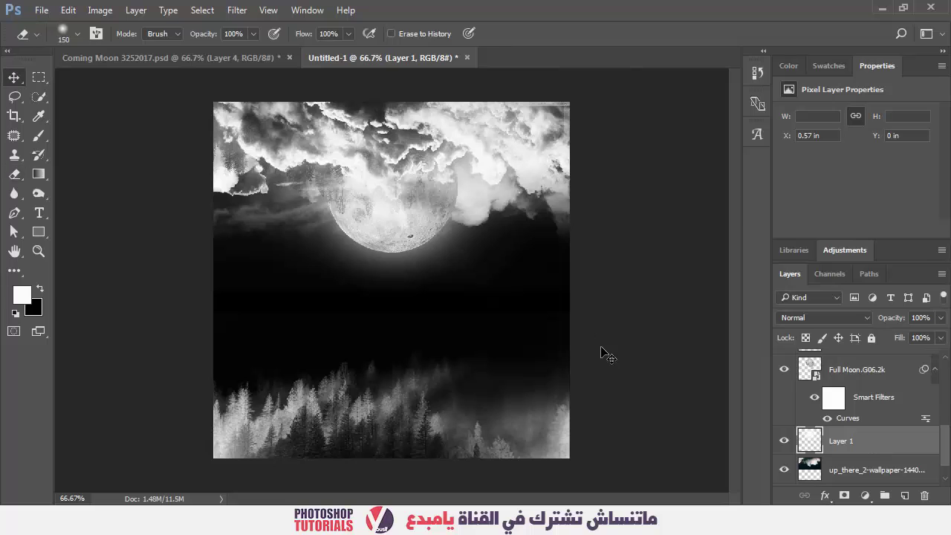
{"action": "left_click", "coordinate": [131, 520]}
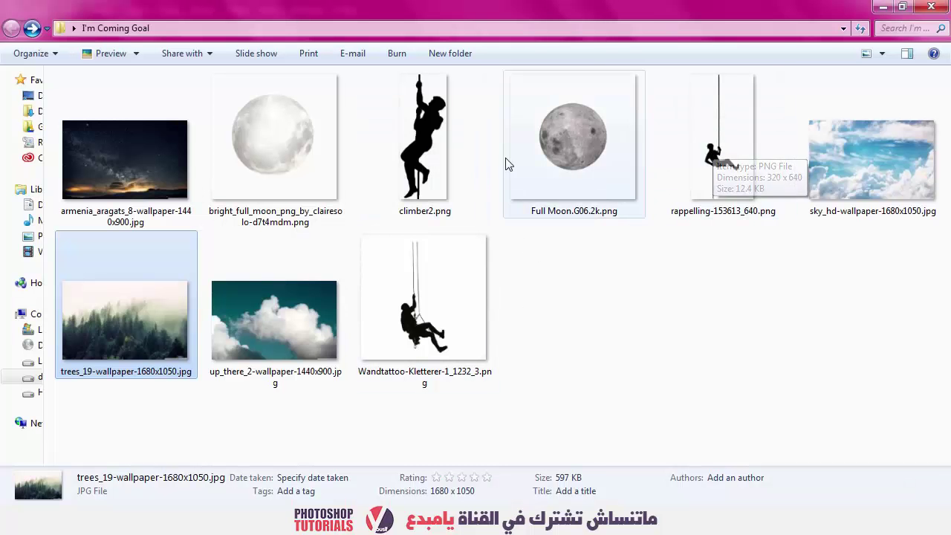
{"action": "left_click_drag", "start_coordinate": [433, 139], "coordinate": [494, 393]}
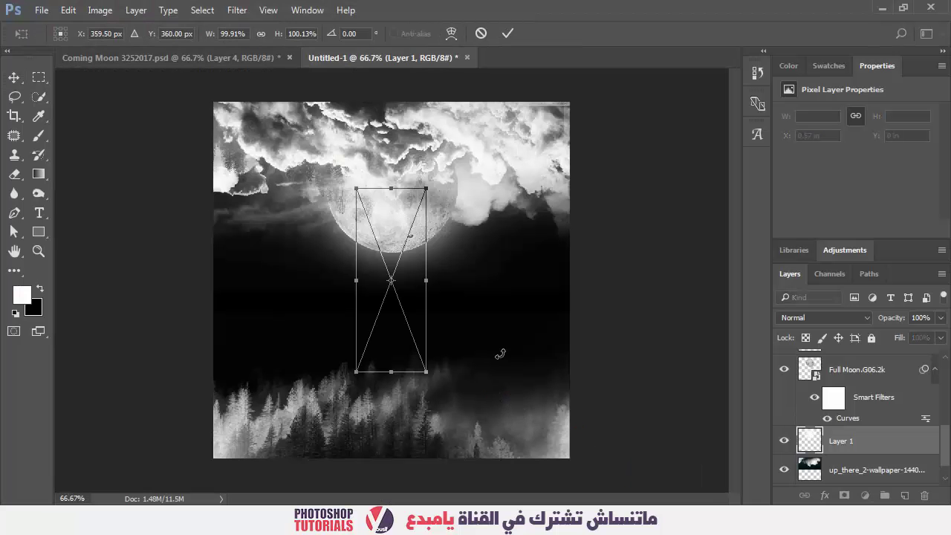
{"action": "left_click_drag", "start_coordinate": [424, 213], "coordinate": [402, 257]}
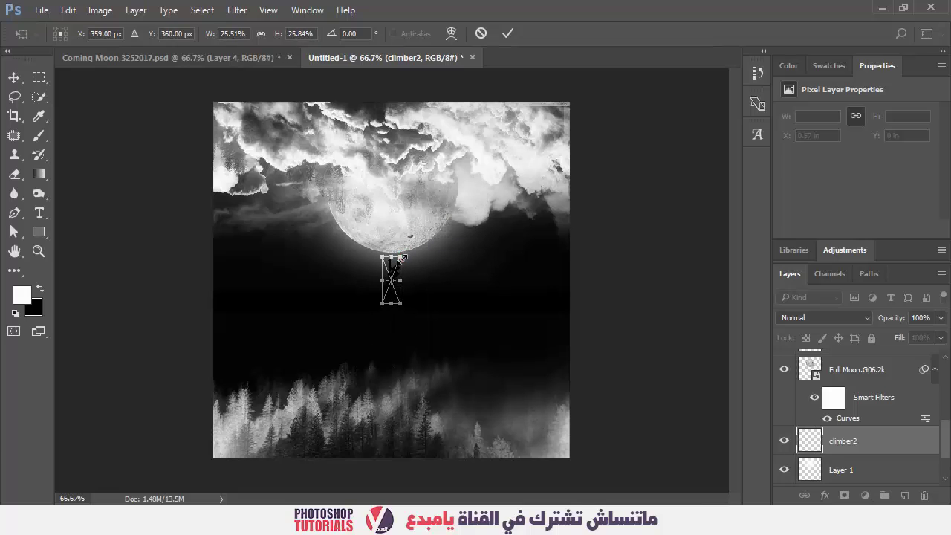
{"action": "key", "text": "Return"}
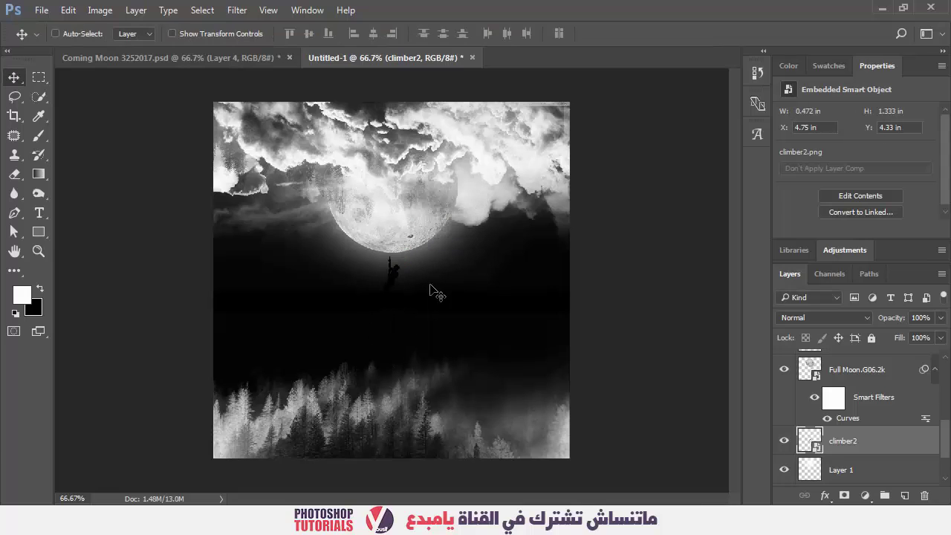
{"action": "left_click_drag", "start_coordinate": [431, 291], "coordinate": [431, 318]}
- Rasterize the climber2 layer and recolor the climber silhouette solid white
{"action": "key", "text": "b"}
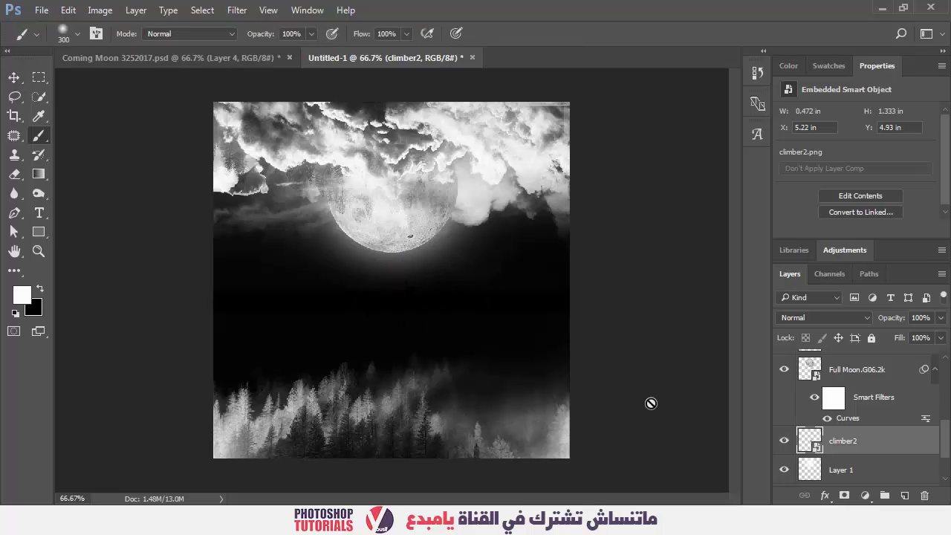
{"action": "right_click", "coordinate": [899, 443]}
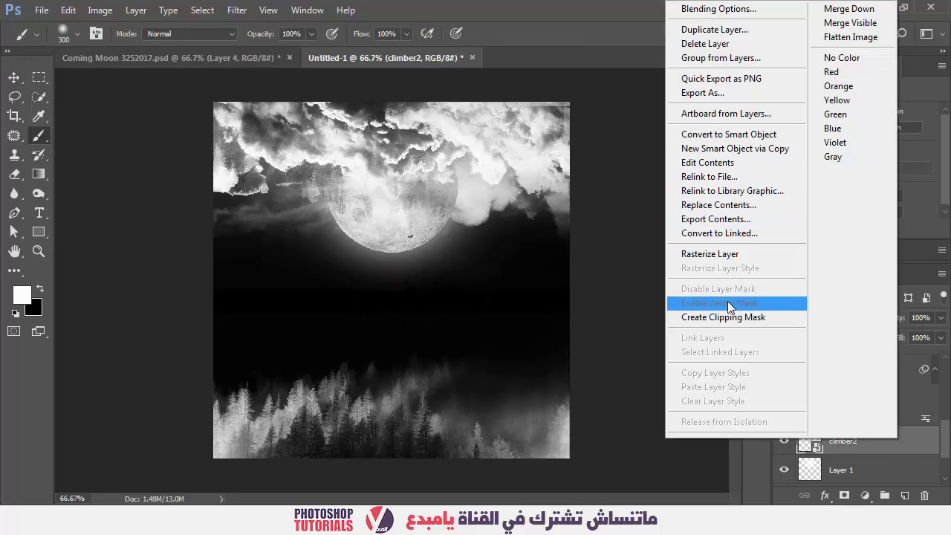
{"action": "left_click", "coordinate": [679, 254]}
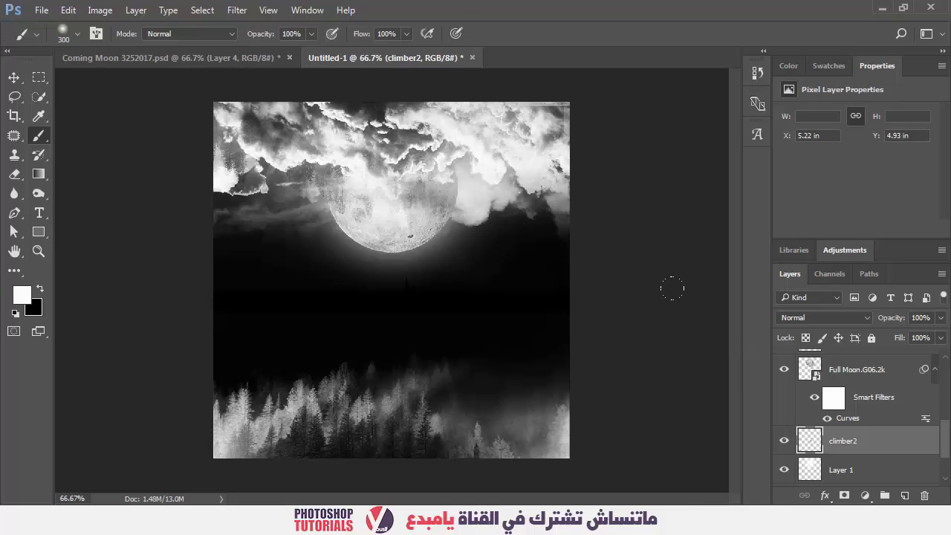
{"action": "key", "text": "v"}
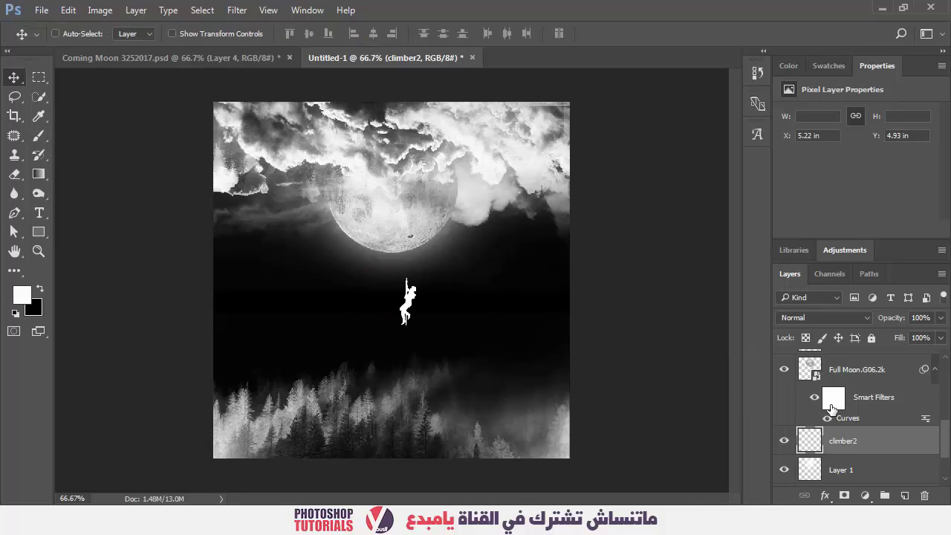
- Center the climber2 layer horizontally on the canvas by aligning it with the Background layer
{"action": "scroll", "coordinate": [832, 409], "scroll_direction": "down", "scroll_amount": 2}
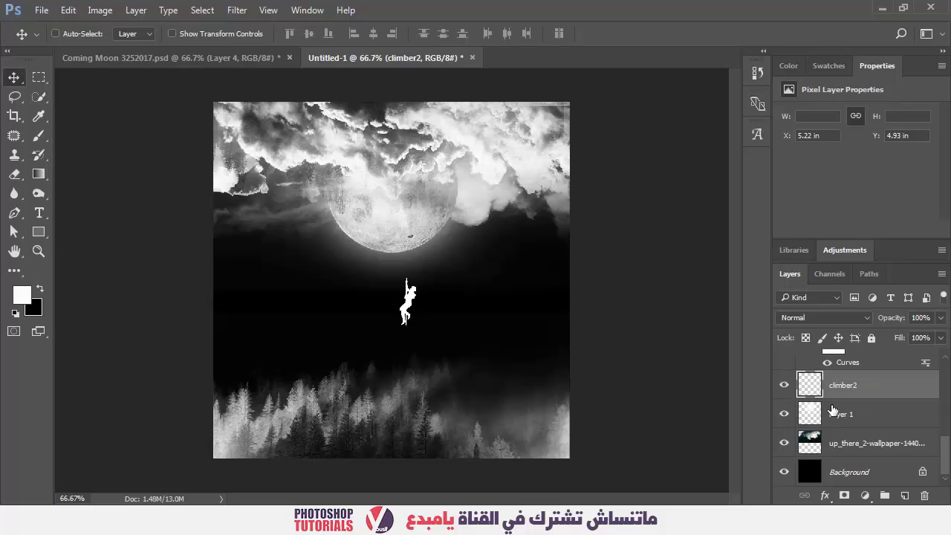
{"action": "left_click", "coordinate": [886, 481]}
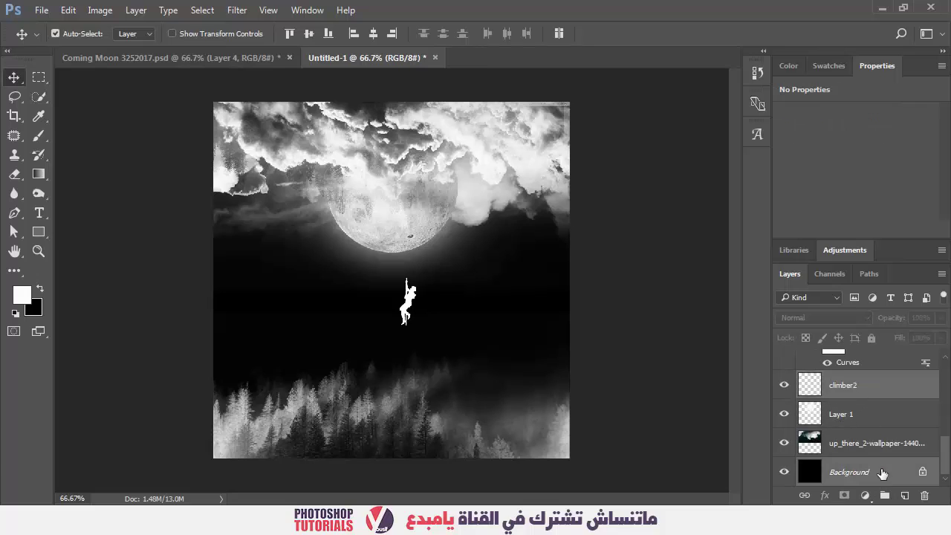
{"action": "left_click", "coordinate": [372, 33]}
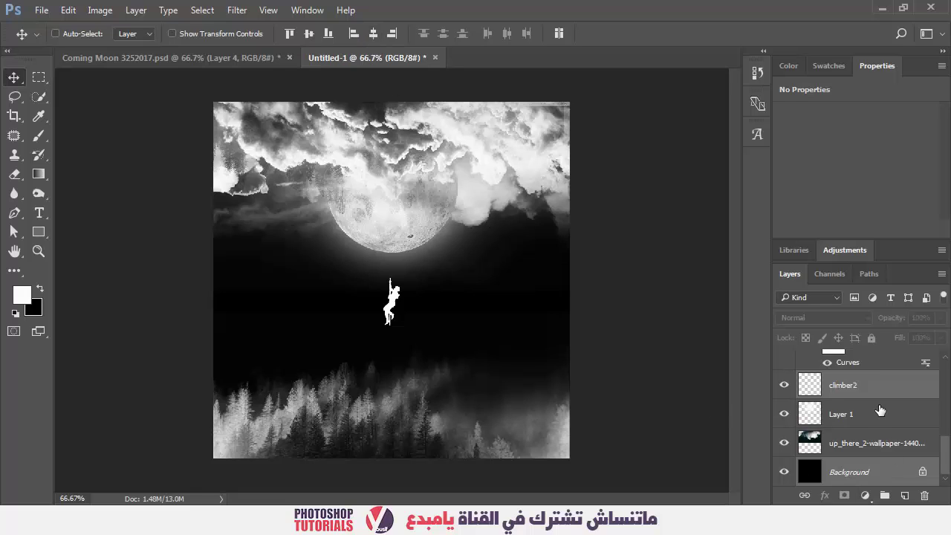
- Rename the climber2 layer to المتسلق
{"action": "left_click", "coordinate": [860, 364]}
{"action": "left_click", "coordinate": [825, 455]}
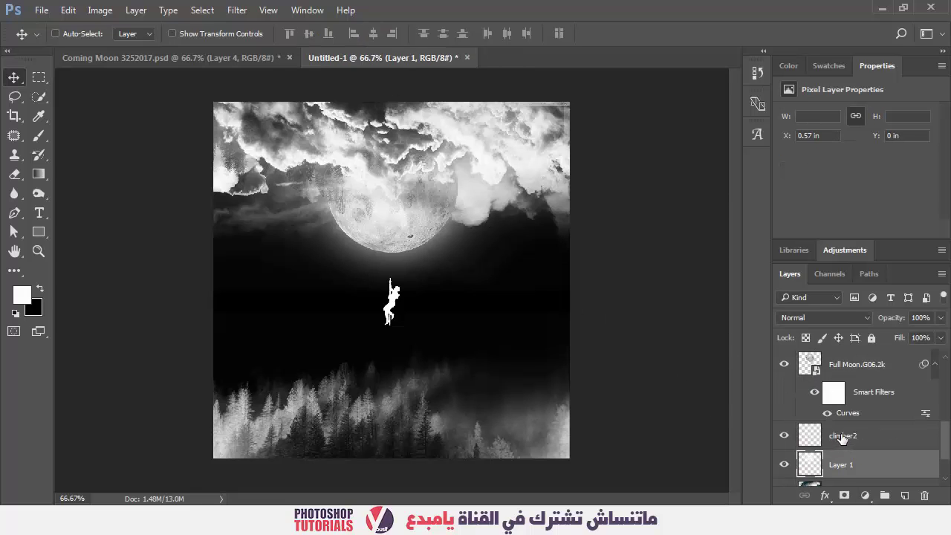
{"action": "left_click", "coordinate": [843, 436]}
{"action": "double_click", "coordinate": [842, 436]}
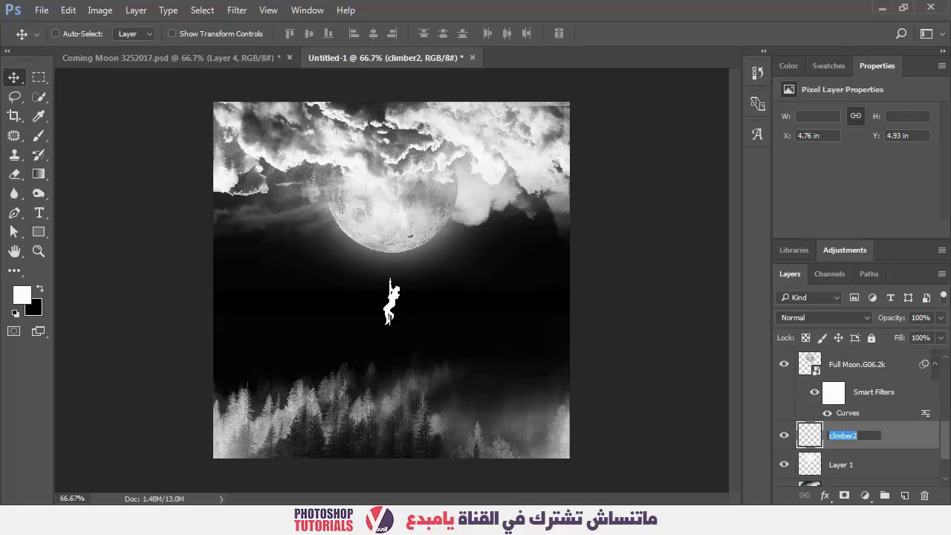
{"action": "type", "text": "المتسلق"}
{"action": "key", "text": "Return"}
- Select the rope tip above the climber's hand with the Rectangular Marquee and stretch it upward to the moon's lower edge
{"action": "key", "text": "z"}
{"action": "left_click", "coordinate": [441, 322]}
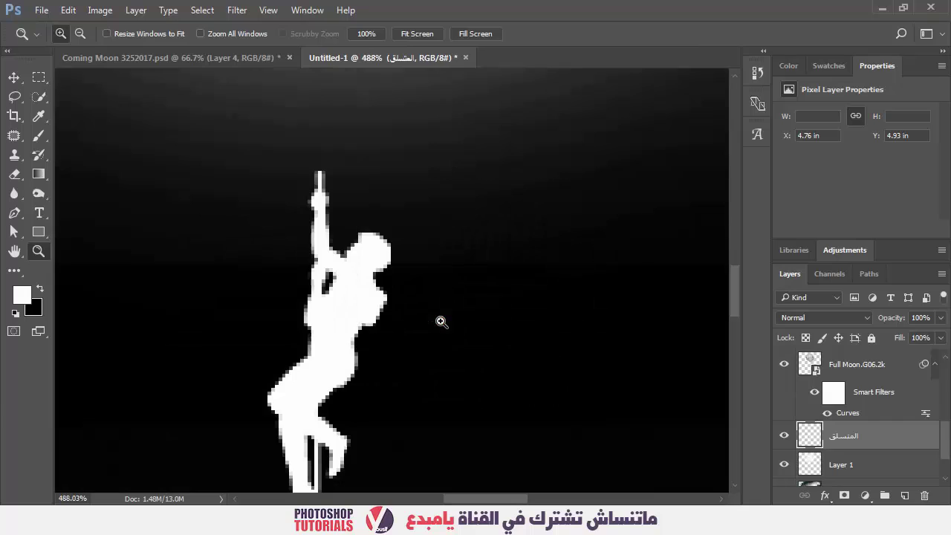
{"action": "left_click", "coordinate": [39, 77]}
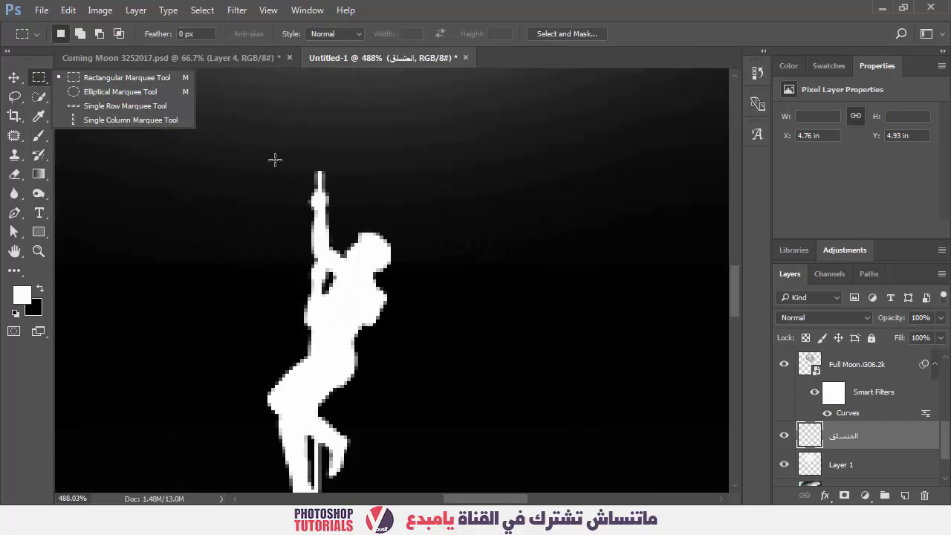
{"action": "left_click_drag", "start_coordinate": [278, 159], "coordinate": [347, 188]}
{"action": "key", "text": "z"}
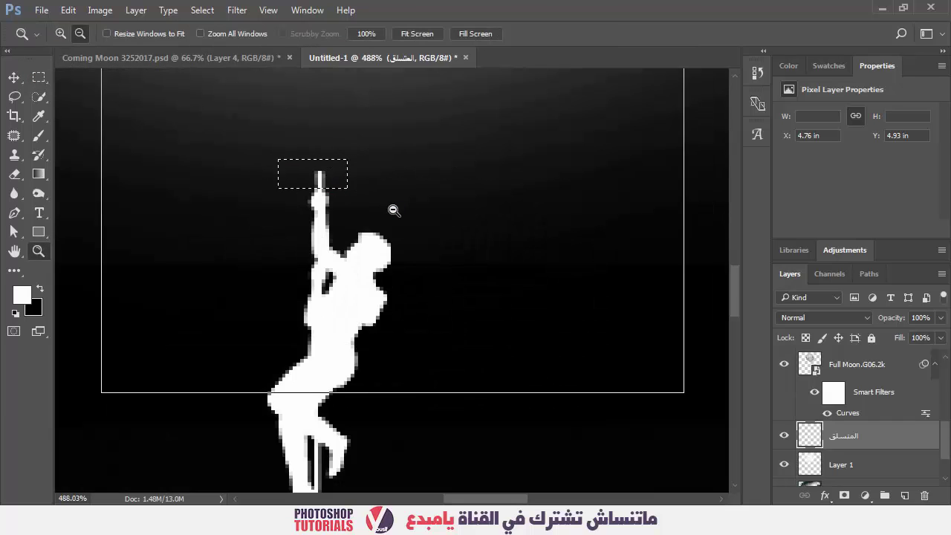
{"action": "left_click", "coordinate": [394, 211], "text": "alt"}
{"action": "left_click", "coordinate": [394, 211], "text": "alt"}
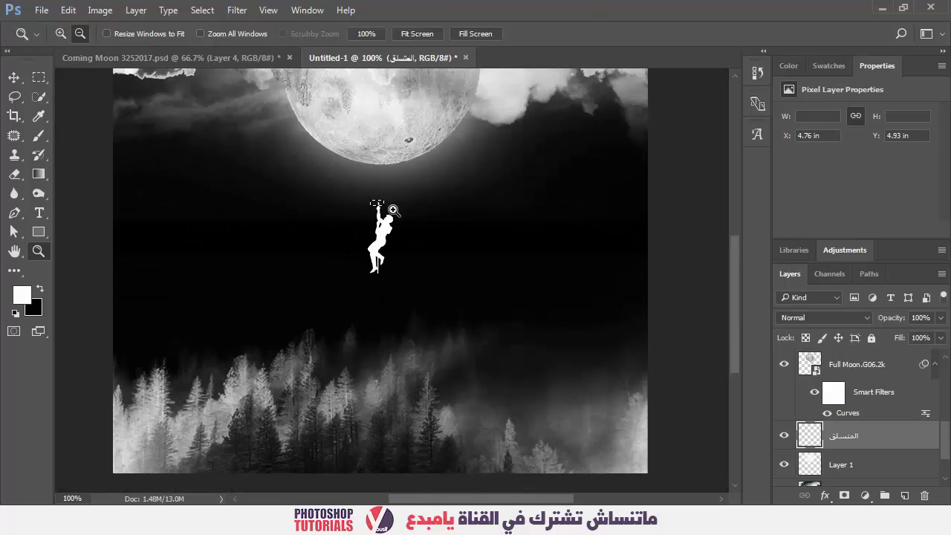
{"action": "key", "text": "ctrl+t"}
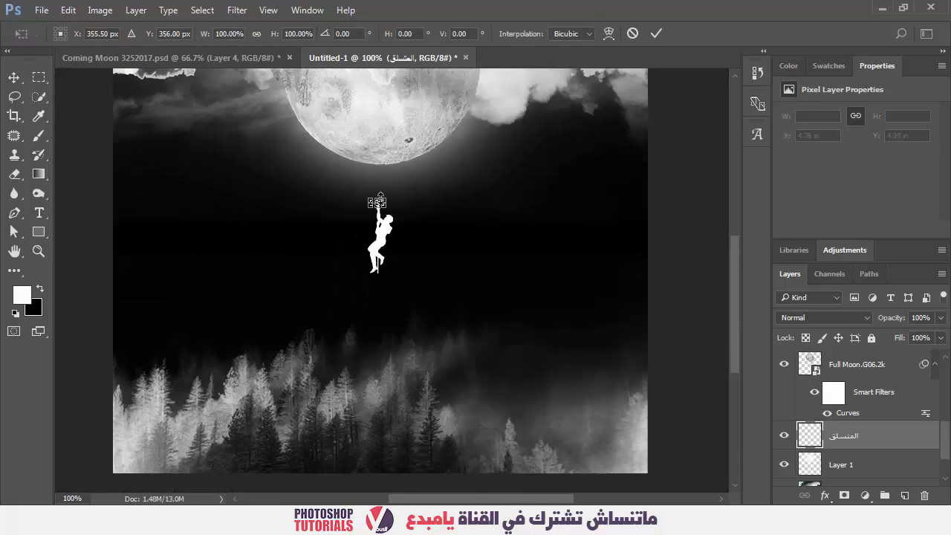
{"action": "left_click_drag", "start_coordinate": [379, 197], "coordinate": [368, 101]}
{"action": "key", "text": "Return"}
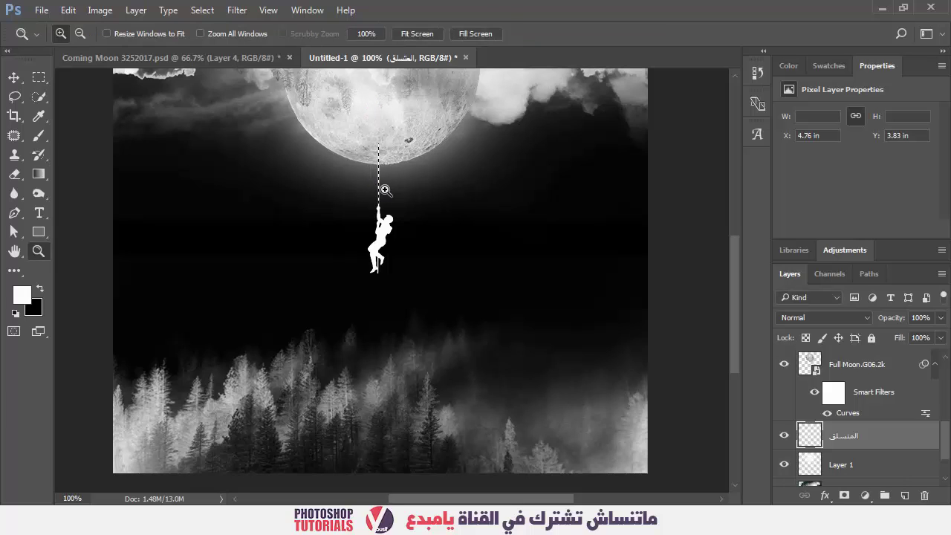
- Select the rope end beneath the climber's foot with the Rectangular Marquee and stretch it straight down into the forest
{"action": "key", "text": "m"}
{"action": "key", "text": "z"}
{"action": "left_click_drag", "start_coordinate": [364, 266], "coordinate": [400, 303]}
{"action": "left_click", "coordinate": [44, 82]}
{"action": "key", "text": "shift+m"}
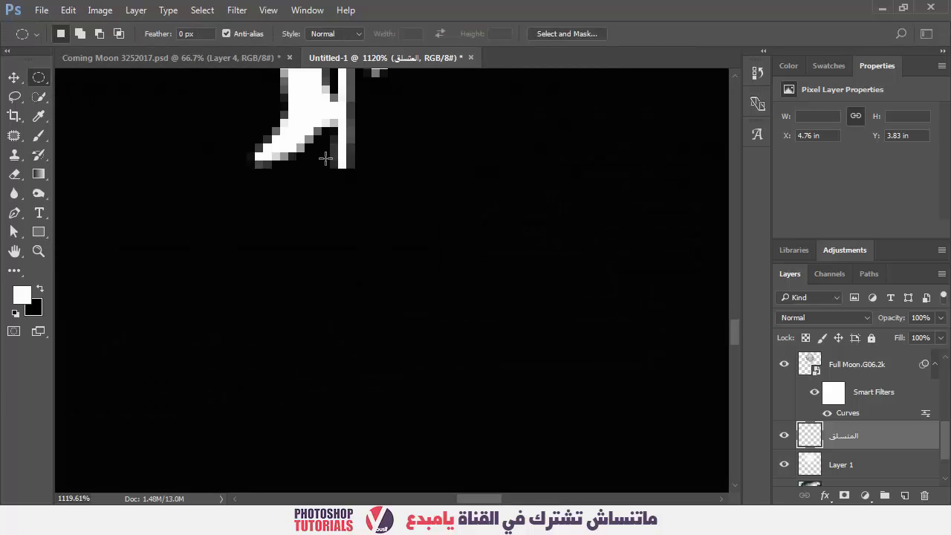
{"action": "left_click_drag", "start_coordinate": [315, 153], "coordinate": [380, 193]}
{"action": "left_click_drag", "start_coordinate": [39, 77], "coordinate": [82, 76]}
{"action": "left_click_drag", "start_coordinate": [321, 136], "coordinate": [397, 202]}
{"action": "key", "text": "z"}
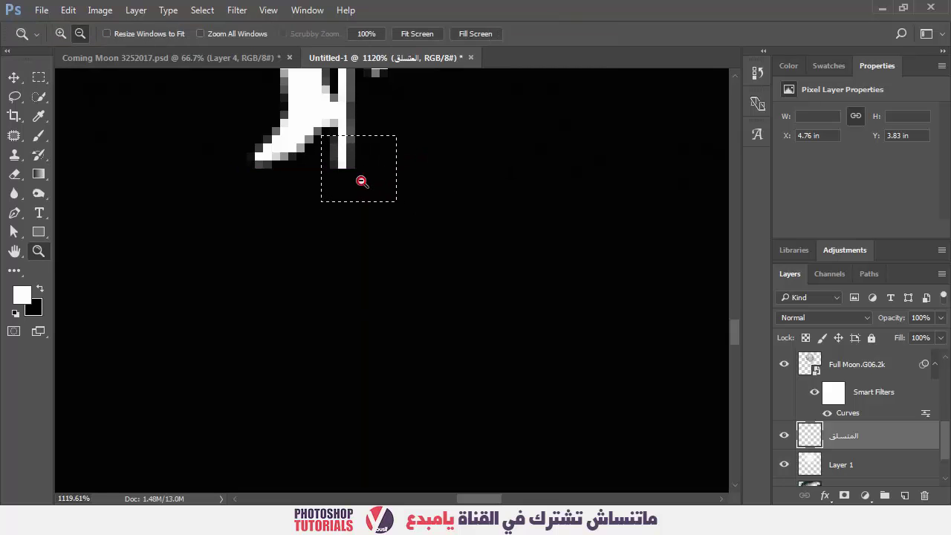
{"action": "left_click", "coordinate": [361, 181], "text": "alt"}
{"action": "left_click", "coordinate": [362, 181], "text": "alt"}
{"action": "left_click", "coordinate": [361, 180], "text": "alt"}
{"action": "left_click", "coordinate": [361, 181], "text": "alt"}
{"action": "left_click", "coordinate": [362, 180], "text": "alt"}
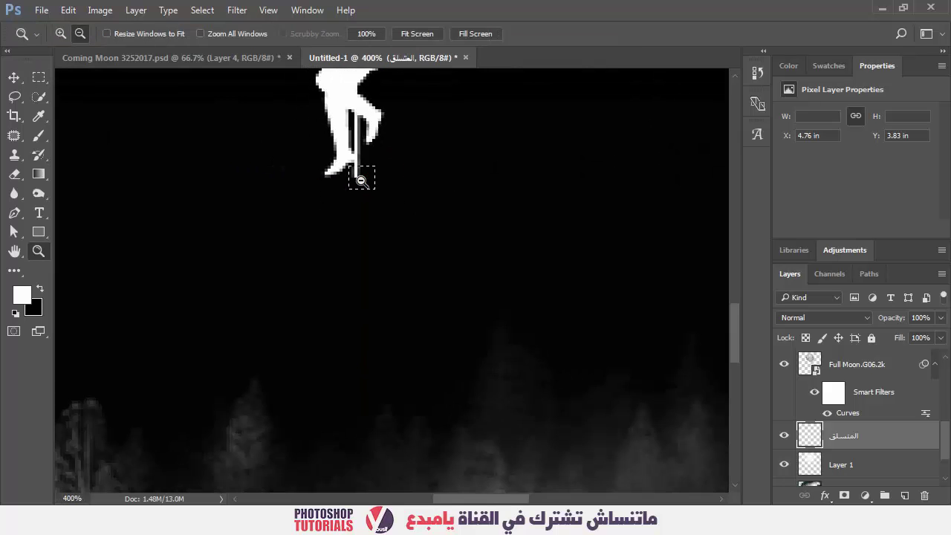
{"action": "left_click", "coordinate": [362, 181], "text": "alt"}
{"action": "key", "text": "ctrl+t"}
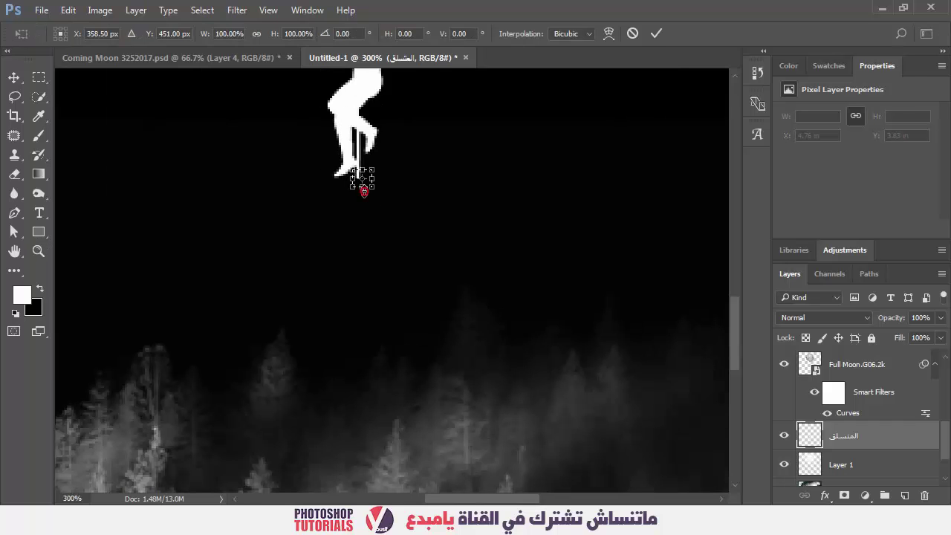
{"action": "left_click_drag", "start_coordinate": [363, 190], "coordinate": [377, 465]}
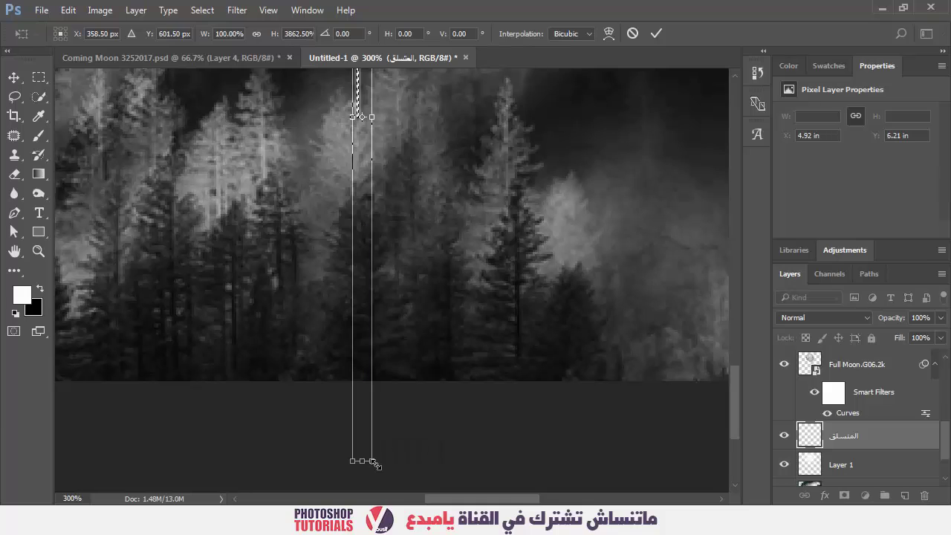
{"action": "key", "text": "Escape"}
{"action": "key", "text": "ctrl+0"}
{"action": "key", "text": "z"}
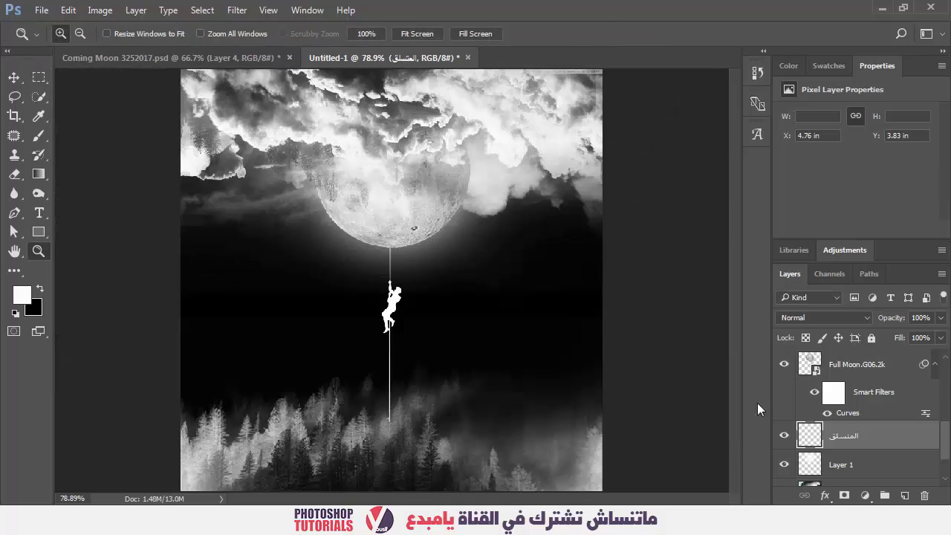
{"action": "scroll", "coordinate": [898, 435], "scroll_direction": "down", "scroll_amount": 2}
{"action": "scroll", "coordinate": [899, 435], "scroll_direction": "up", "scroll_amount": 4}
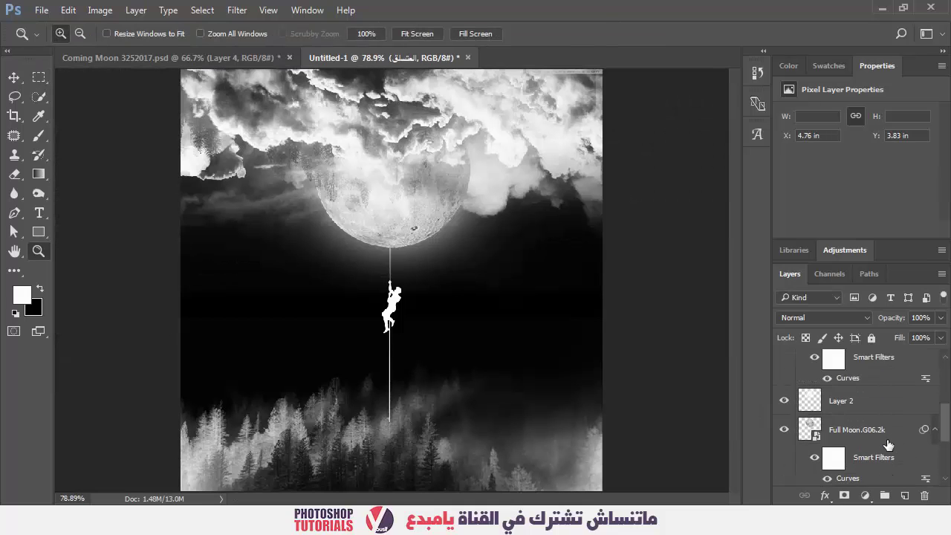
{"action": "scroll", "coordinate": [889, 444], "scroll_direction": "down", "scroll_amount": 2}
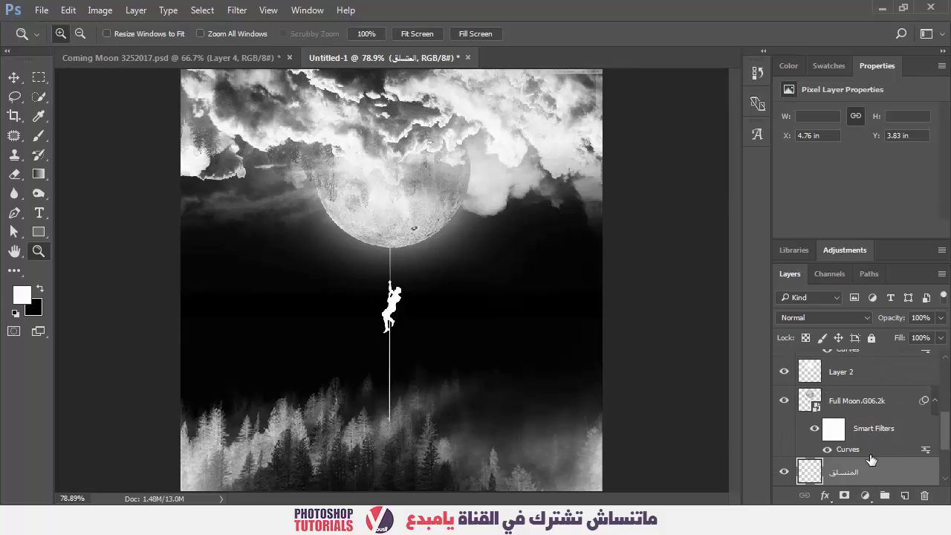
- Move the المتسلق layer up in the layer stack, placing it directly above Layer 2
{"action": "scroll", "coordinate": [871, 459], "scroll_direction": "up", "scroll_amount": 2}
{"action": "left_click_drag", "start_coordinate": [874, 331], "coordinate": [872, 462]}
{"action": "scroll", "coordinate": [851, 402], "scroll_direction": "down", "scroll_amount": 1}
{"action": "scroll", "coordinate": [851, 407], "scroll_direction": "up", "scroll_amount": 3}
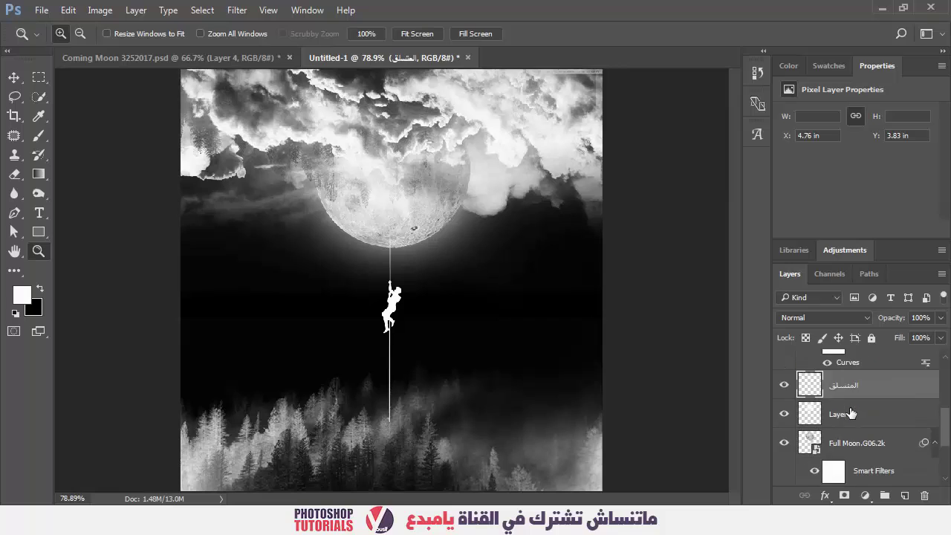
- Rename the trees_19-wallpaper layer directly above the sky_hd-wallpaper layer to شجر ابيض
{"action": "left_click", "coordinate": [855, 403]}
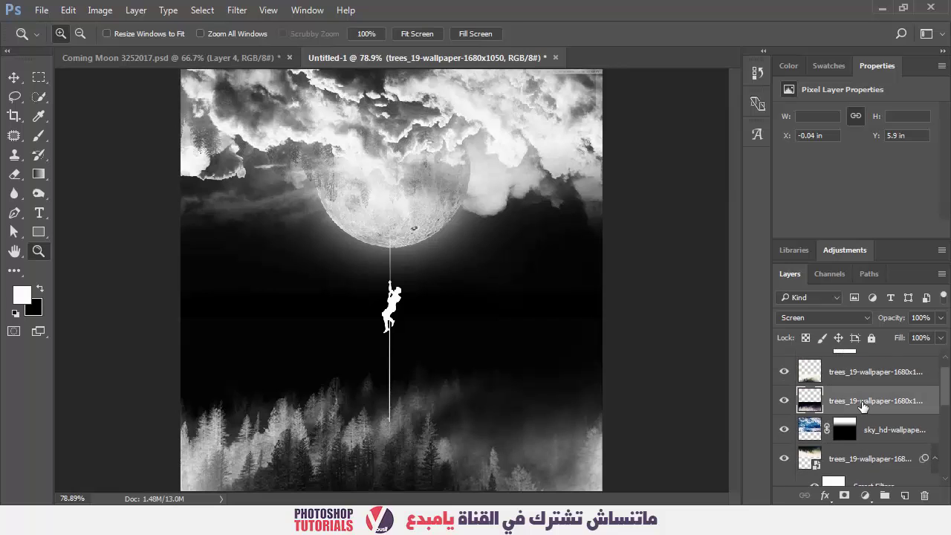
{"action": "double_click", "coordinate": [862, 402]}
{"action": "type", "text": "شجر ابي"}
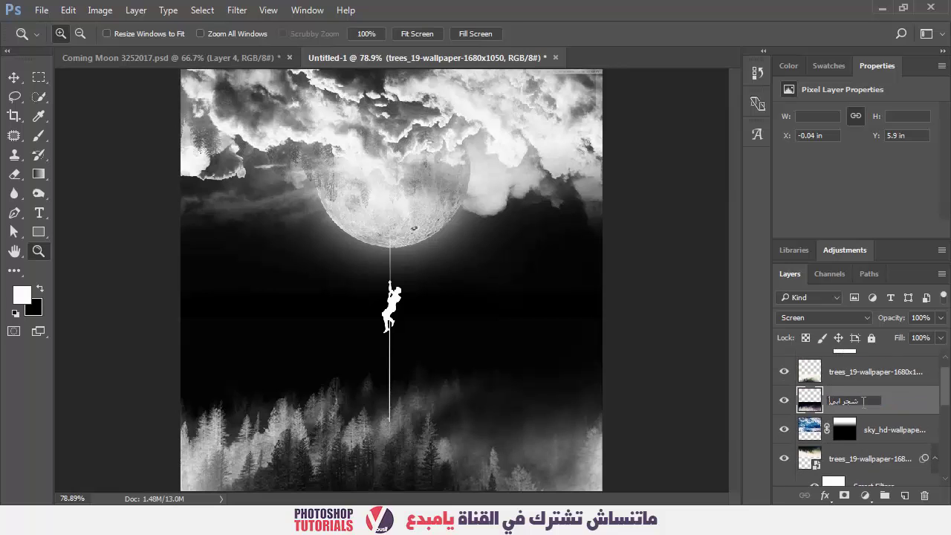
{"action": "type", "text": "ض"}
{"action": "key", "text": "Return"}
- Brighten the شجر ابيض layer with Curves, raising the RGB midtones to output 169 at input 114
{"action": "key", "text": "ctrl+m"}
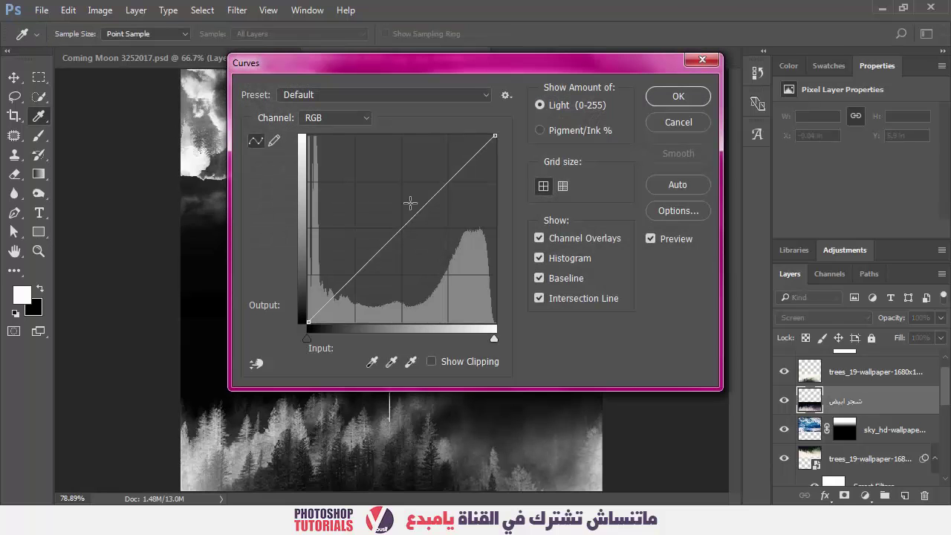
{"action": "left_click_drag", "start_coordinate": [410, 203], "coordinate": [391, 199]}
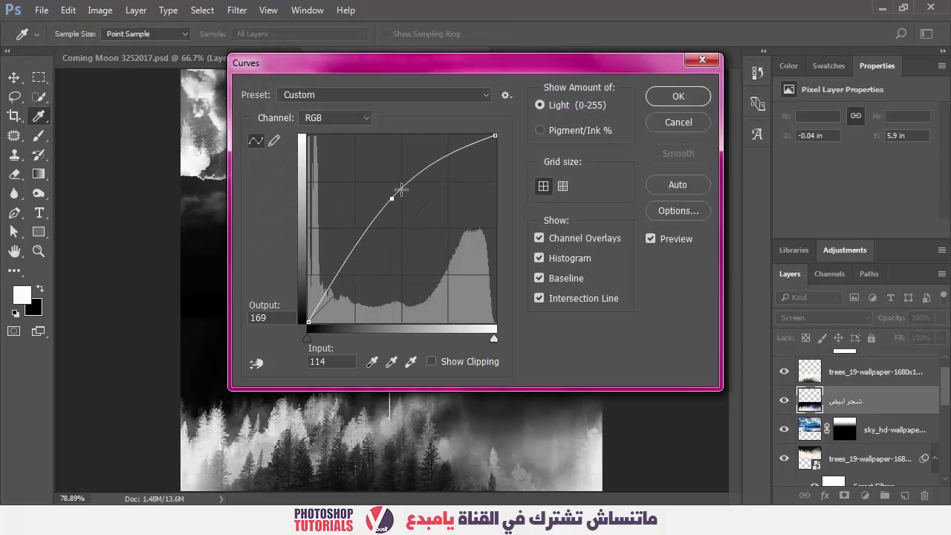
{"action": "left_click", "coordinate": [678, 96]}
- Compare the composition with the finished artwork in Coming Moon 3252017.psd and look through the layer stack
{"action": "key", "text": "v"}
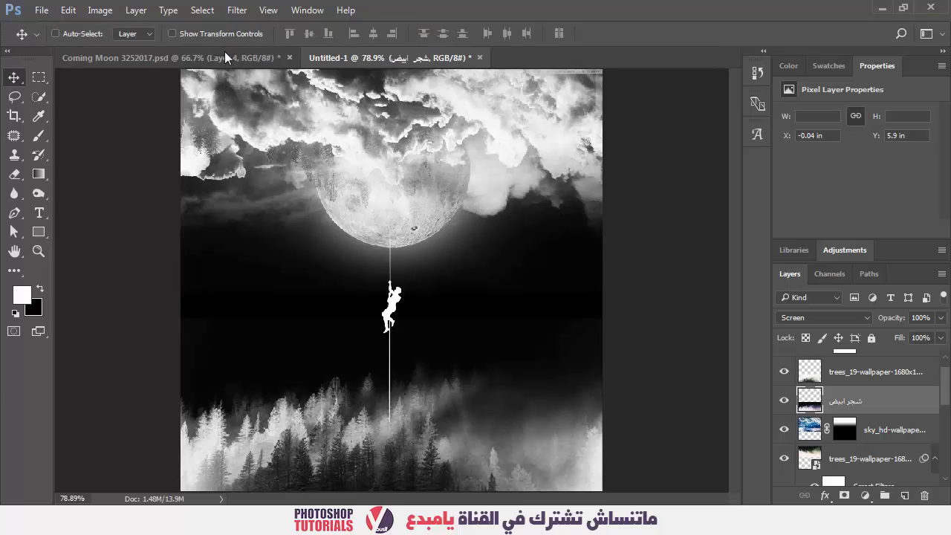
{"action": "left_click", "coordinate": [227, 59]}
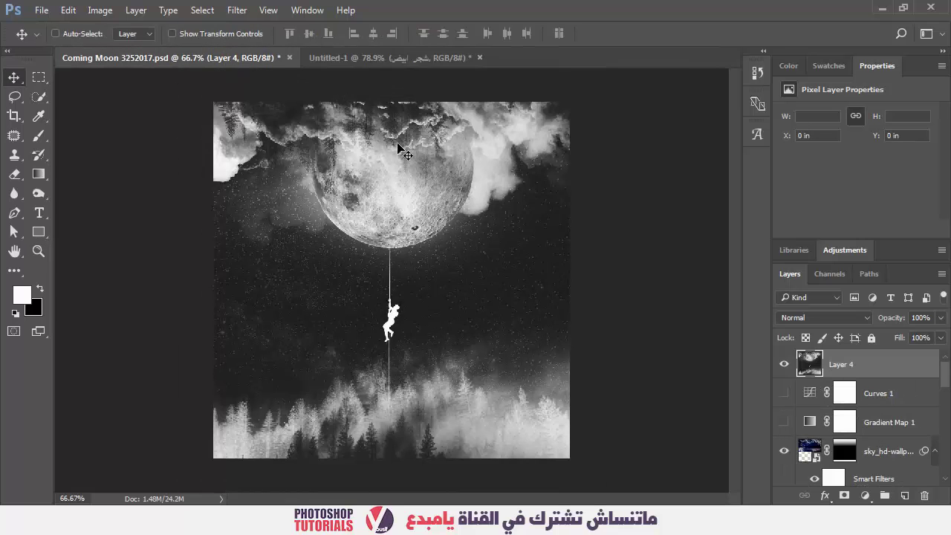
{"action": "left_click", "coordinate": [417, 49]}
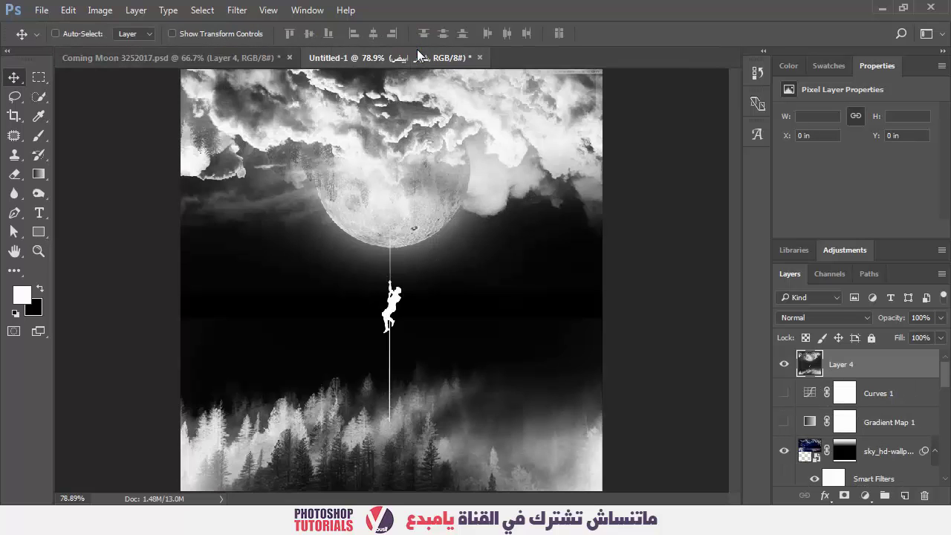
{"action": "key", "text": "z"}
{"action": "left_click", "coordinate": [543, 318], "text": "alt"}
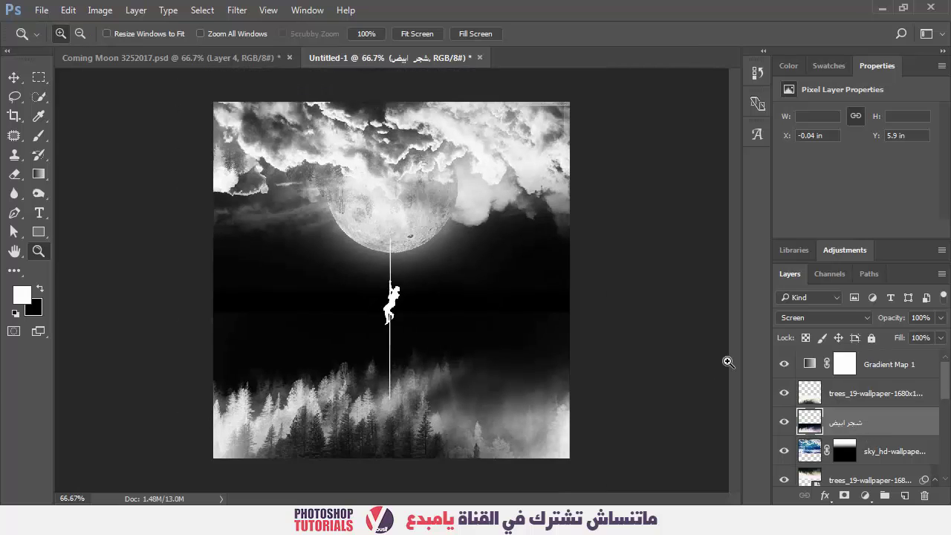
{"action": "scroll", "coordinate": [884, 400], "scroll_direction": "down", "scroll_amount": 4}
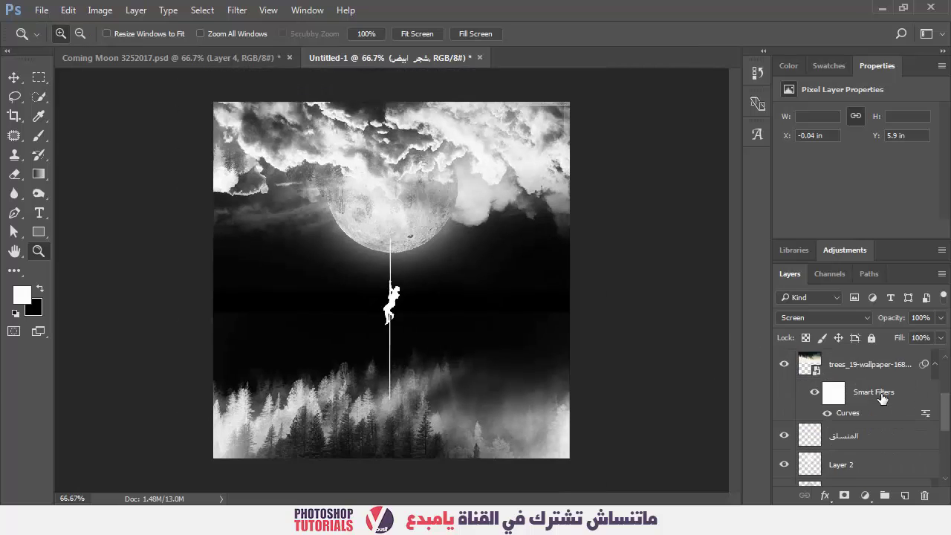
{"action": "scroll", "coordinate": [882, 399], "scroll_direction": "up", "scroll_amount": 4}
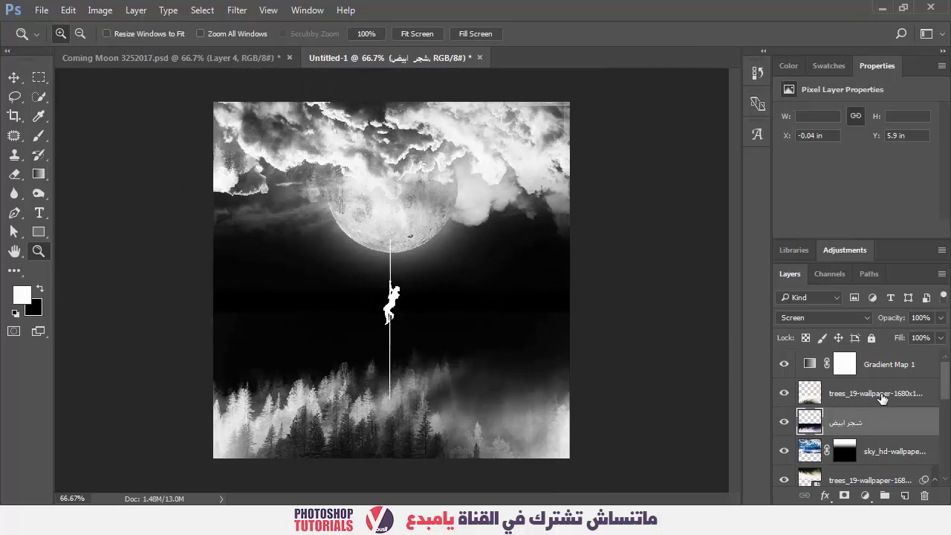
- Tone down the sky_hd-wallpaper layer in Camera Raw with Whites at -100 and reduced Highlights, and nudge it up to Y -0.14 in
{"action": "left_click", "coordinate": [784, 451]}
{"action": "left_click", "coordinate": [784, 451]}
{"action": "left_click", "coordinate": [807, 451]}
{"action": "left_click", "coordinate": [237, 11]}
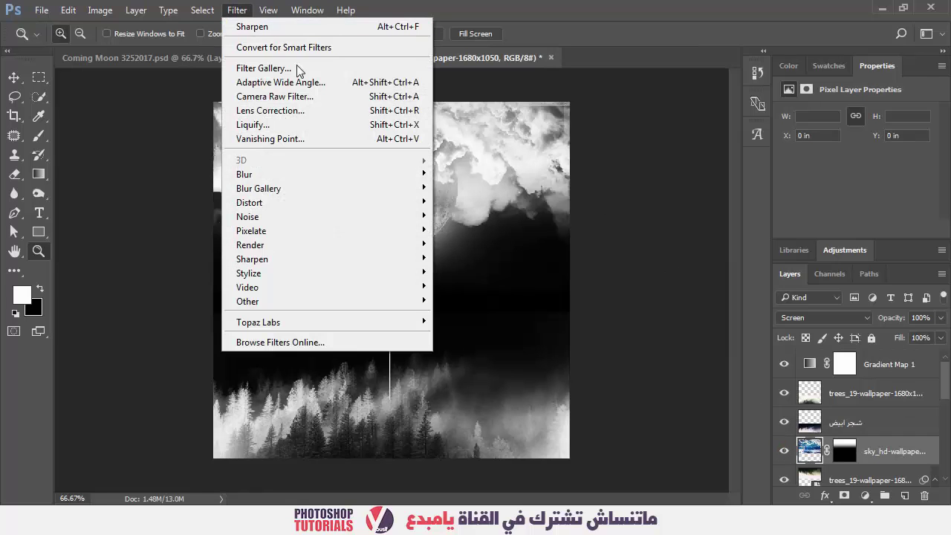
{"action": "left_click", "coordinate": [293, 111]}
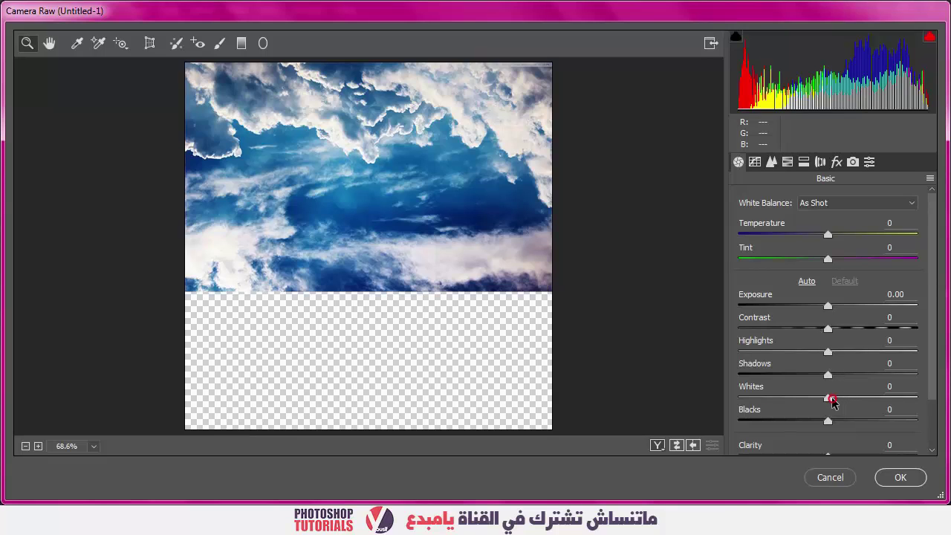
{"action": "left_click_drag", "start_coordinate": [832, 401], "coordinate": [664, 382]}
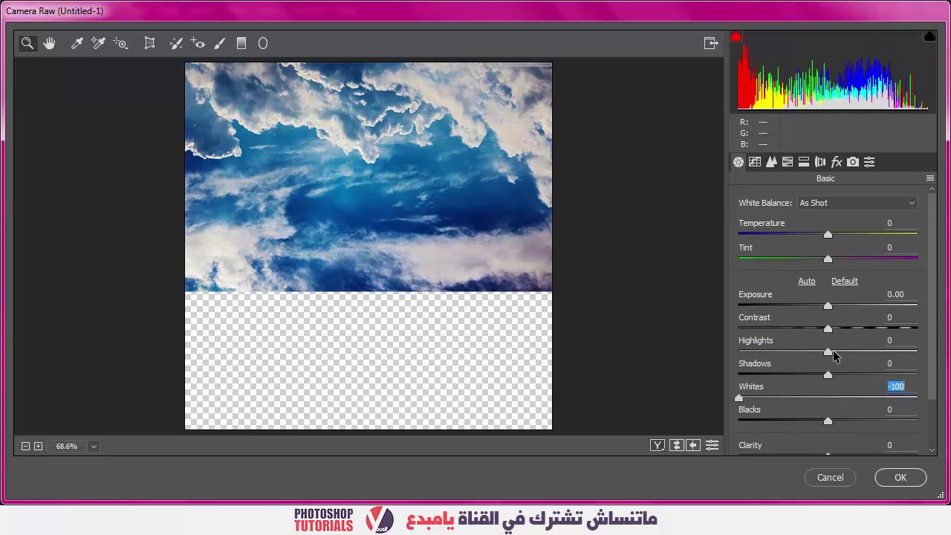
{"action": "left_click_drag", "start_coordinate": [833, 356], "coordinate": [752, 352]}
{"action": "left_click", "coordinate": [902, 478]}
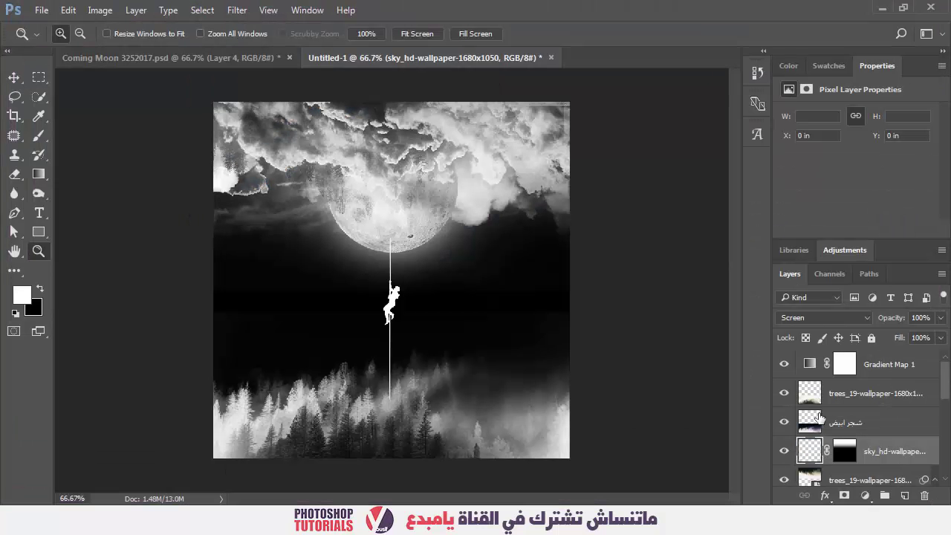
{"action": "key", "text": "shift+Up"}
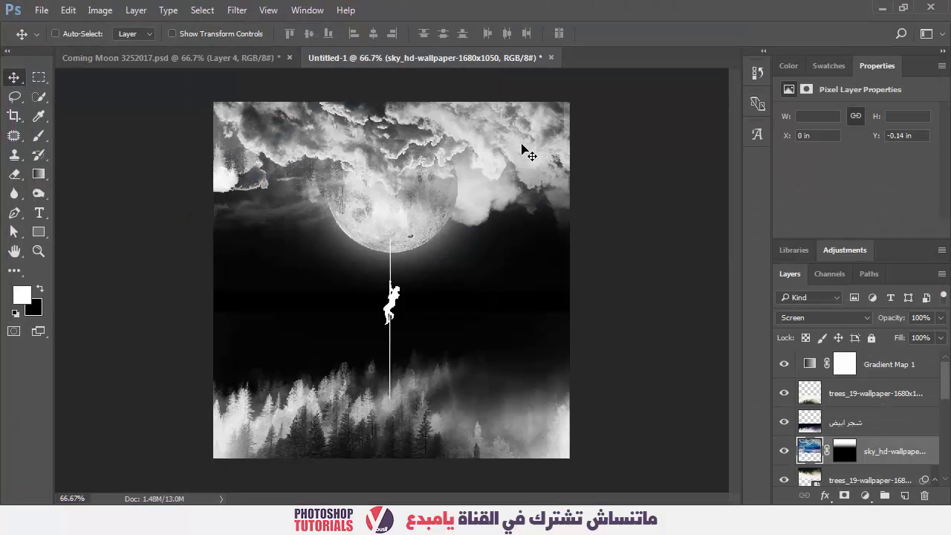
{"action": "key", "text": "z"}
- Place armenia_aragats_8-wallpaper-1440x900.jpg directly above the Background layer and enlarge it to about 16.8 × 10.5 in to cover the canvas
{"action": "scroll", "coordinate": [866, 461], "scroll_direction": "down", "scroll_amount": 3}
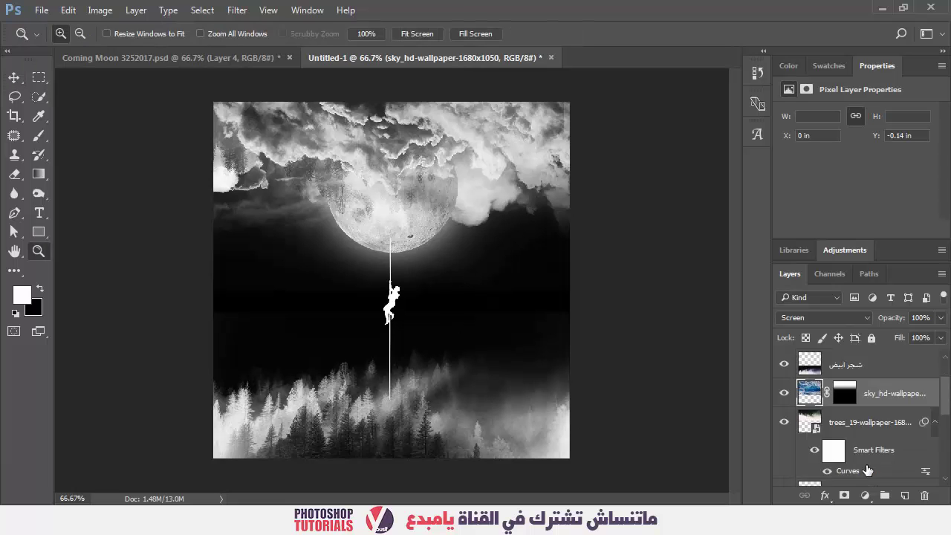
{"action": "scroll", "coordinate": [866, 466], "scroll_direction": "down", "scroll_amount": 1}
{"action": "left_click", "coordinate": [813, 470]}
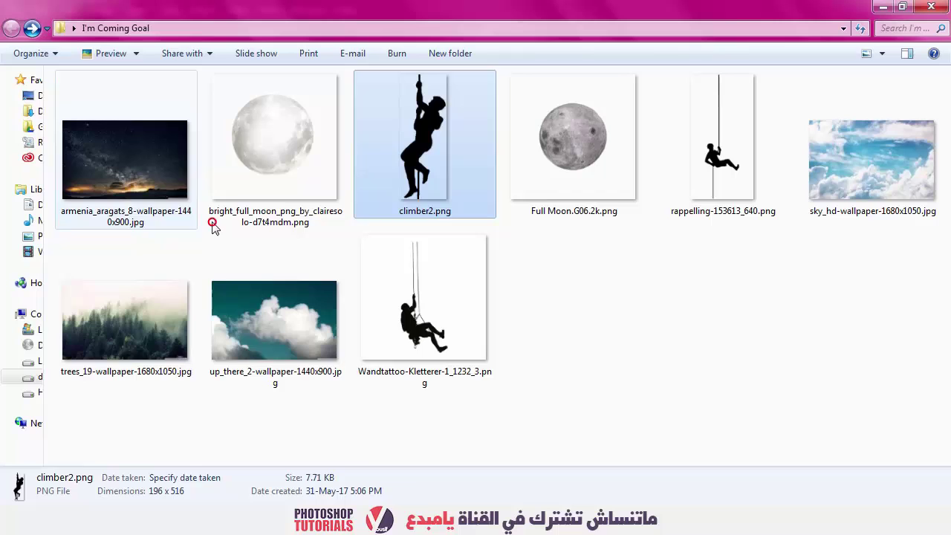
{"action": "left_click_drag", "start_coordinate": [186, 179], "coordinate": [520, 401]}
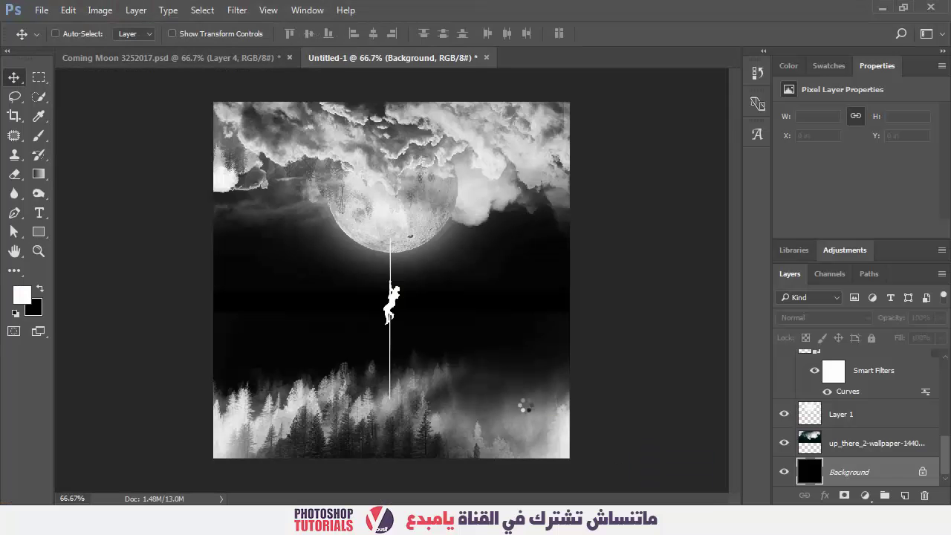
{"action": "key", "text": "ctrl+minus"}
{"action": "key", "text": "ctrl+minus"}
{"action": "key", "text": "ctrl+minus"}
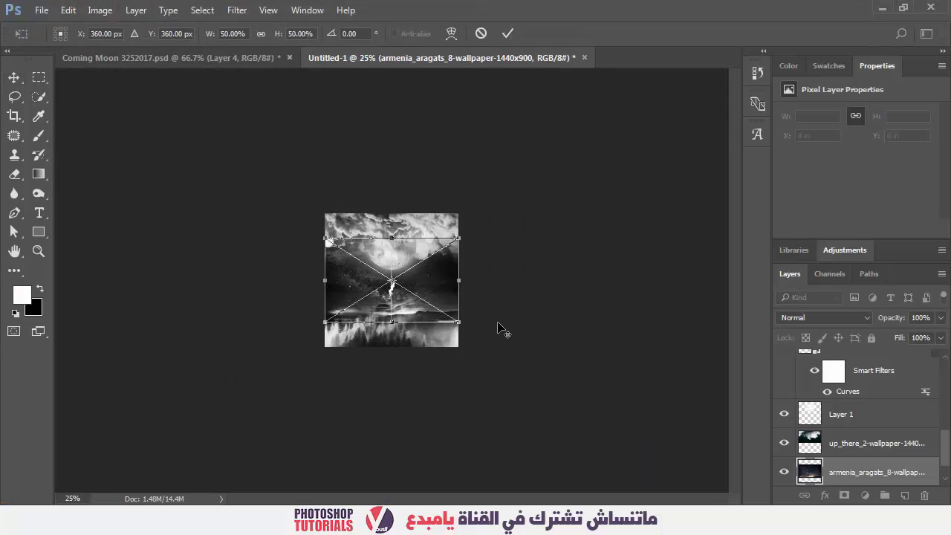
{"action": "left_click_drag", "start_coordinate": [455, 327], "coordinate": [499, 355]}
{"action": "key", "text": "Return"}
- Set the opacity of the armenia_aragats_8-wallpaper starry sky layer to 40%
{"action": "key", "text": "z"}
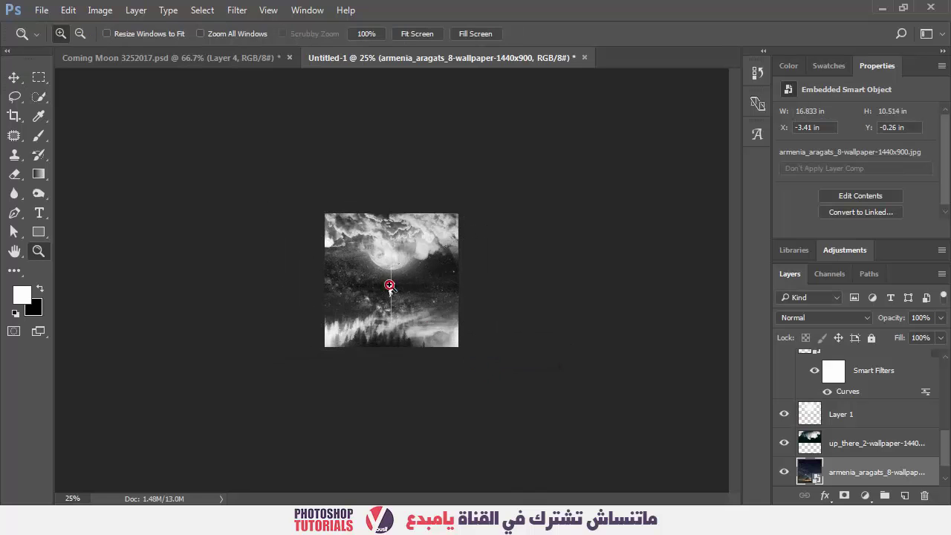
{"action": "left_click", "coordinate": [390, 279]}
{"action": "left_click", "coordinate": [389, 284]}
{"action": "left_click", "coordinate": [388, 285]}
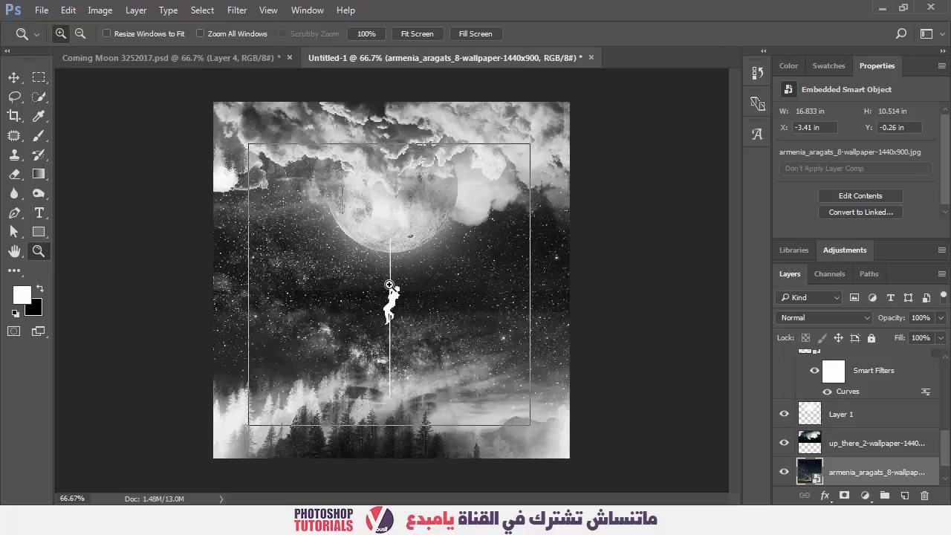
{"action": "left_click", "coordinate": [390, 283]}
{"action": "scroll", "coordinate": [869, 442], "scroll_direction": "down", "scroll_amount": 1}
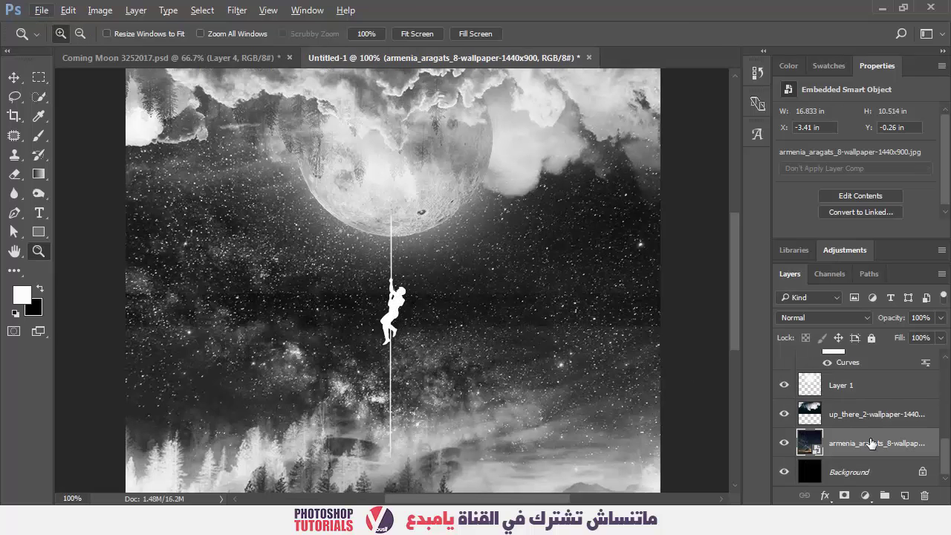
{"action": "left_click", "coordinate": [901, 317]}
{"action": "type", "text": "40"}
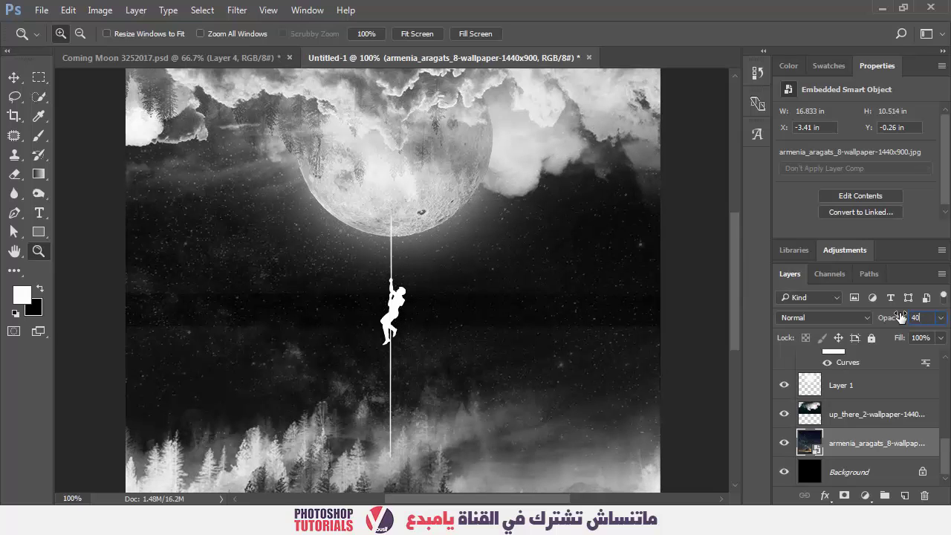
- Add a layer mask to the up_there_2-wallpaper layer and fade its lower edge with a black-to-transparent linear gradient
{"action": "left_click", "coordinate": [873, 418]}
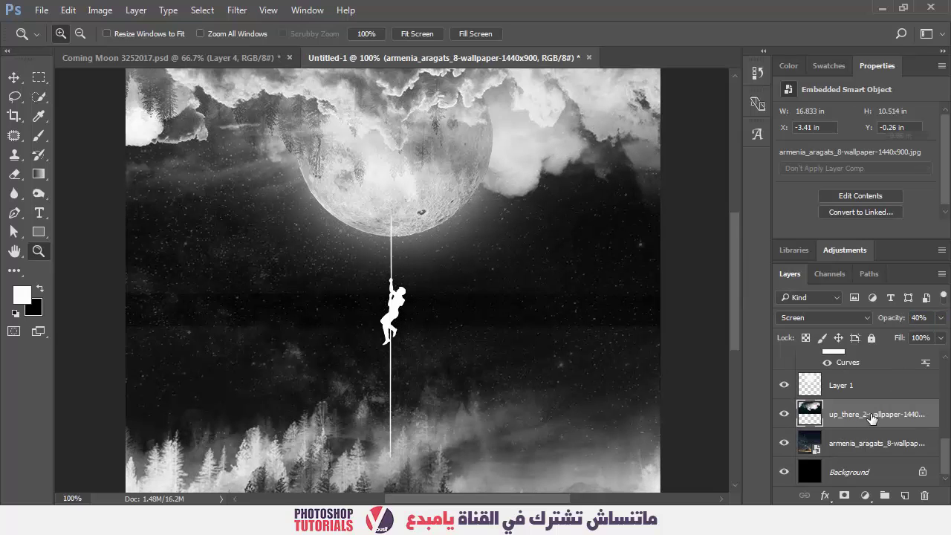
{"action": "key", "text": "ctrl+t"}
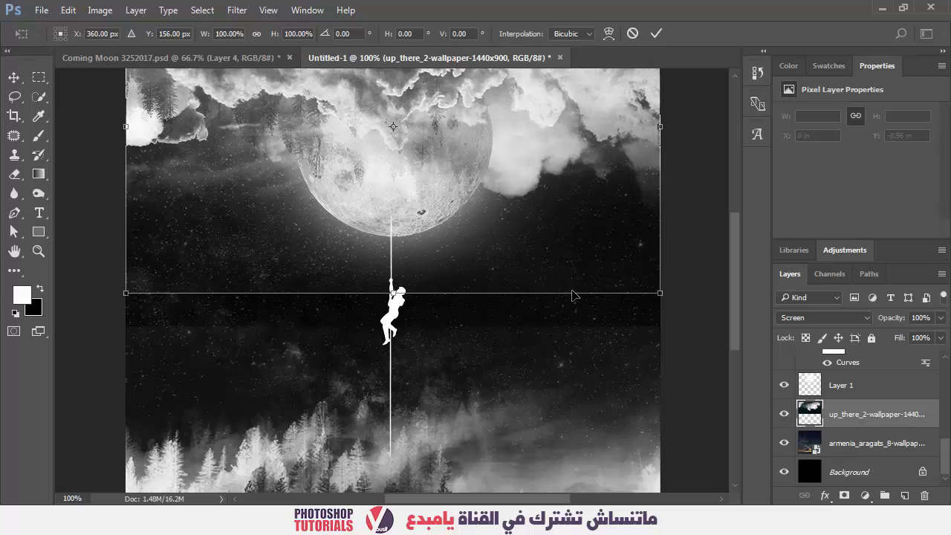
{"action": "key", "text": "Return"}
{"action": "key", "text": "z"}
{"action": "left_click", "coordinate": [845, 495]}
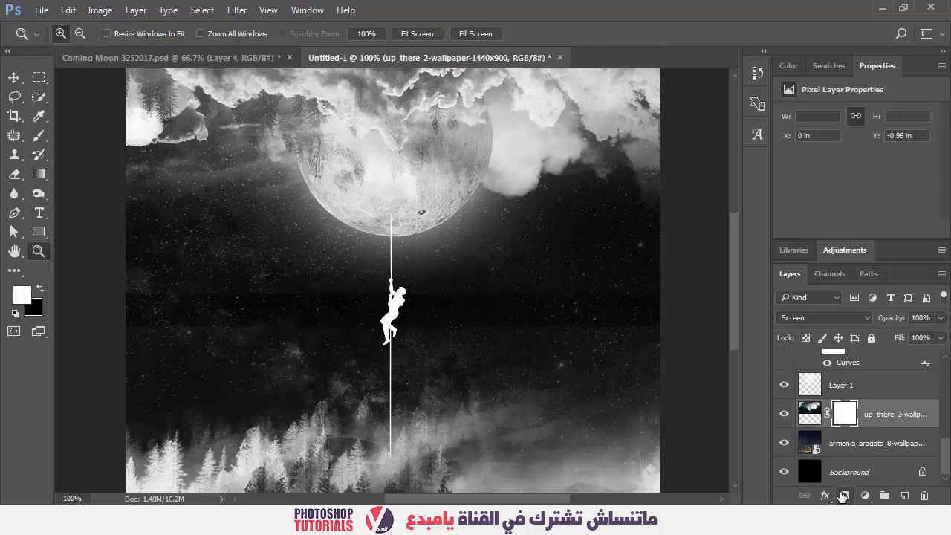
{"action": "key", "text": "g"}
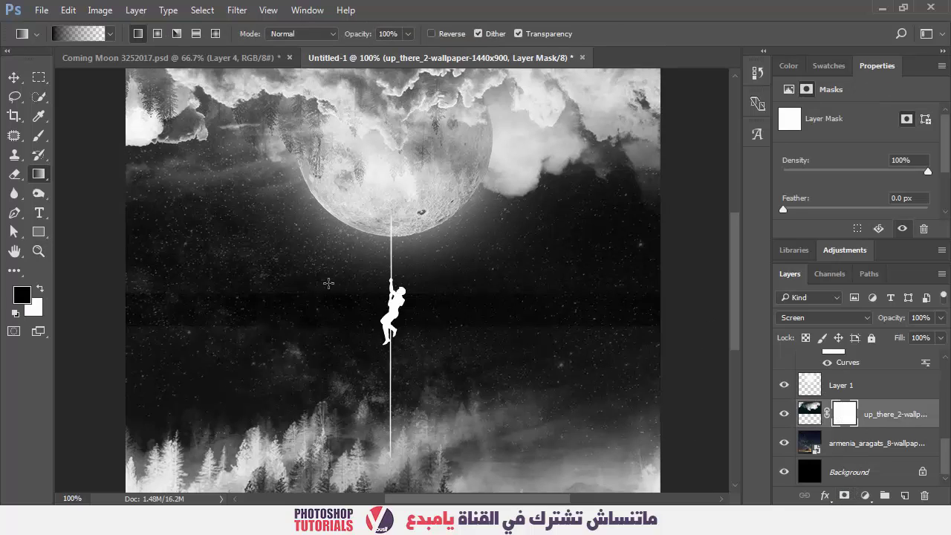
{"action": "left_click_drag", "start_coordinate": [333, 275], "coordinate": [344, 302]}
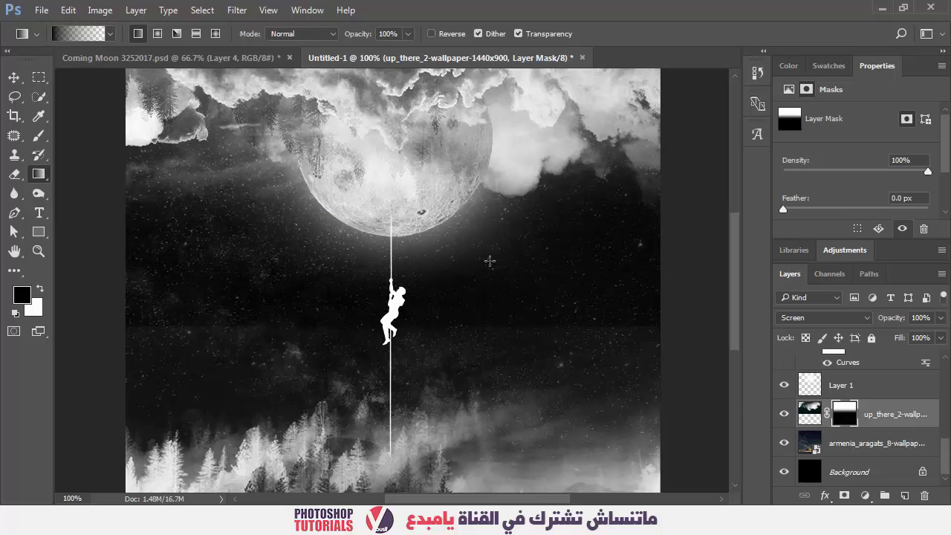
- Add a layer mask to the شجر ابيض layer and fade its upper edge with a black-to-transparent linear gradient
{"action": "scroll", "coordinate": [846, 412], "scroll_direction": "up", "scroll_amount": 5}
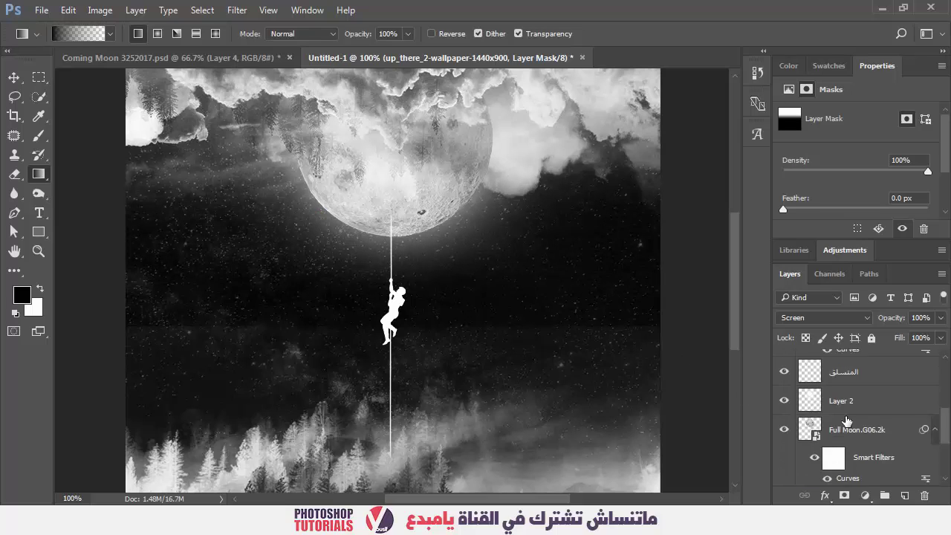
{"action": "scroll", "coordinate": [848, 420], "scroll_direction": "up", "scroll_amount": 3}
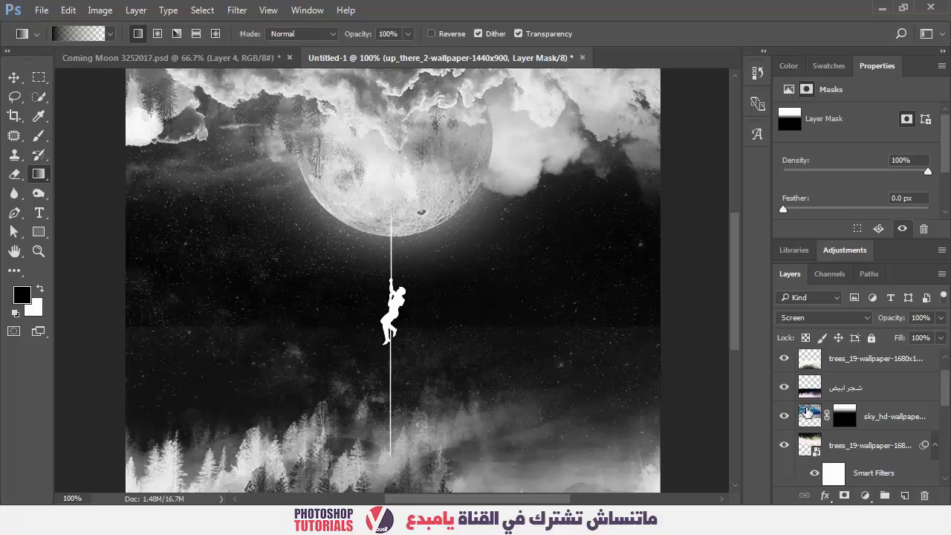
{"action": "left_click", "coordinate": [808, 413]}
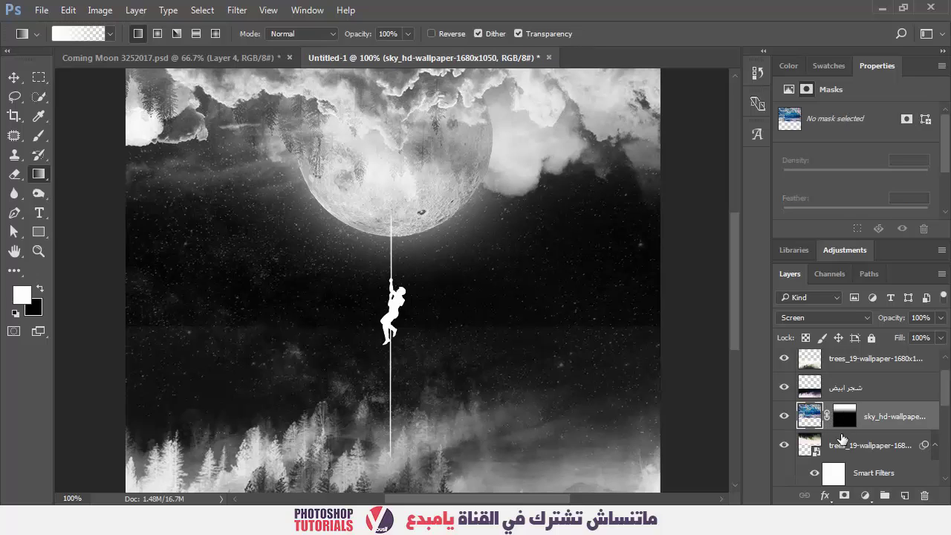
{"action": "left_click", "coordinate": [814, 385]}
{"action": "left_click", "coordinate": [844, 496]}
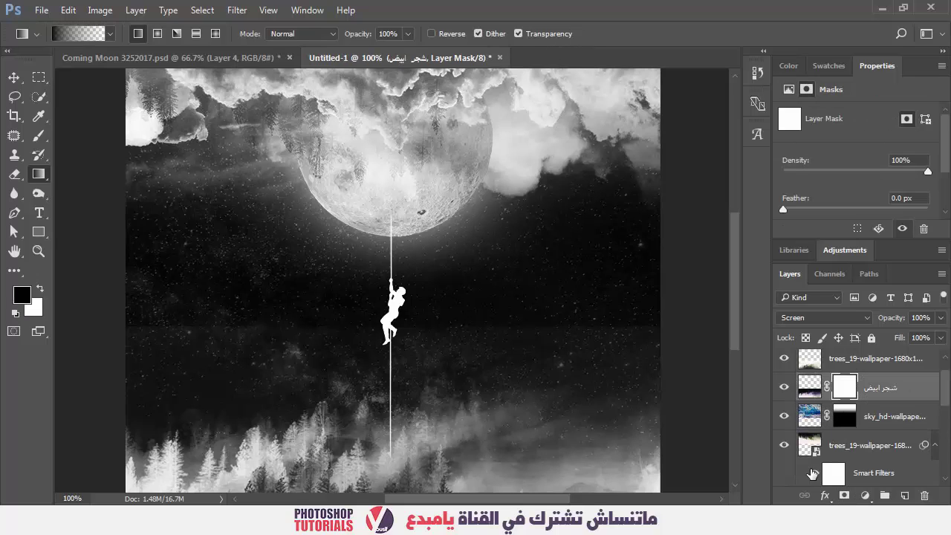
{"action": "left_click_drag", "start_coordinate": [494, 322], "coordinate": [495, 410]}
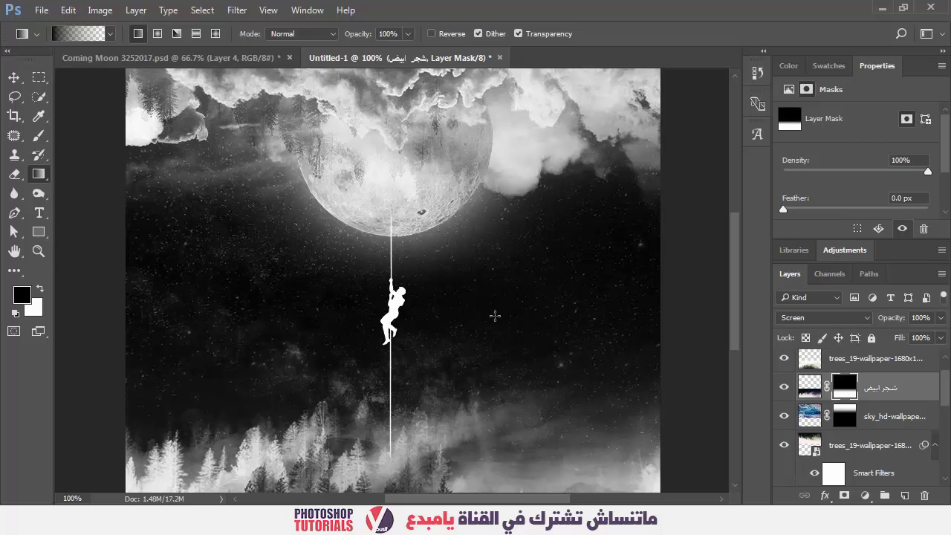
{"action": "key", "text": "ctrl+0"}
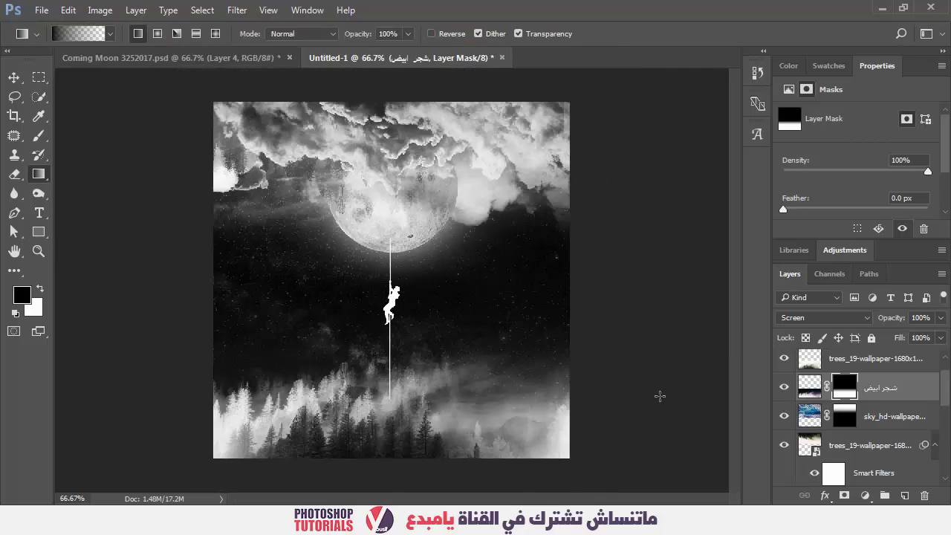
- Add a Curves adjustment layer directly above the Gradient Map 1 layer
{"action": "key", "text": "v"}
{"action": "scroll", "coordinate": [879, 402], "scroll_direction": "up", "scroll_amount": 1}
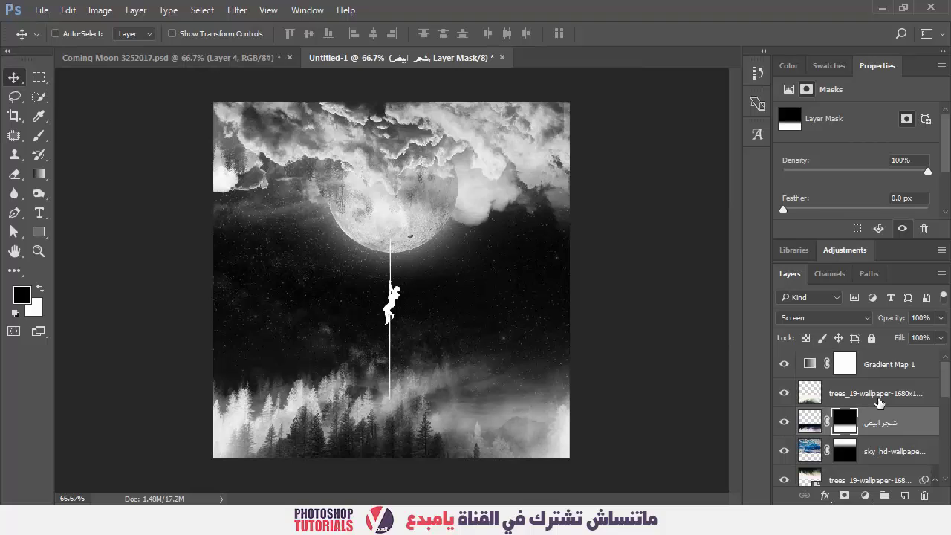
{"action": "double_click", "coordinate": [883, 366]}
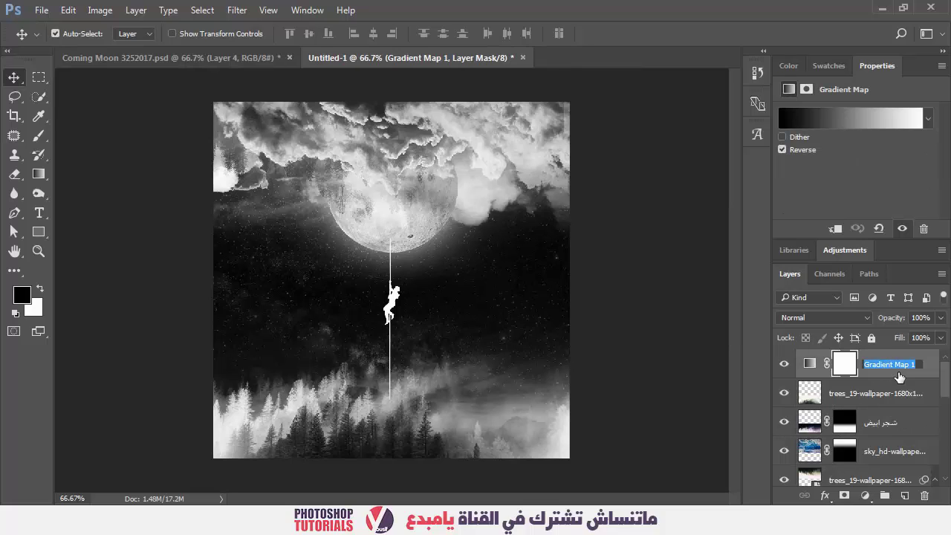
{"action": "key", "text": "Return"}
{"action": "key", "text": "x"}
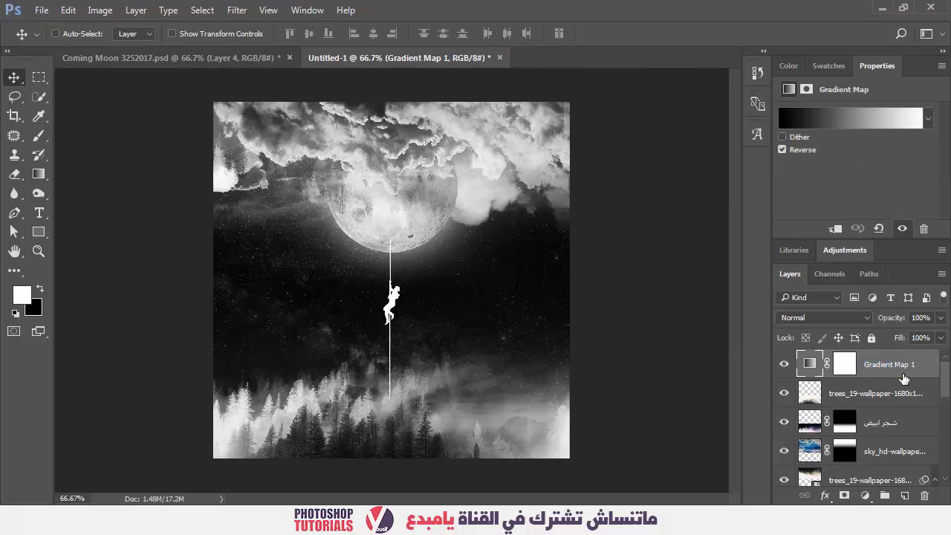
{"action": "left_click", "coordinate": [864, 496]}
{"action": "left_click", "coordinate": [829, 259]}
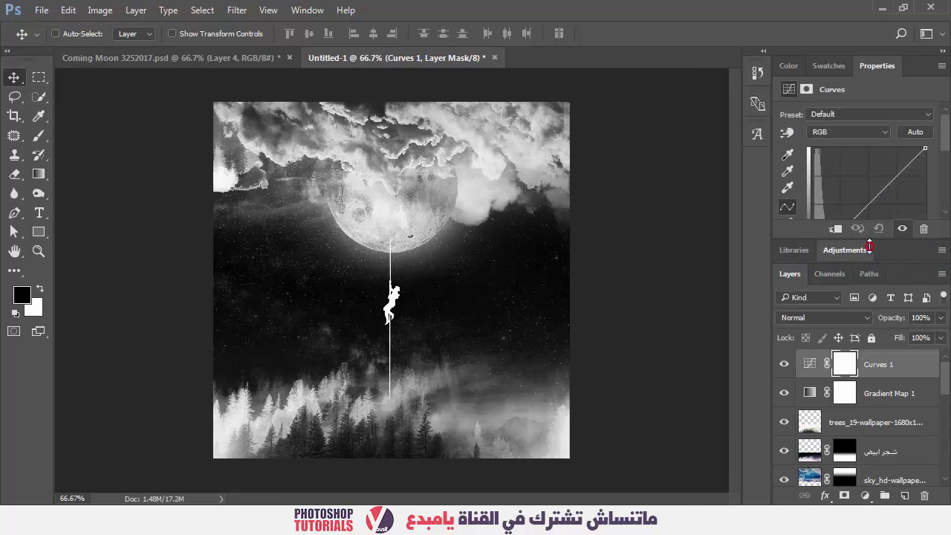
- Shape the RGB curve into a gentle S with a lifted black point, slightly lowered shadows and slightly raised highlights
{"action": "left_click_drag", "start_coordinate": [869, 247], "coordinate": [867, 300]}
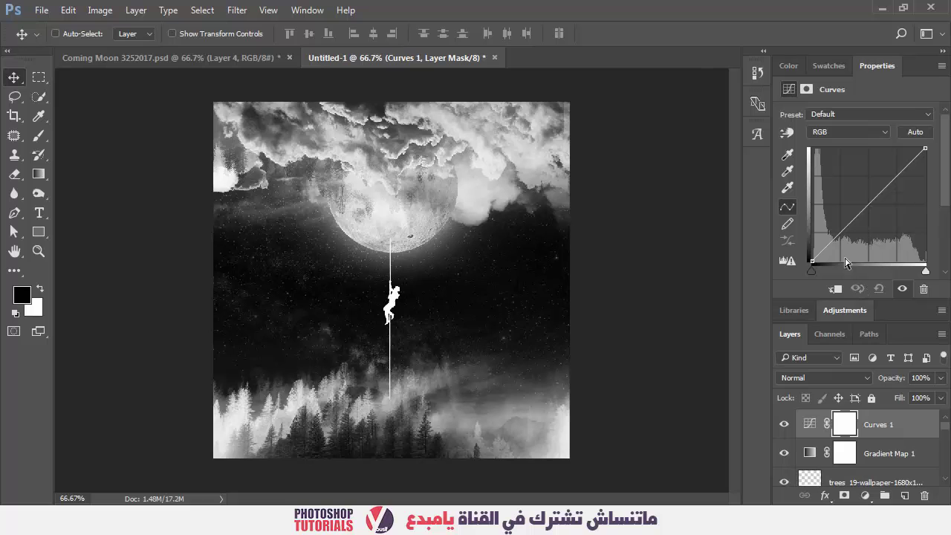
{"action": "left_click_drag", "start_coordinate": [818, 260], "coordinate": [849, 231]}
{"action": "left_click_drag", "start_coordinate": [885, 190], "coordinate": [886, 183]}
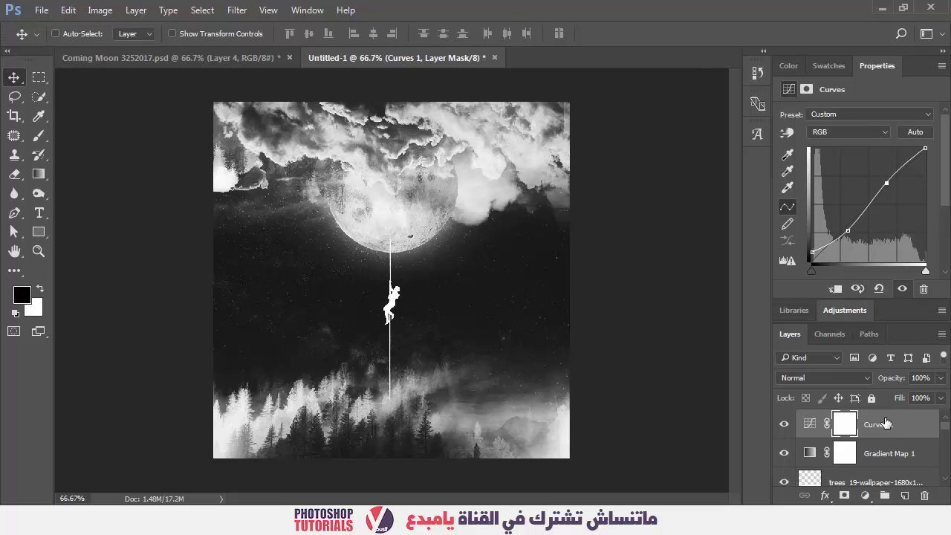
- Stamp all visible layers into a new merged layer above Curves 1
{"action": "key", "text": "ctrl+shift+alt+e"}
{"action": "key", "text": "ctrl+z"}
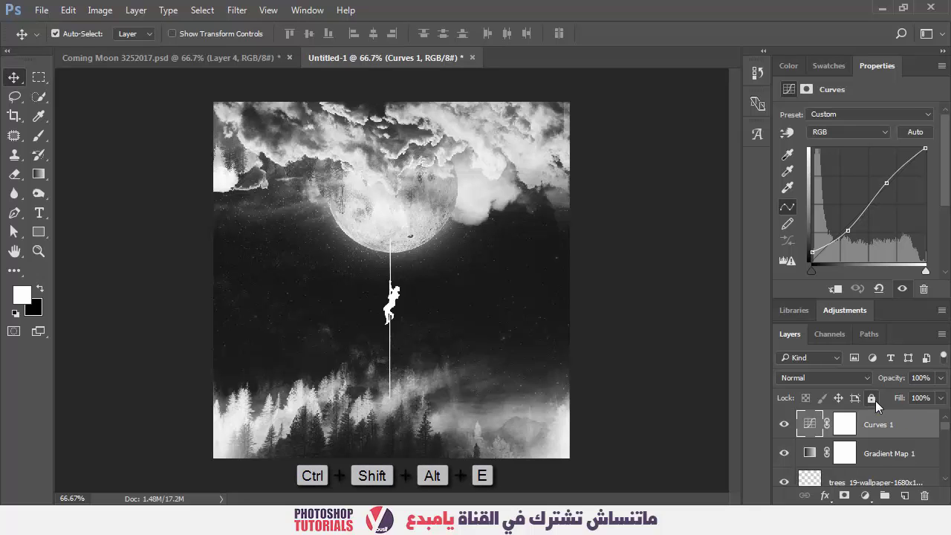
{"action": "key", "text": "ctrl+shift+alt+e"}
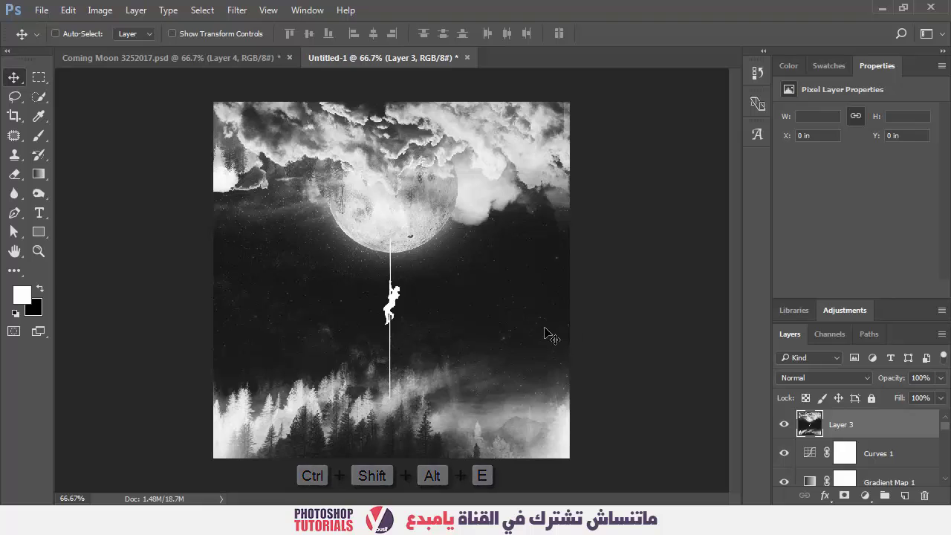
- Temporarily hide the merged layer and Gradient Map 1 to view the composition in colour, restoring both layers' visibility
{"action": "scroll", "coordinate": [847, 455], "scroll_direction": "down", "scroll_amount": 1}
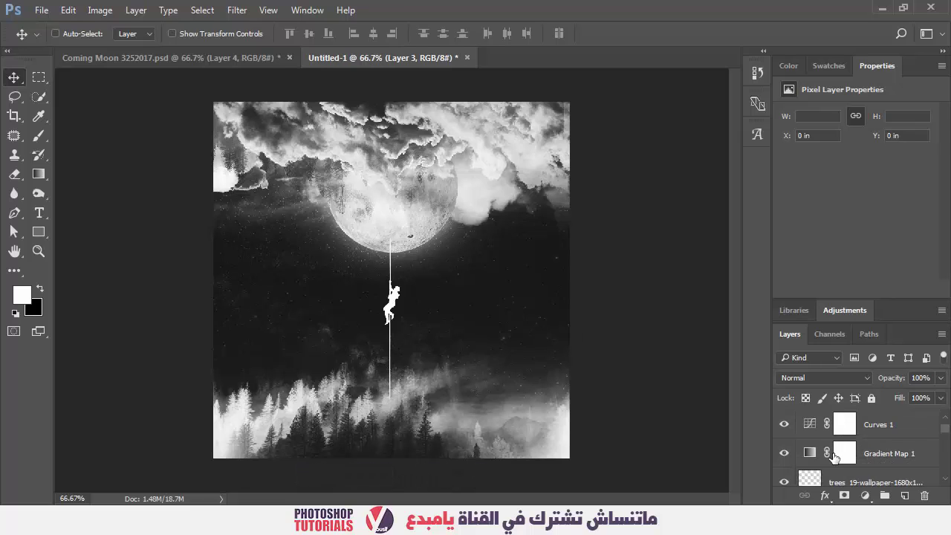
{"action": "scroll", "coordinate": [817, 455], "scroll_direction": "up", "scroll_amount": 1}
{"action": "left_click", "coordinate": [784, 424]}
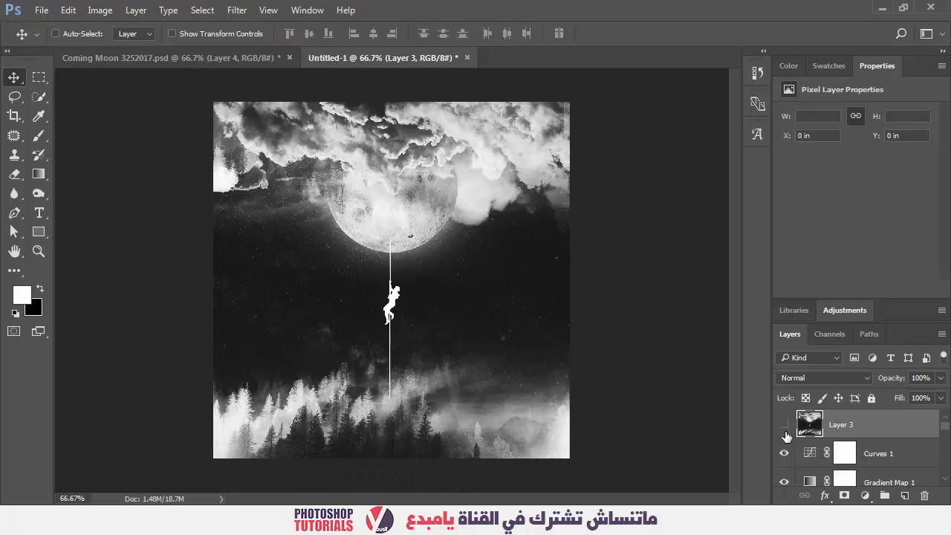
{"action": "left_click", "coordinate": [783, 482]}
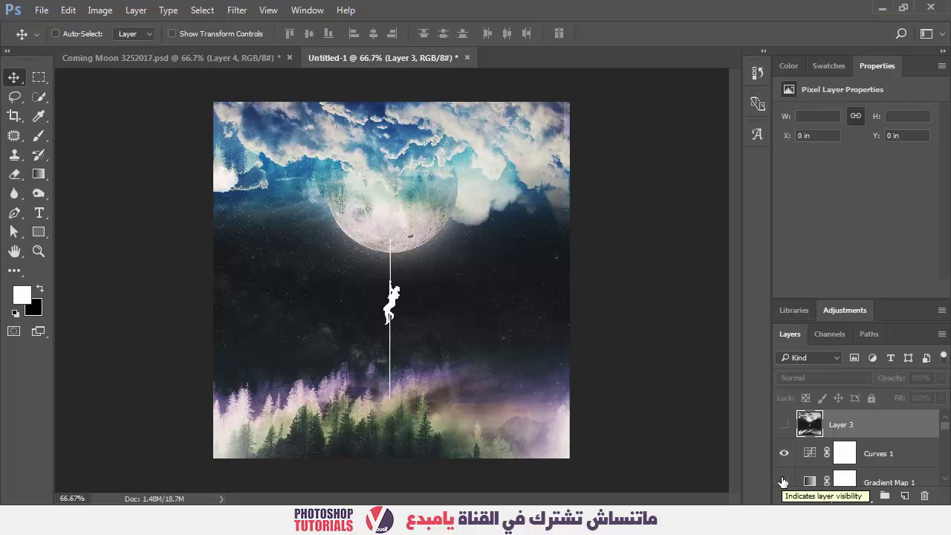
{"action": "left_click", "coordinate": [783, 481]}
{"action": "left_click", "coordinate": [784, 424]}
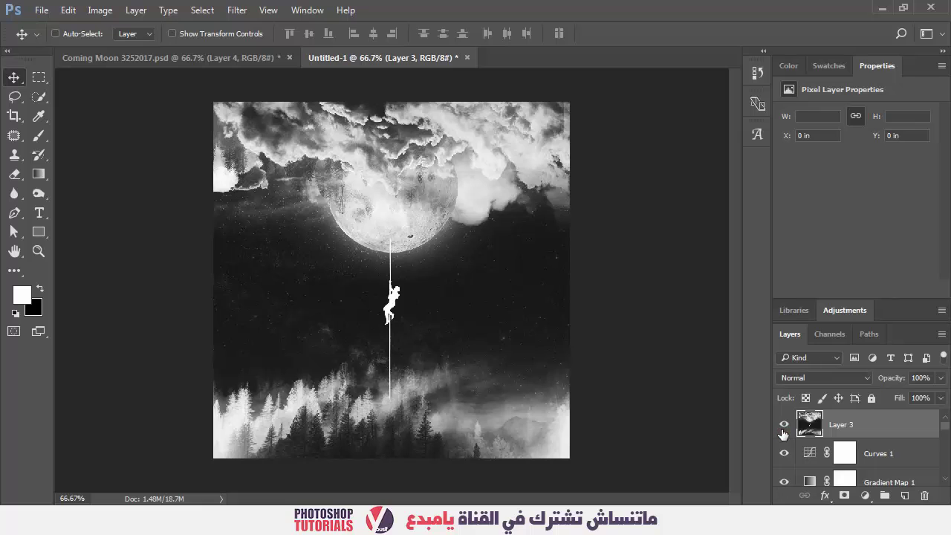